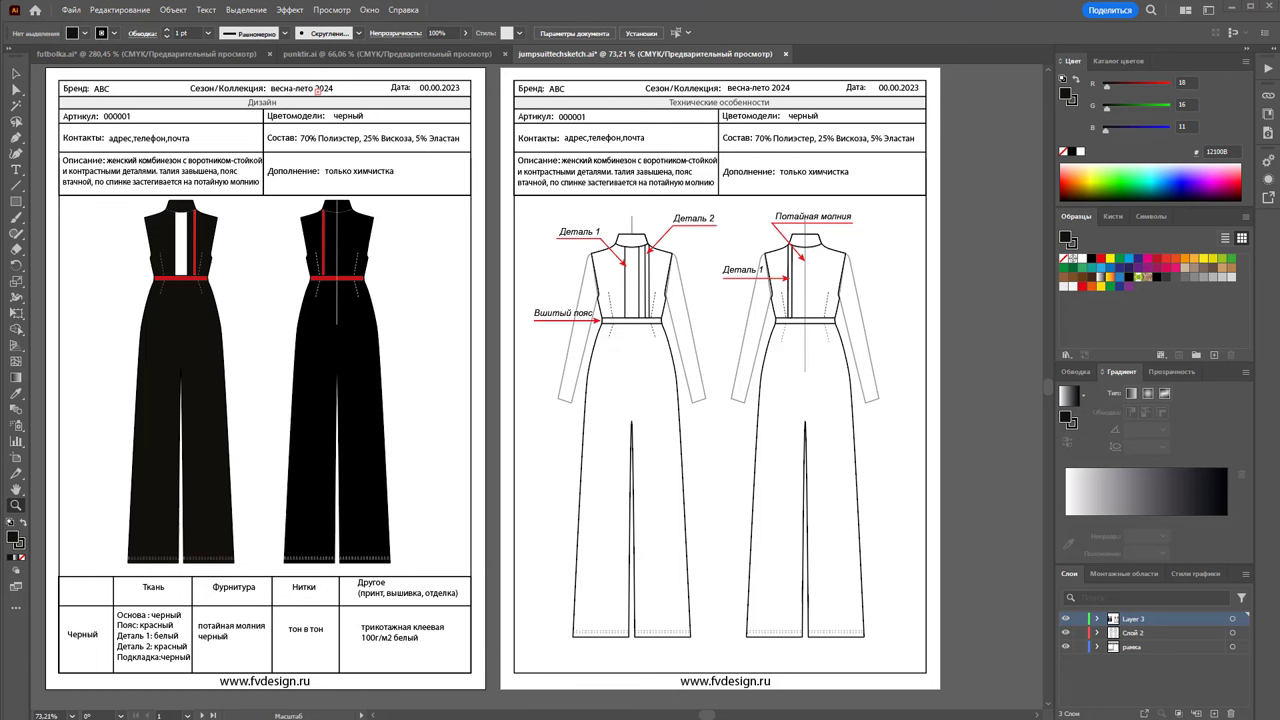
Draw vertical centre seam lines from crotch to belt on the front and back technical flats
{"action": "left_click_drag", "start_coordinate": [707, 716], "coordinate": [705, 716]}
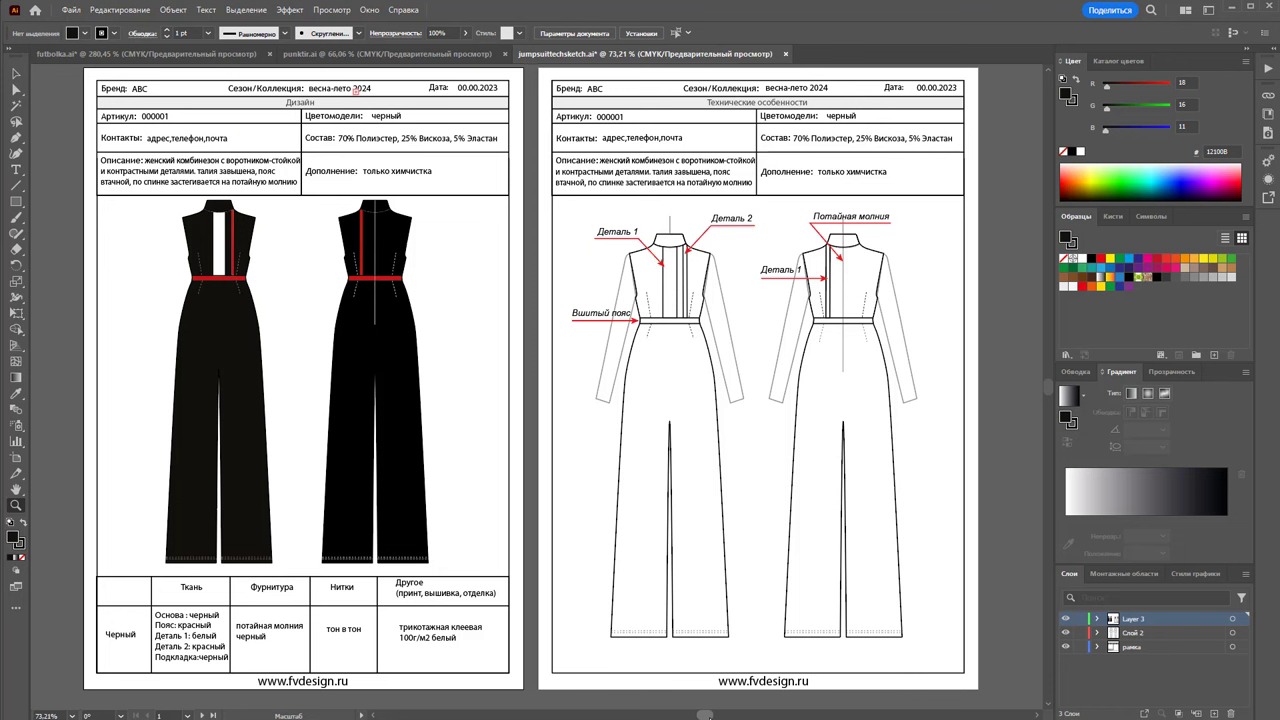
{"action": "left_click", "coordinate": [16, 186]}
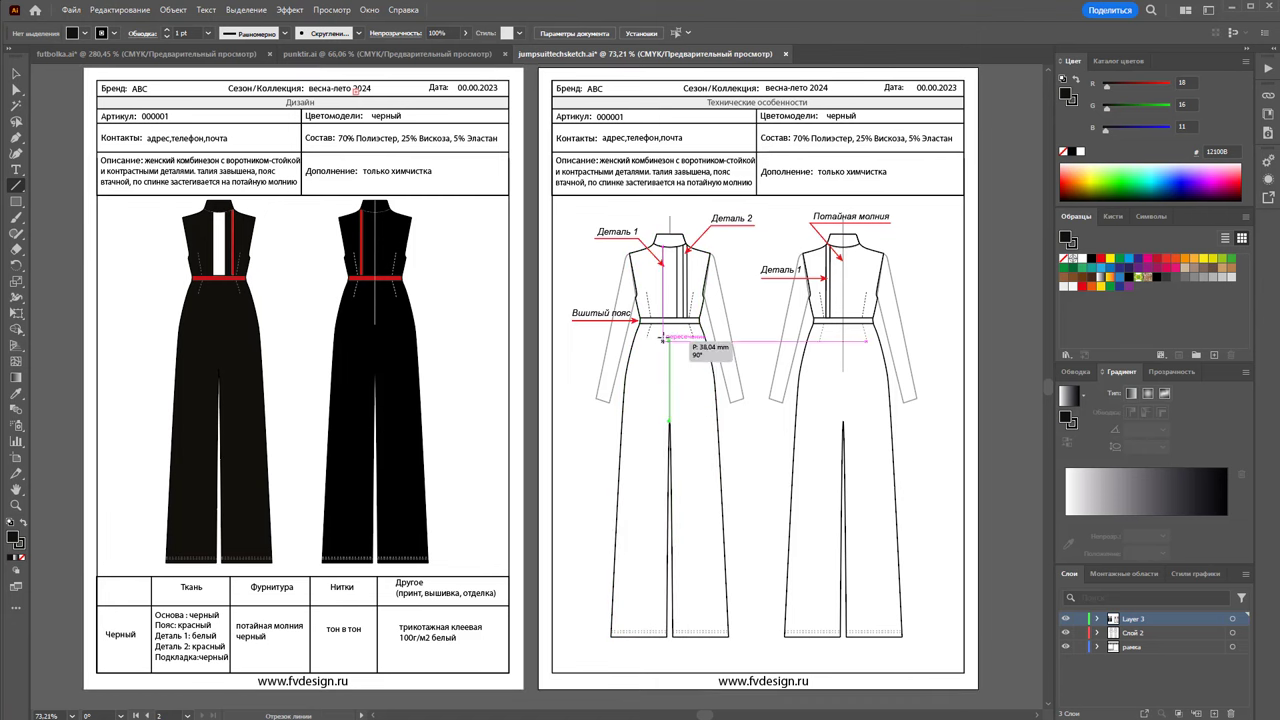
{"action": "left_click_drag", "start_coordinate": [668, 423], "coordinate": [668, 321]}
{"action": "left_click_drag", "start_coordinate": [842, 423], "coordinate": [843, 321]}
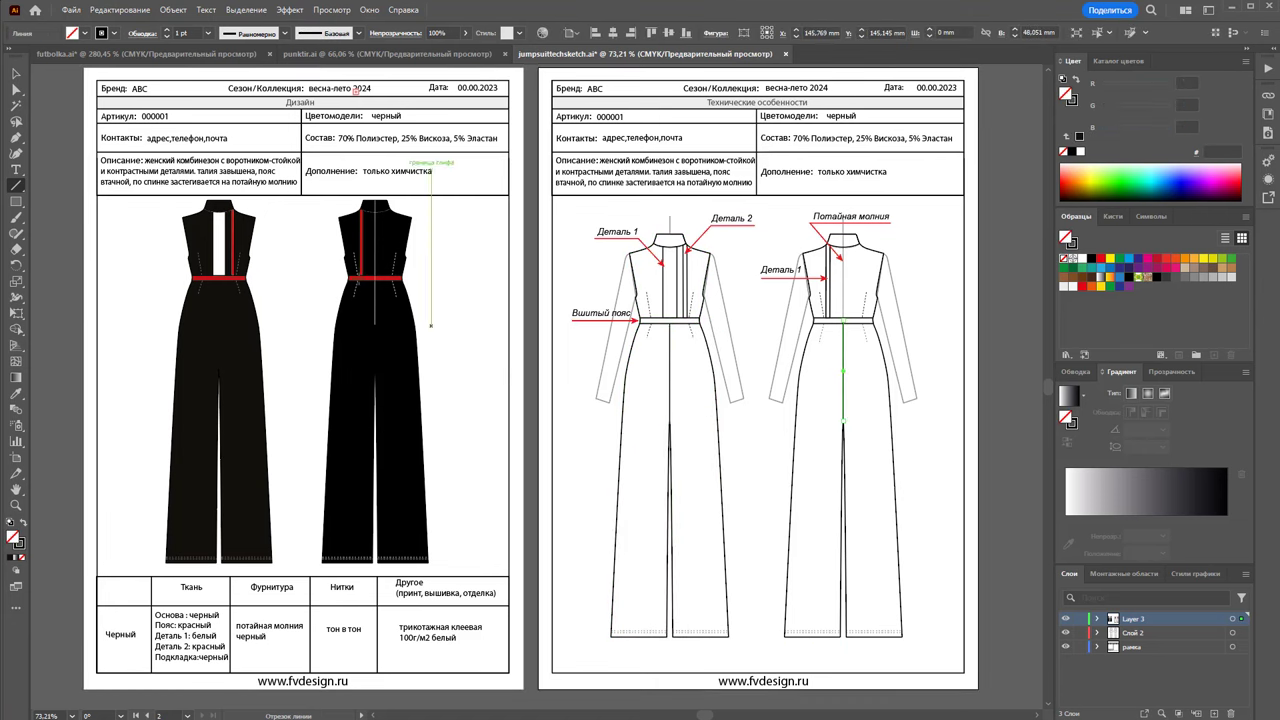
{"action": "left_click", "coordinate": [16, 73]}
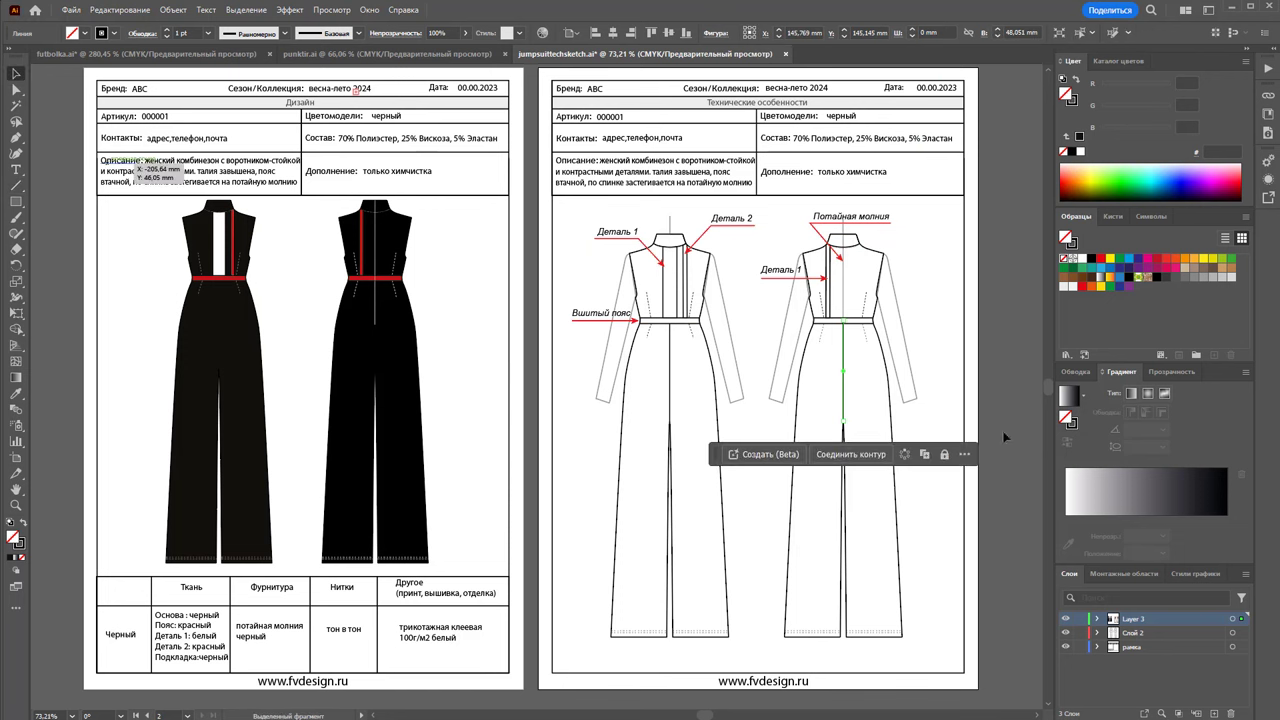
{"action": "left_click", "coordinate": [957, 408]}
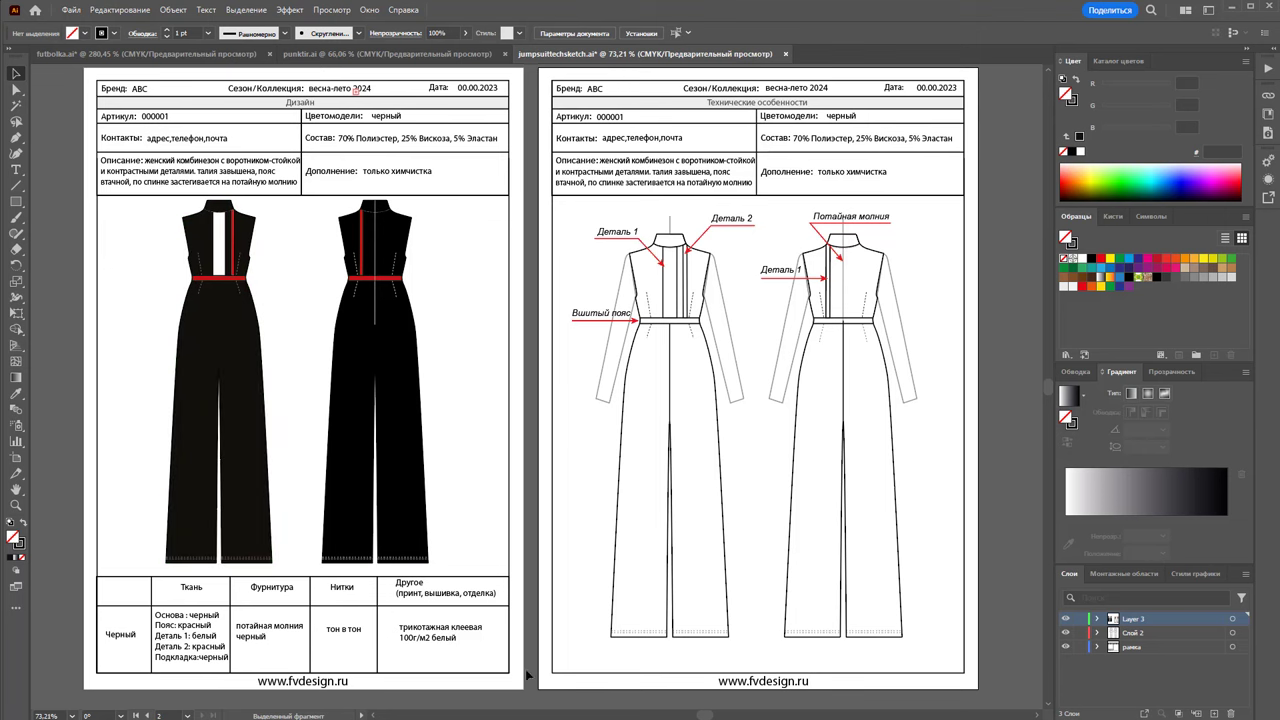
Alt-drag a copy of both black jumpsuit flats onto the left pasteboard and zoom on the bodices
{"action": "left_click_drag", "start_coordinate": [716, 716], "coordinate": [688, 716]}
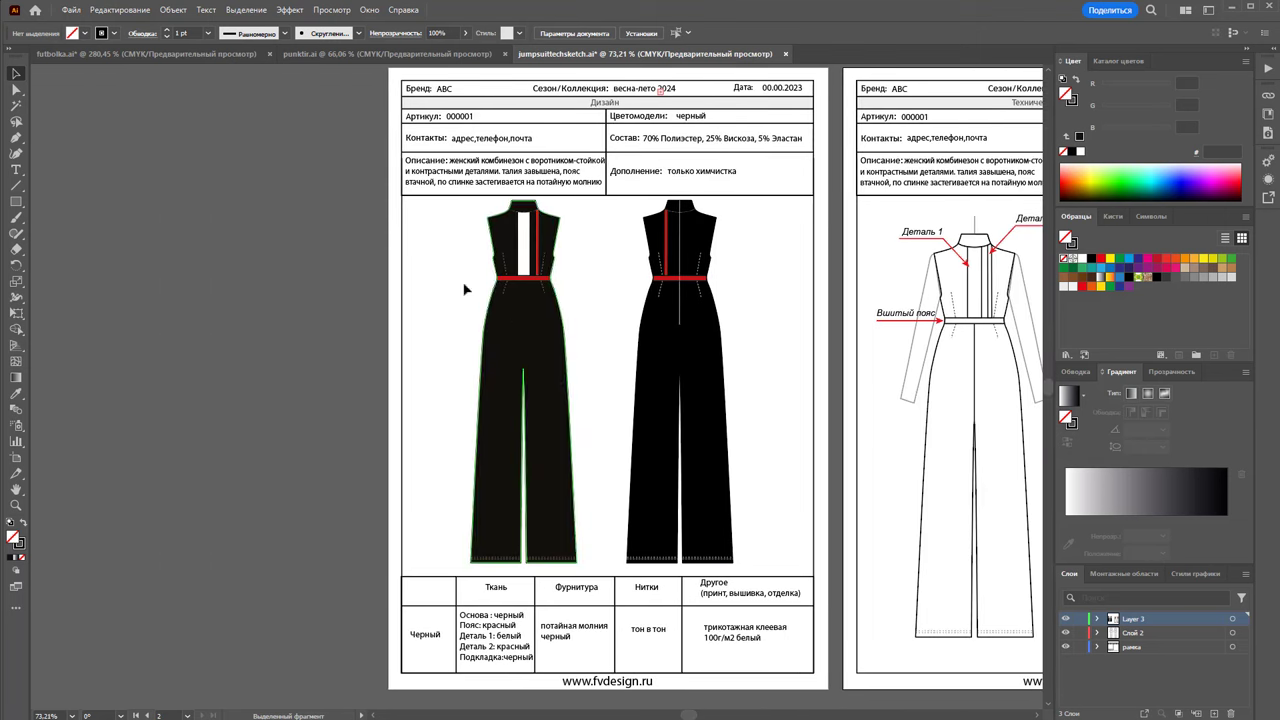
{"action": "left_click_drag", "start_coordinate": [437, 213], "coordinate": [743, 571]}
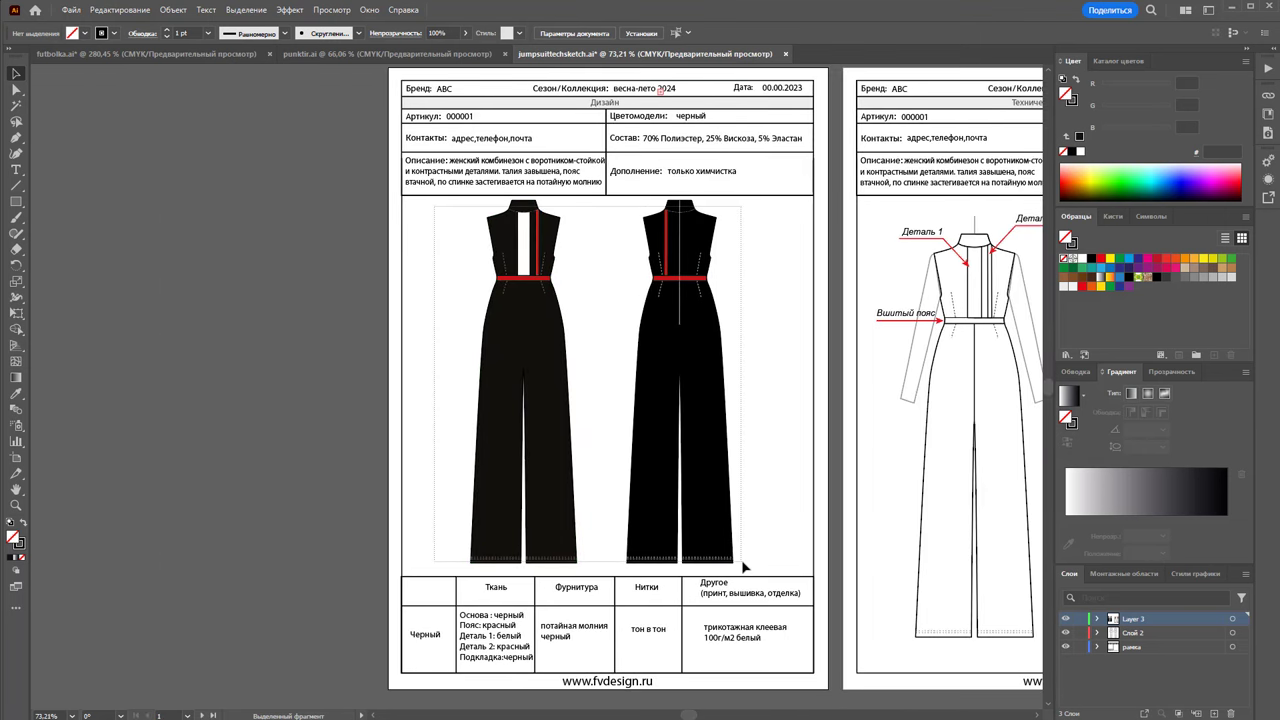
{"action": "left_click_drag", "start_coordinate": [520, 400], "coordinate": [170, 402]}
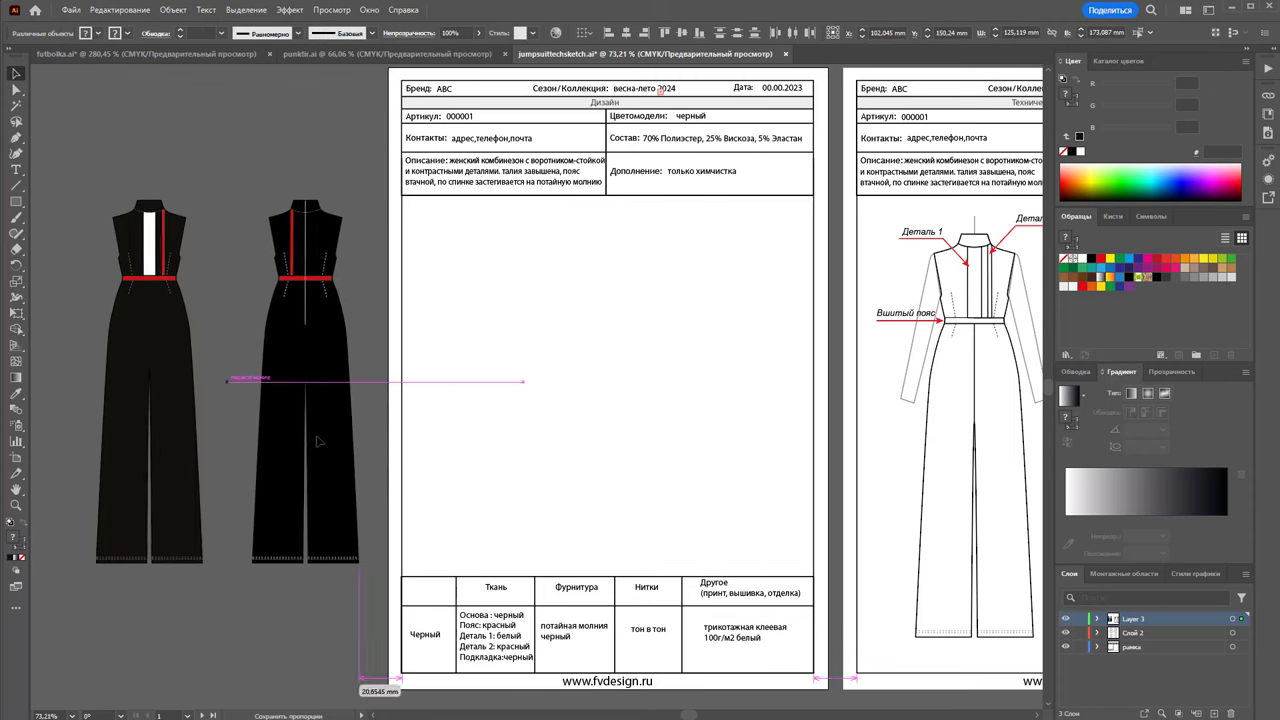
{"action": "left_click", "coordinate": [244, 144]}
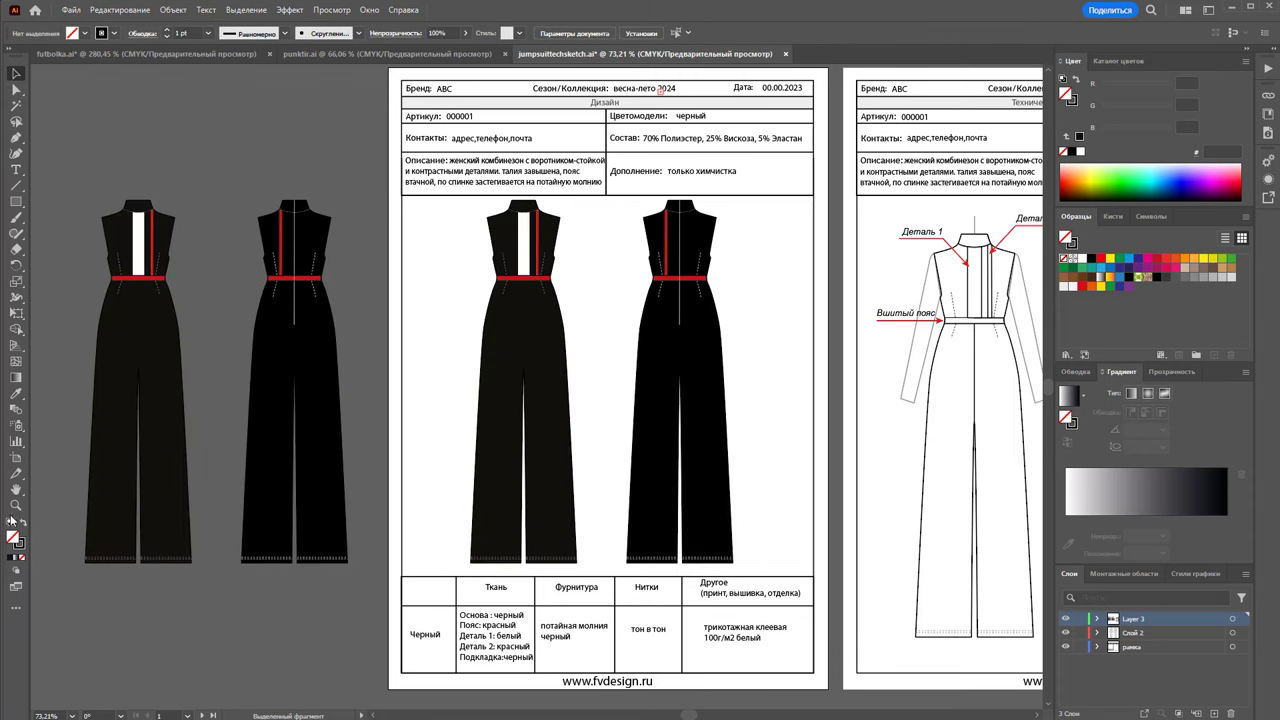
{"action": "left_click", "coordinate": [16, 505]}
{"action": "left_click_drag", "start_coordinate": [81, 180], "coordinate": [303, 364]}
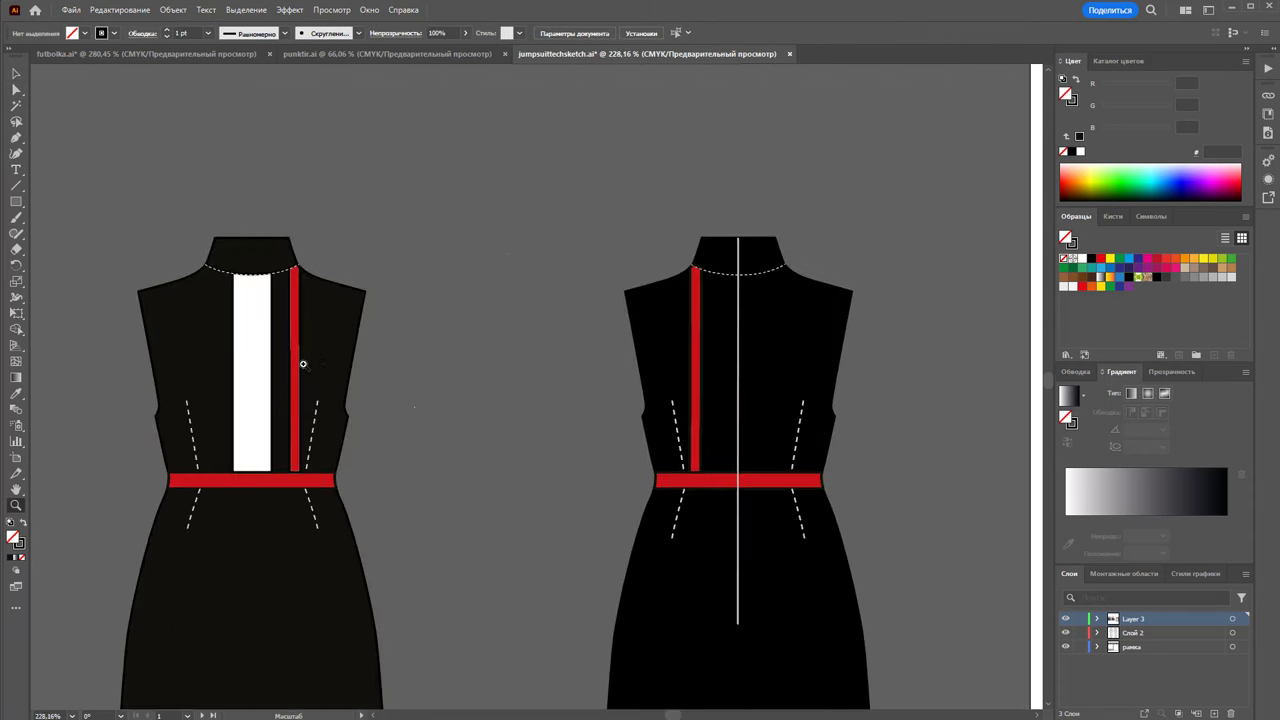
Select the black front body shape, try moving it aside, then undo the move
{"action": "left_click", "coordinate": [16, 73]}
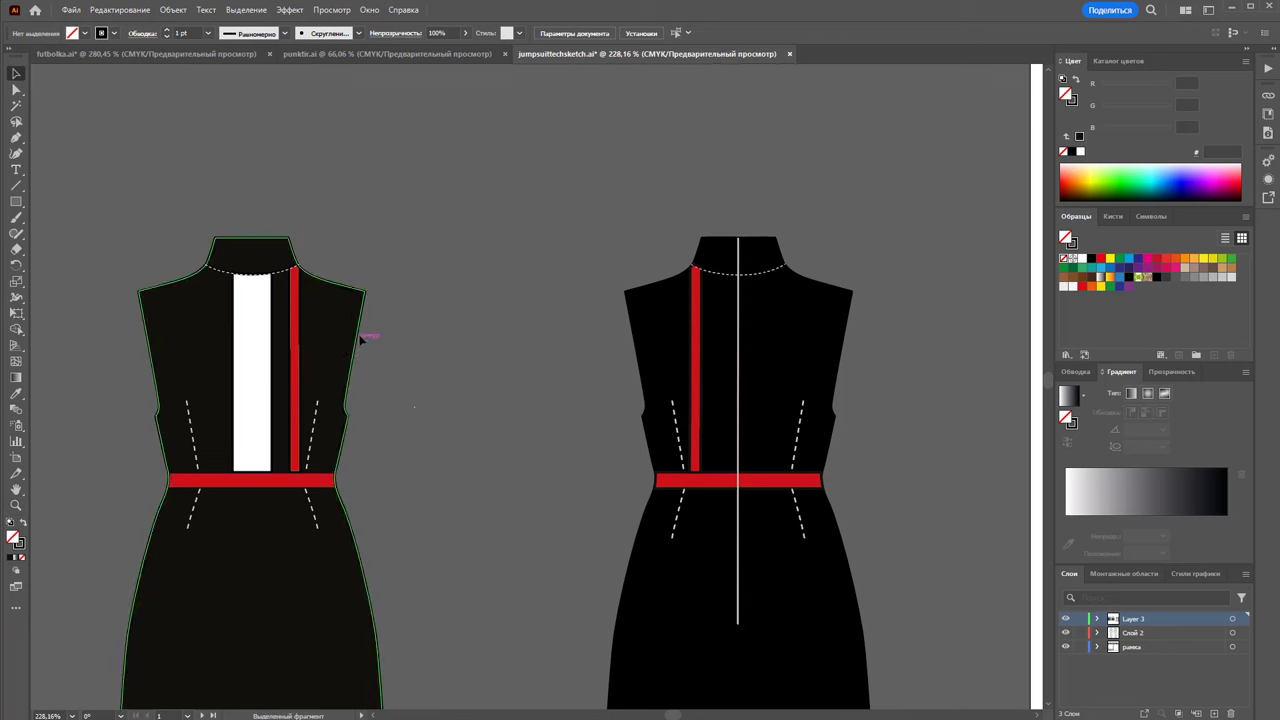
{"action": "left_click", "coordinate": [260, 349]}
{"action": "left_click", "coordinate": [240, 343], "text": "ctrl"}
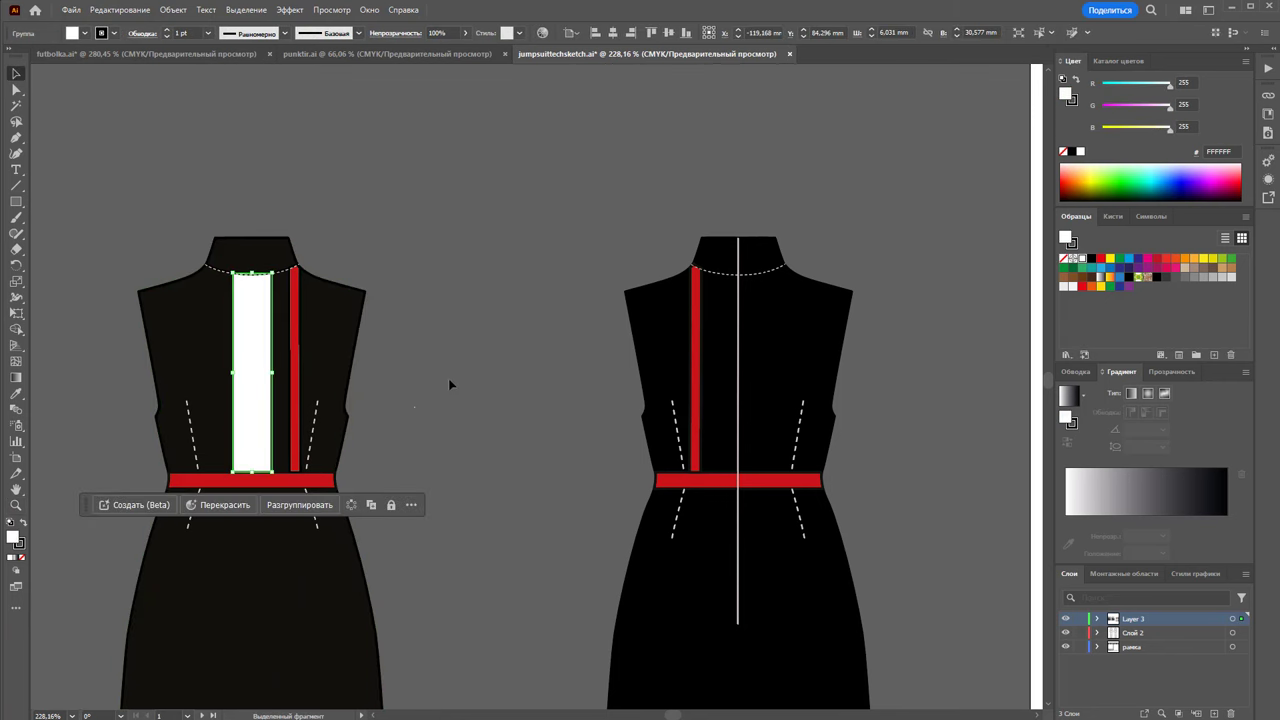
{"action": "left_click", "coordinate": [349, 351]}
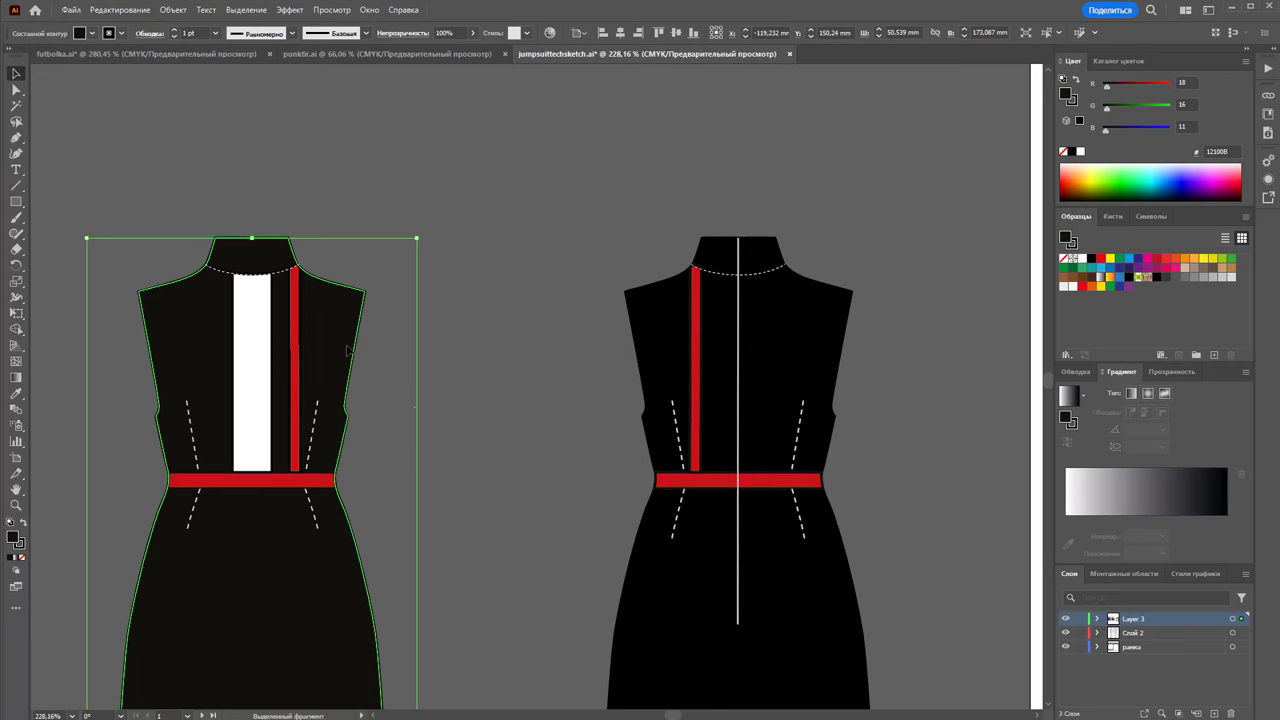
{"action": "left_click_drag", "start_coordinate": [349, 351], "coordinate": [585, 358]}
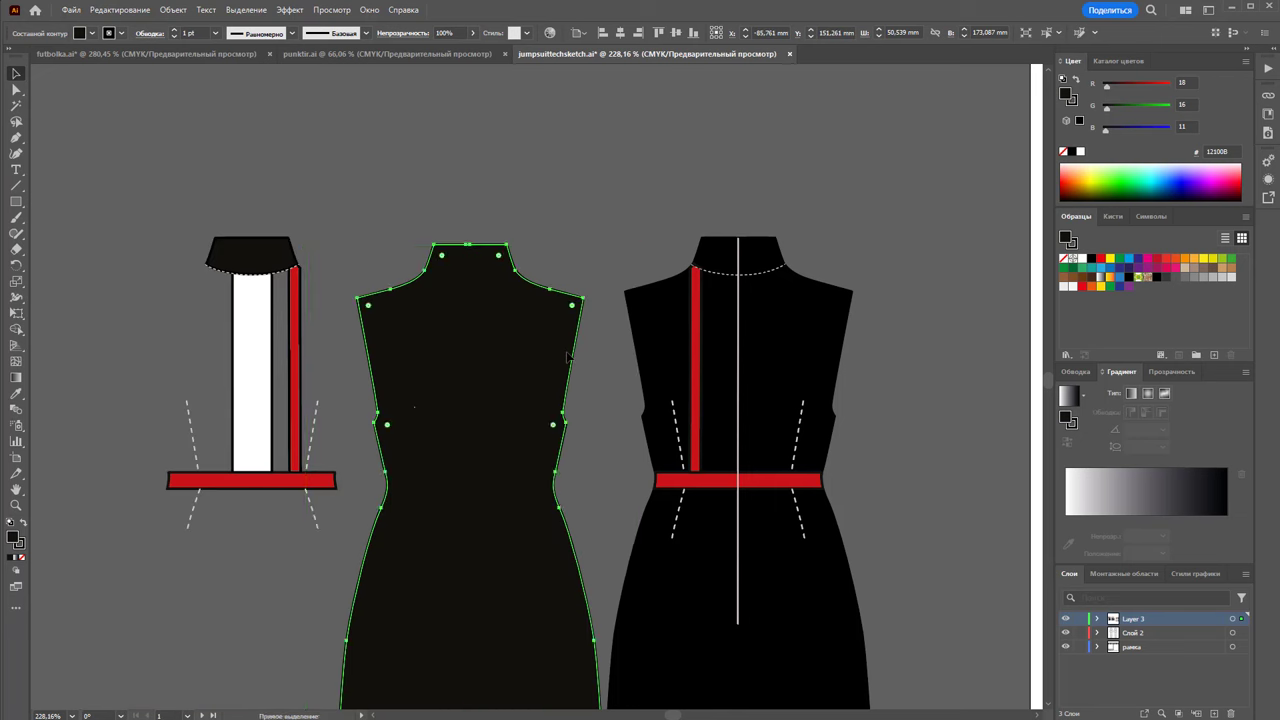
{"action": "key", "text": "ctrl+z"}
{"action": "left_click", "coordinate": [515, 385]}
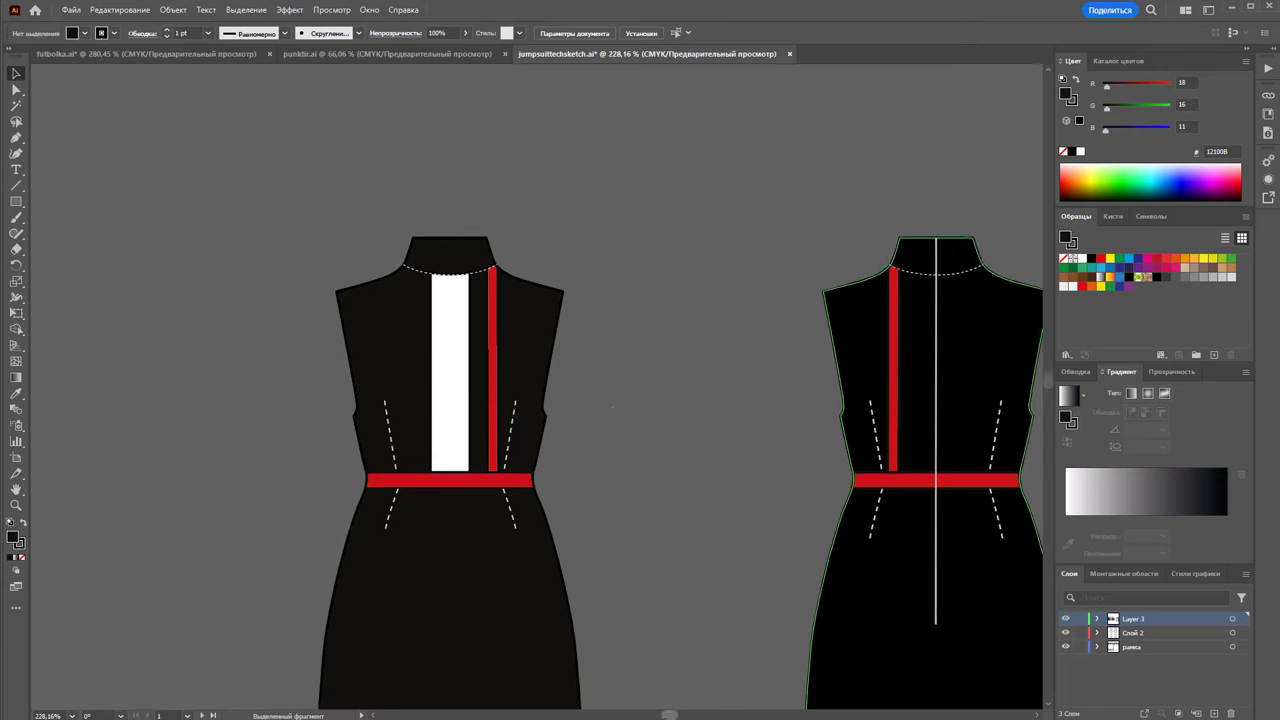
Copy the black front body with its red belt to the left of the detailed flat
{"action": "left_click_drag", "start_coordinate": [672, 716], "coordinate": [667, 716]}
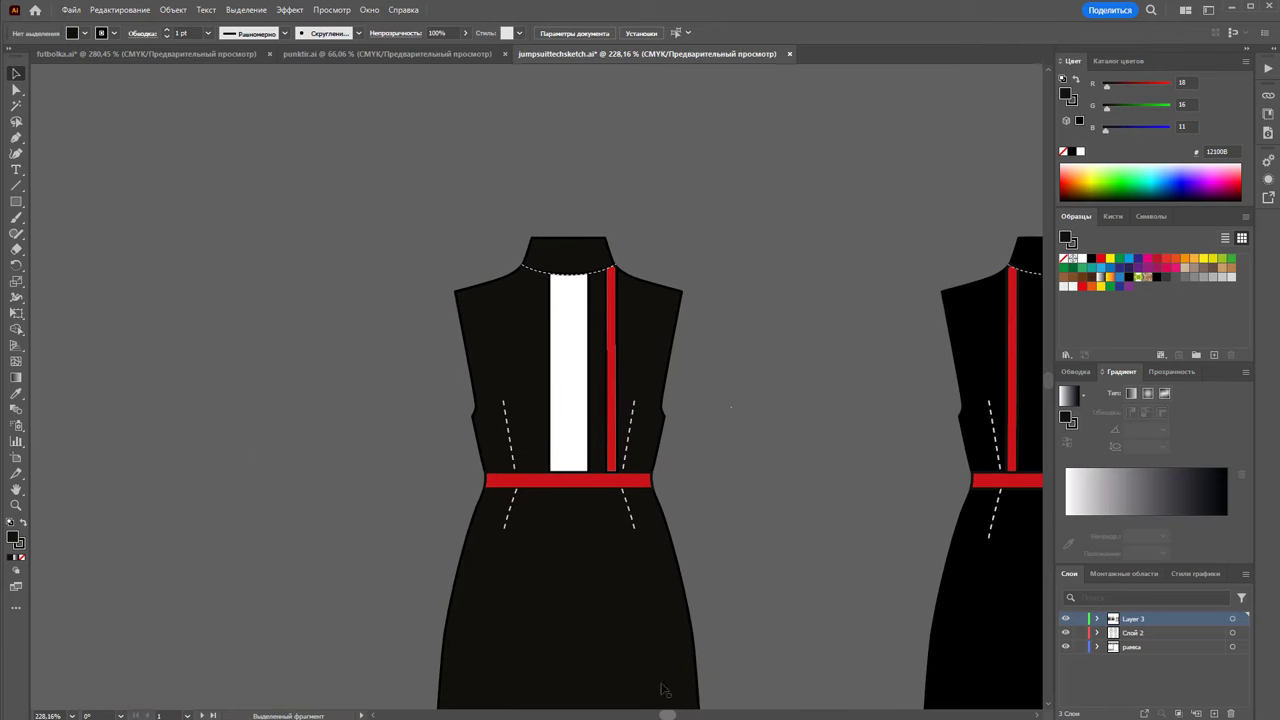
{"action": "left_click", "coordinate": [600, 480]}
{"action": "left_click", "coordinate": [620, 430]}
{"action": "left_click_drag", "start_coordinate": [620, 430], "coordinate": [321, 432]}
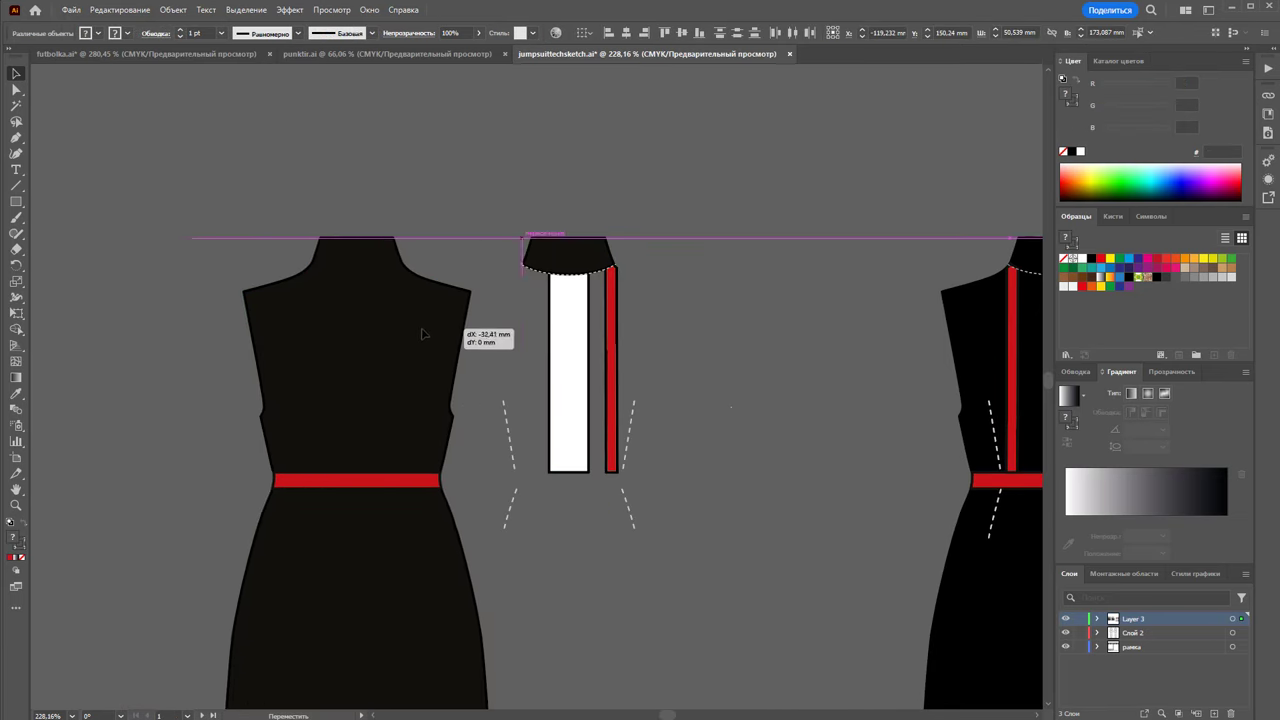
Widen the plain copy's red belt at both ends and add a copy of the dashed neckline stitching
{"action": "left_click", "coordinate": [398, 468]}
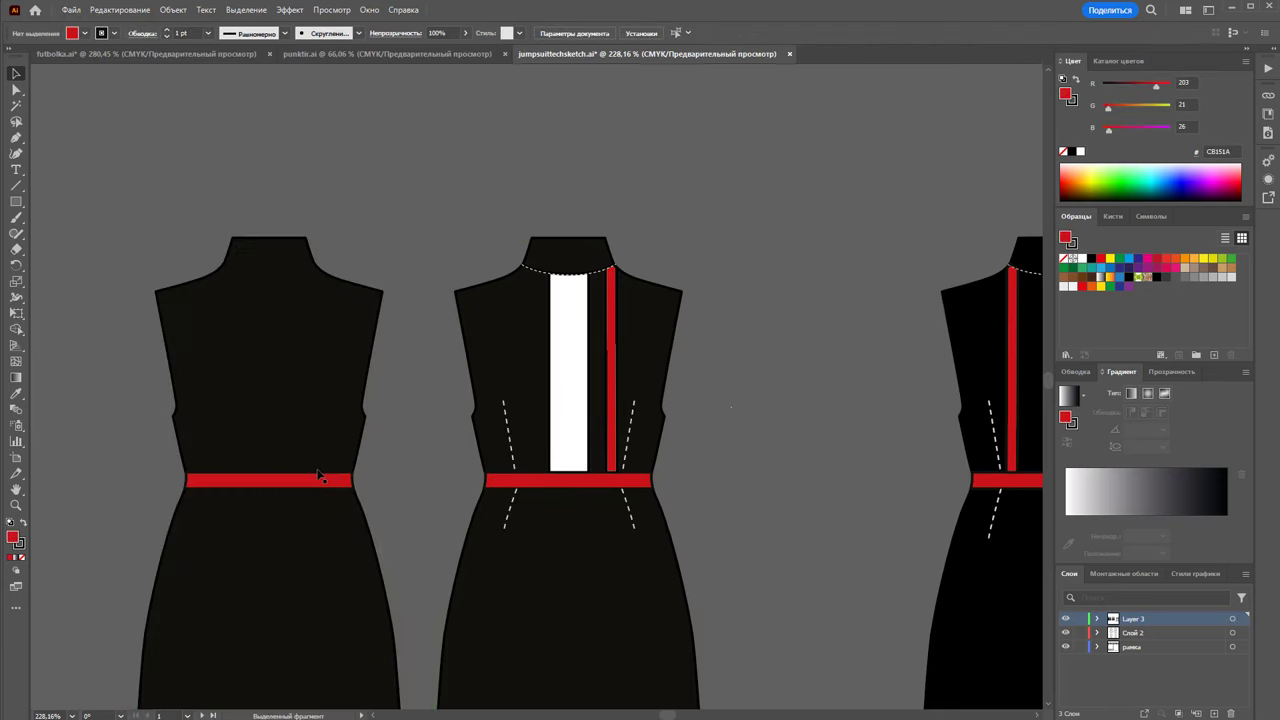
{"action": "left_click", "coordinate": [335, 470]}
{"action": "left_click_drag", "start_coordinate": [357, 481], "coordinate": [360, 481]}
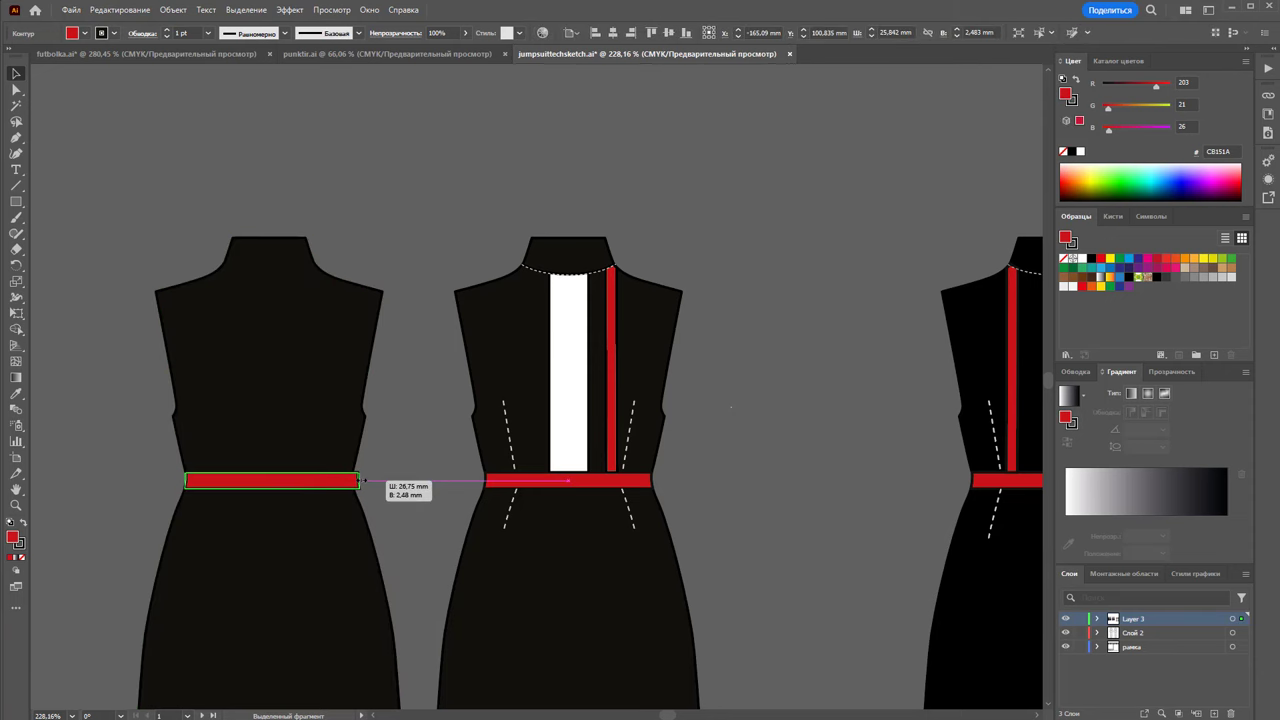
{"action": "left_click_drag", "start_coordinate": [184, 481], "coordinate": [179, 484]}
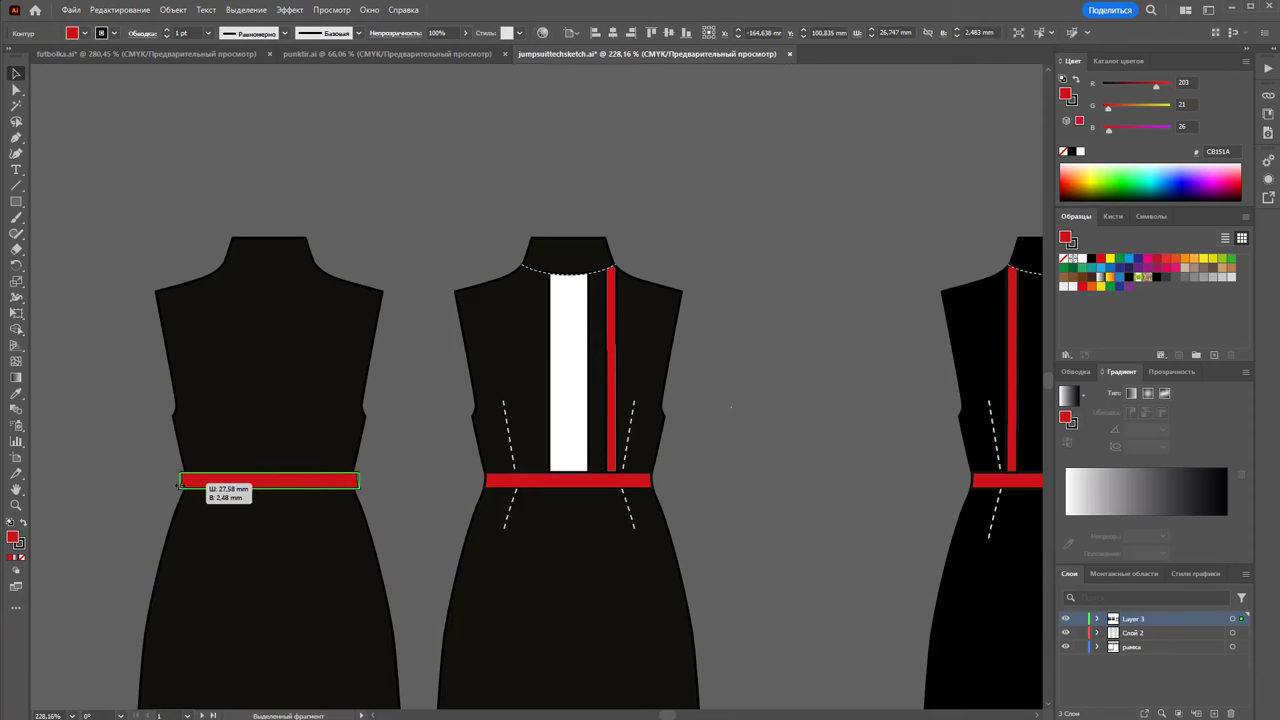
{"action": "left_click", "coordinate": [394, 462]}
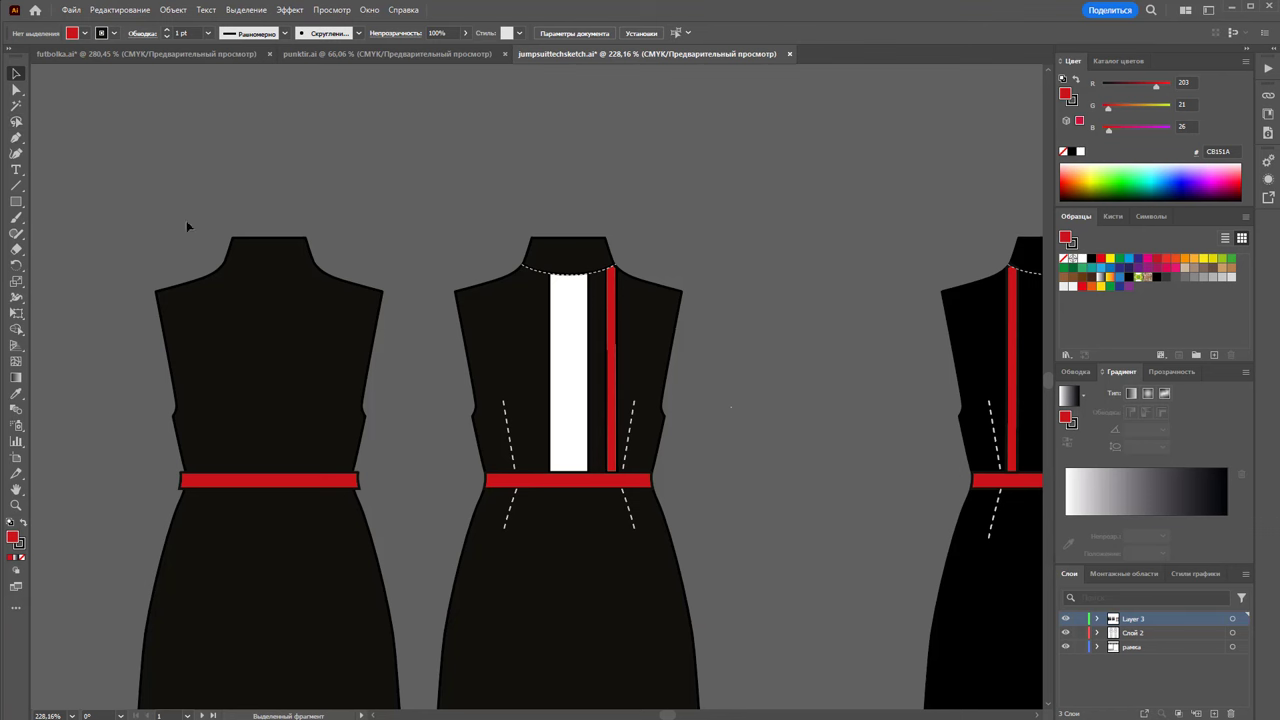
{"action": "left_click_drag", "start_coordinate": [594, 272], "coordinate": [296, 289]}
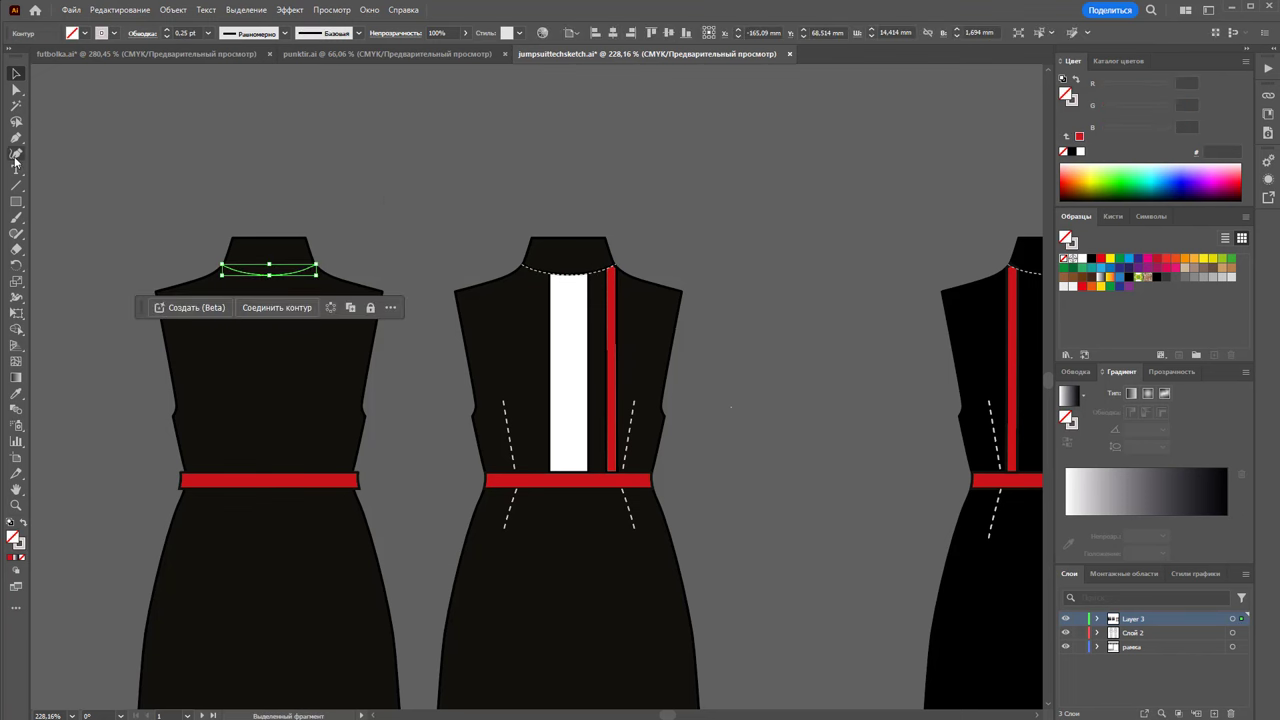
Draw a closed hood-like Pen outline from the neckline's left end round to its right end
{"action": "key", "text": "p"}
{"action": "left_click", "coordinate": [222, 265]}
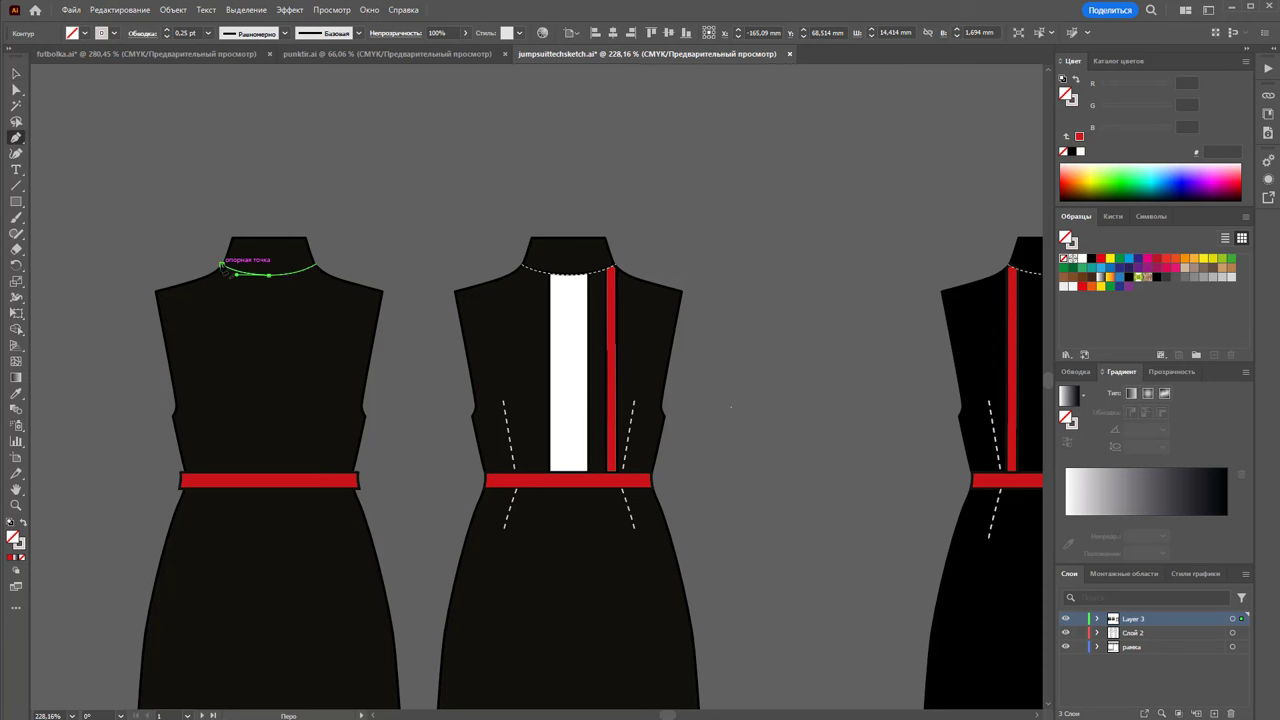
{"action": "left_click", "coordinate": [202, 230]}
{"action": "left_click", "coordinate": [258, 179]}
{"action": "left_click_drag", "start_coordinate": [326, 190], "coordinate": [351, 233]}
{"action": "left_click", "coordinate": [351, 233]}
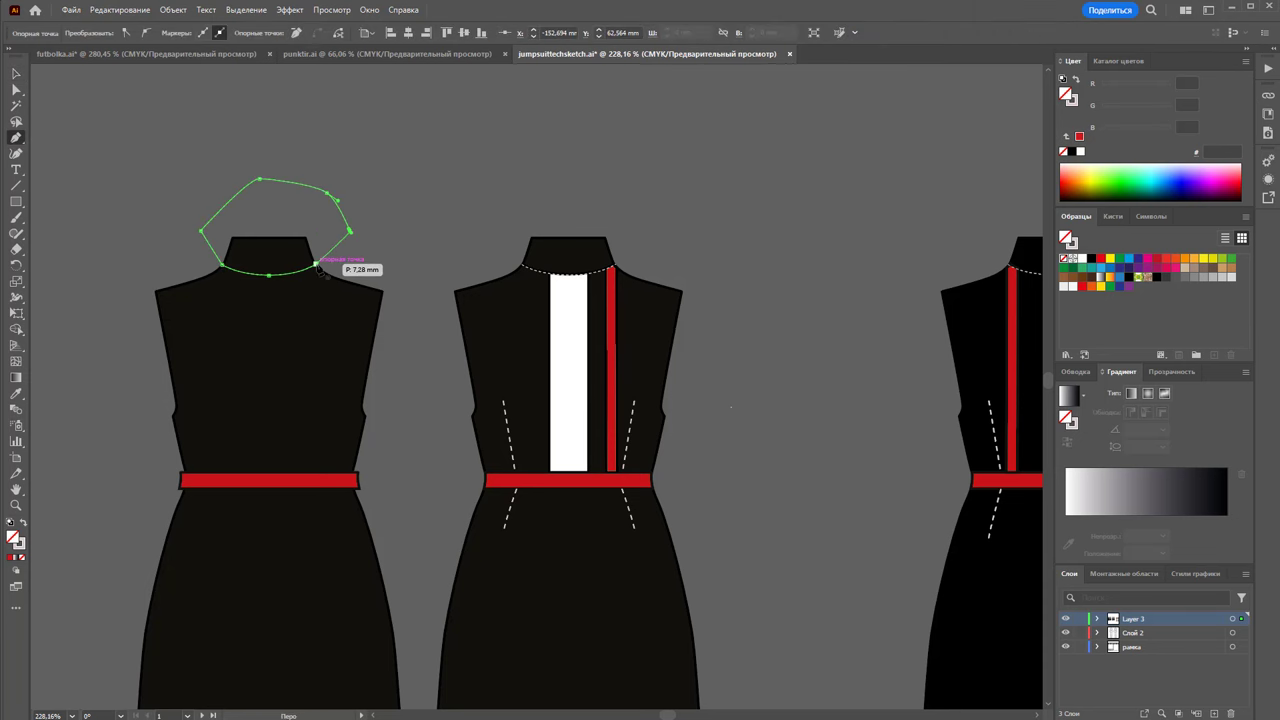
{"action": "left_click", "coordinate": [315, 266]}
Select the plain dress, collar outline and belt together and bring up the Window menu
{"action": "left_click", "coordinate": [20, 74]}
{"action": "left_click", "coordinate": [117, 135]}
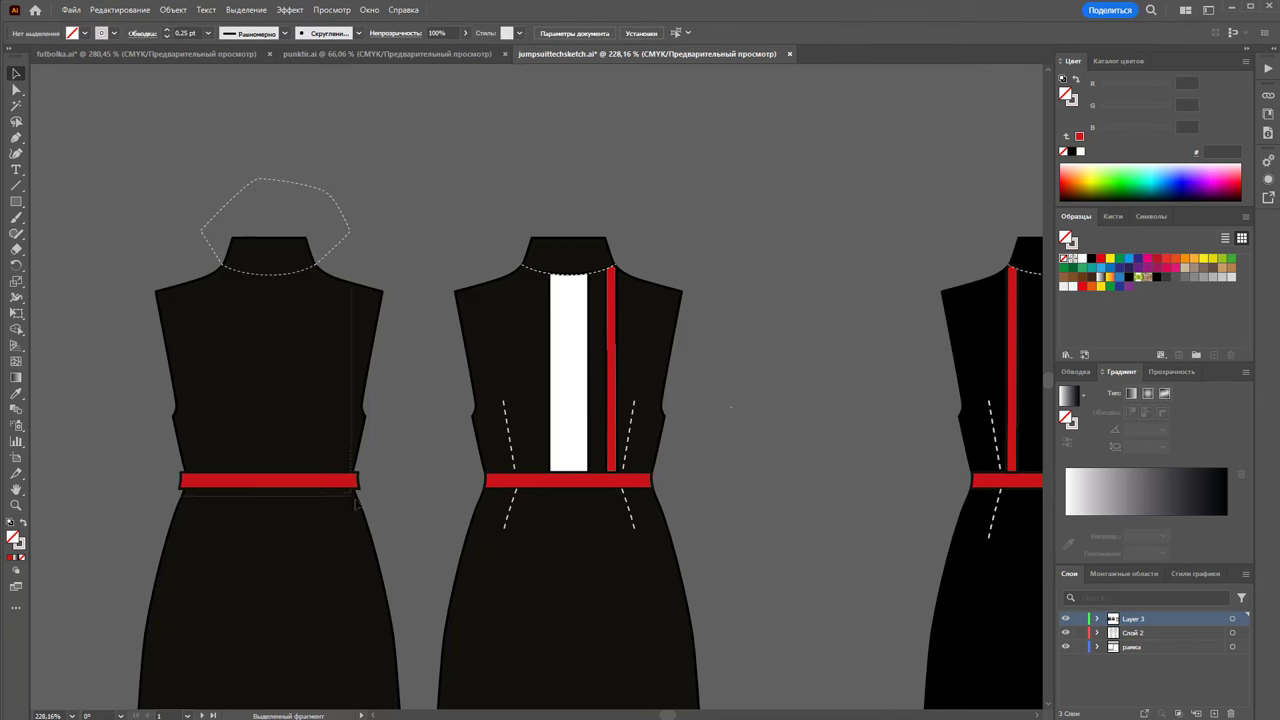
{"action": "left_click_drag", "start_coordinate": [118, 153], "coordinate": [374, 523]}
{"action": "left_click", "coordinate": [370, 10]}
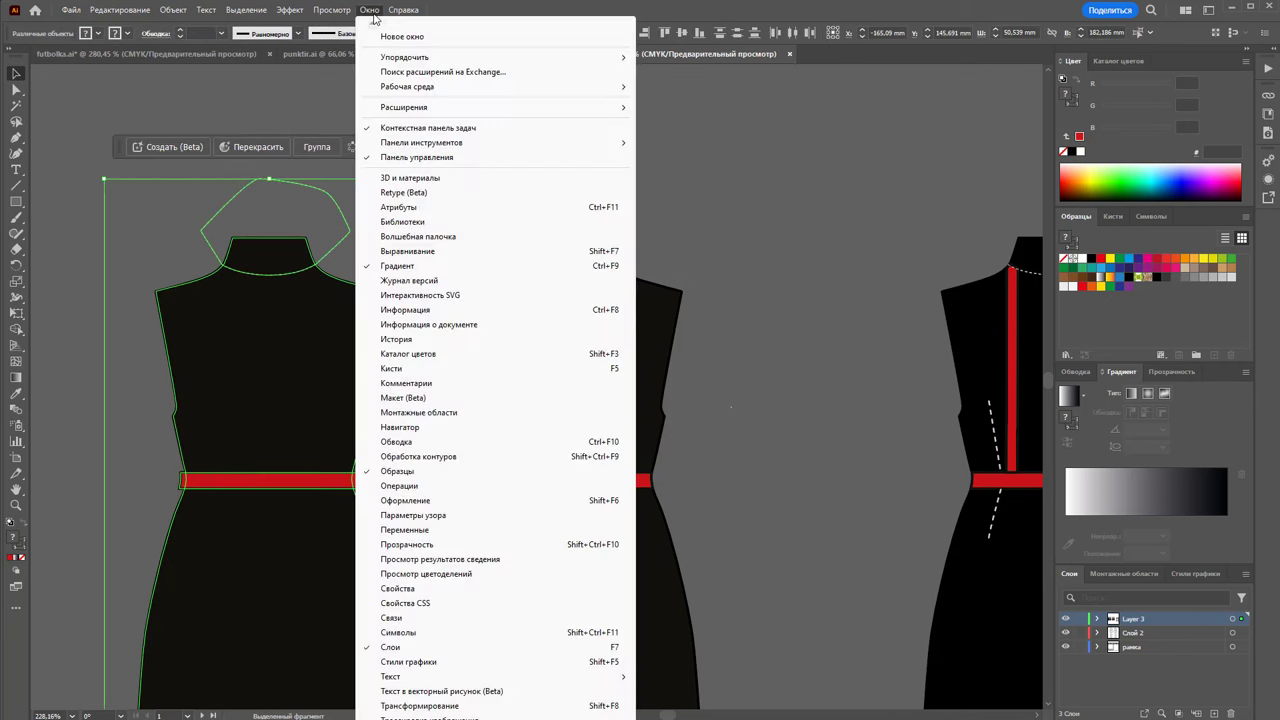
Divide the selected dress, outline and belt with Pathfinder and ungroup the pieces
{"action": "left_click", "coordinate": [445, 456]}
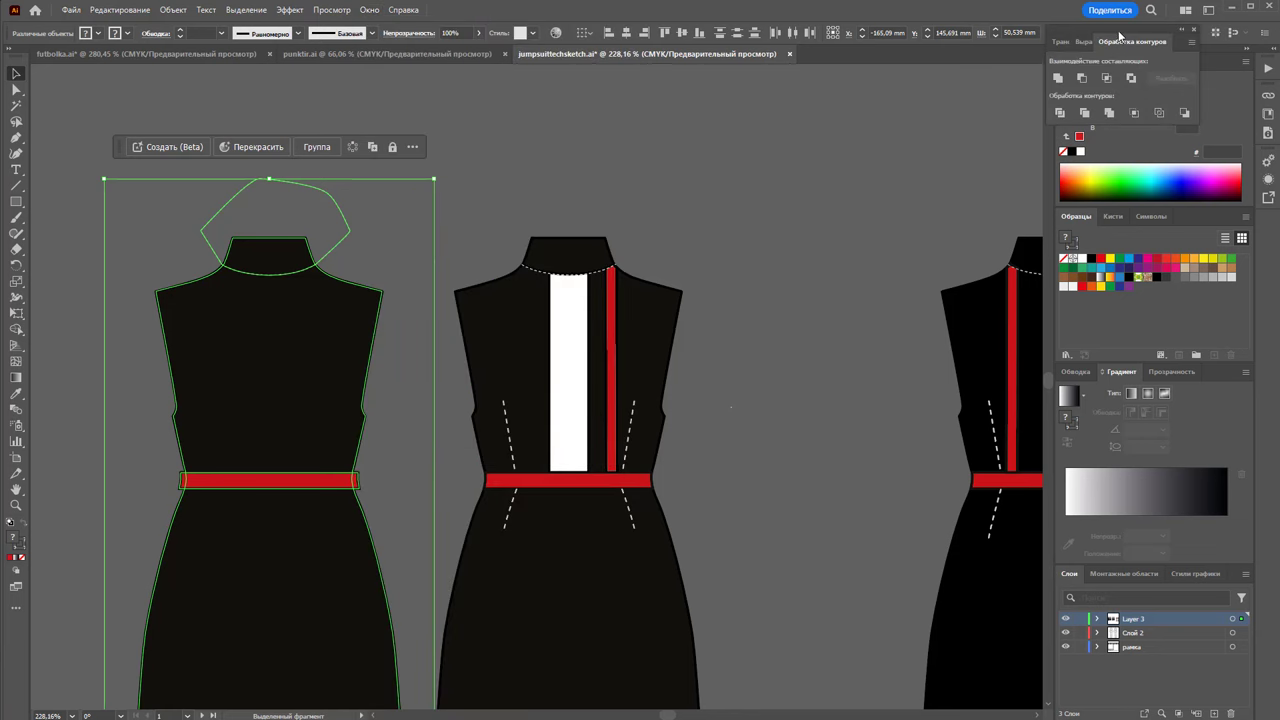
{"action": "left_click_drag", "start_coordinate": [1120, 37], "coordinate": [830, 93]}
{"action": "left_click", "coordinate": [768, 168]}
{"action": "right_click", "coordinate": [286, 337]}
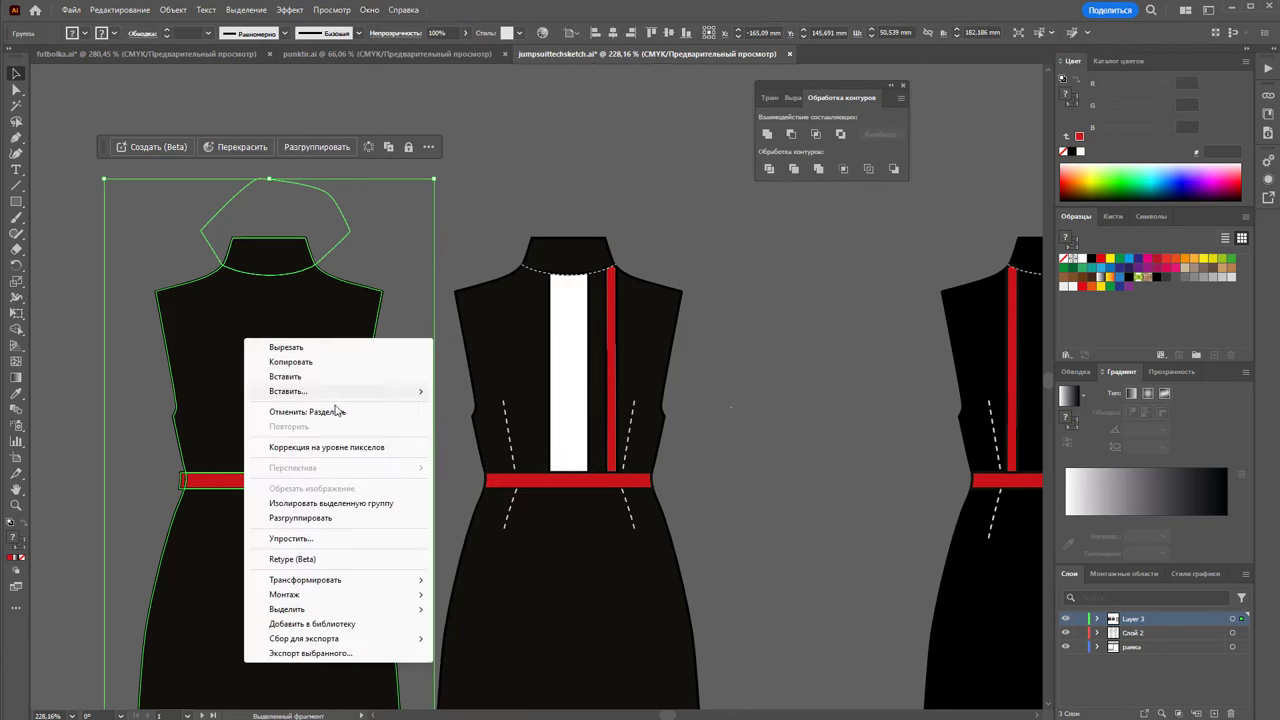
{"action": "left_click", "coordinate": [340, 518]}
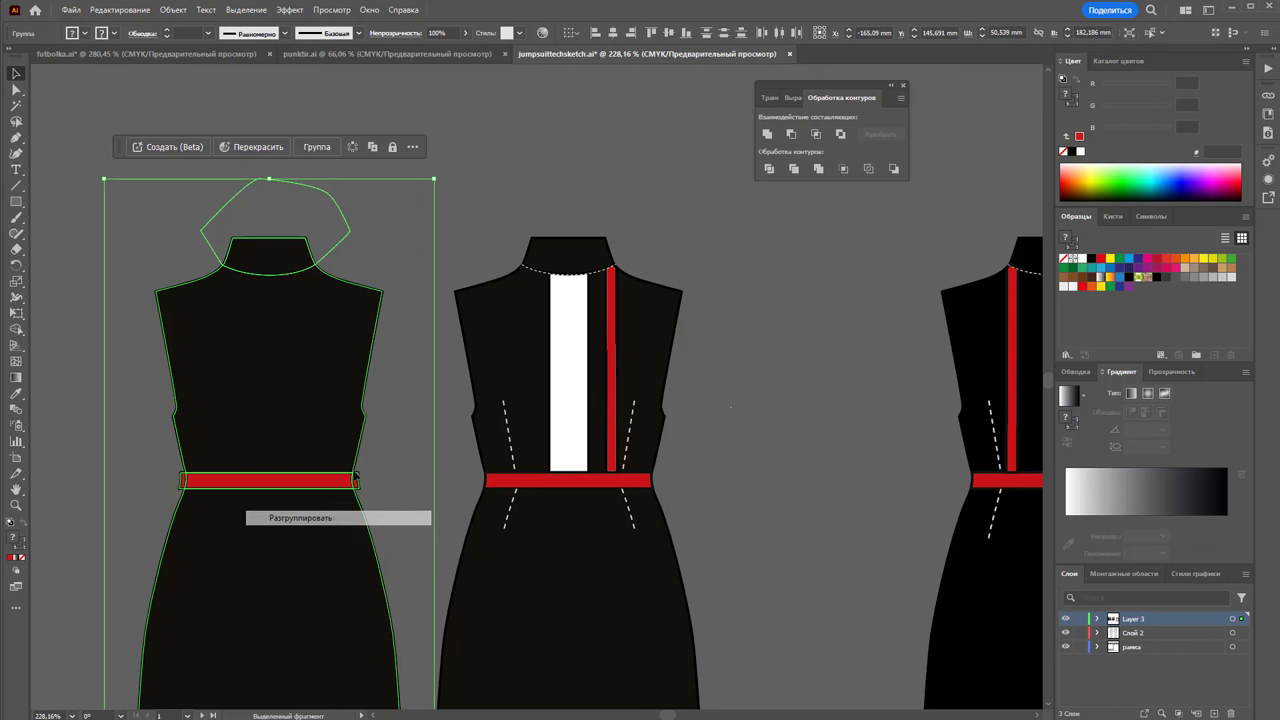
{"action": "left_click", "coordinate": [394, 437]}
Delete the left dress's red belt, skirt and collar outline, leaving the black bodice
{"action": "left_click", "coordinate": [337, 484]}
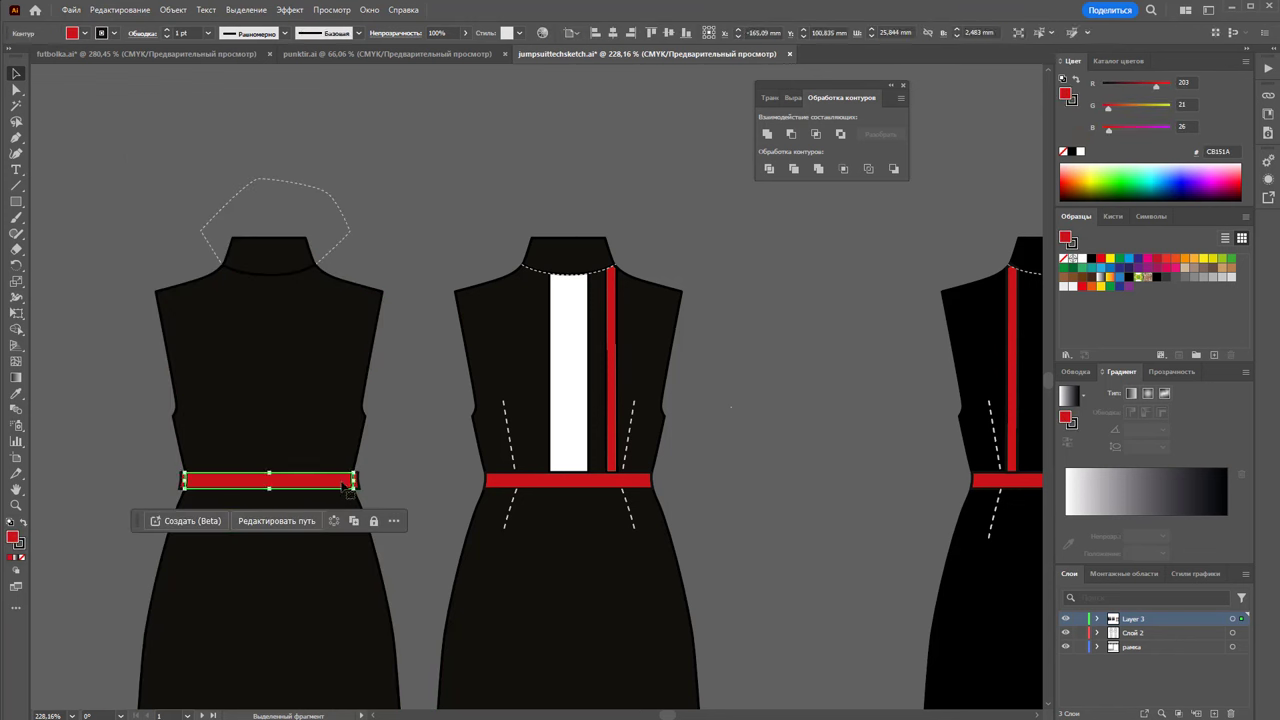
{"action": "key", "text": "Delete"}
{"action": "left_click", "coordinate": [184, 489]}
{"action": "key", "text": "Delete"}
{"action": "left_click", "coordinate": [300, 360]}
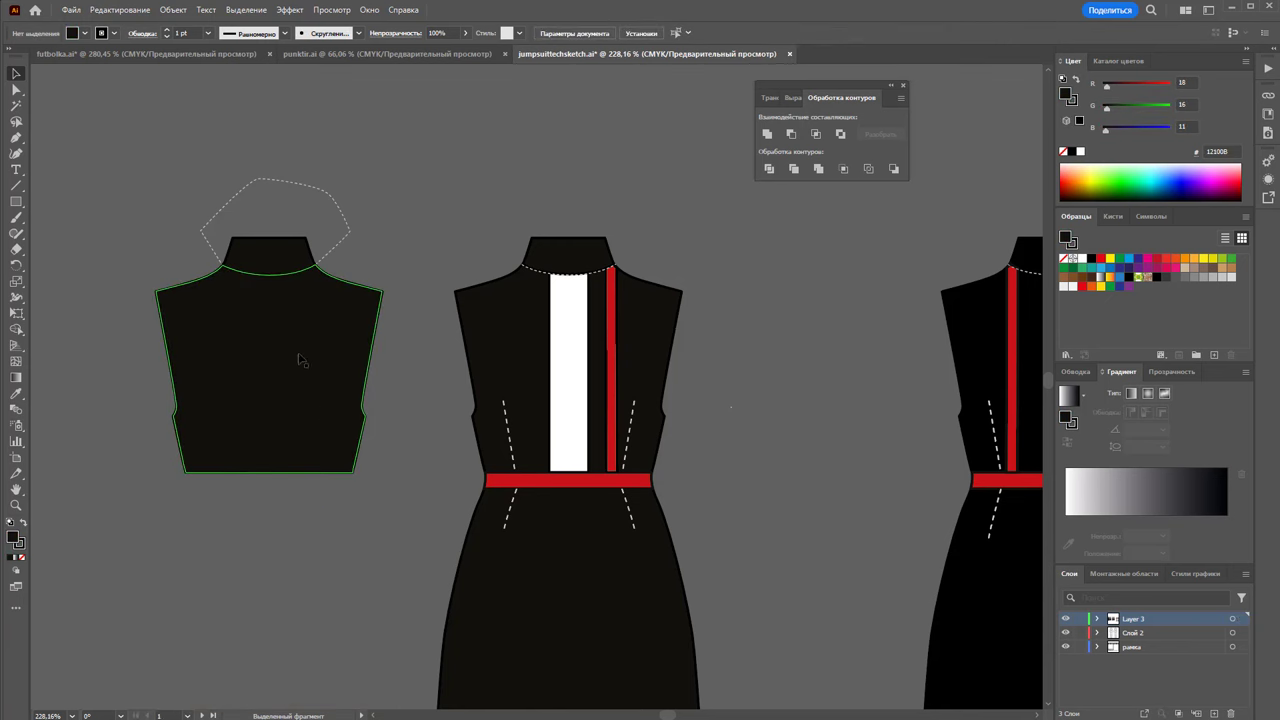
{"action": "left_click", "coordinate": [322, 421]}
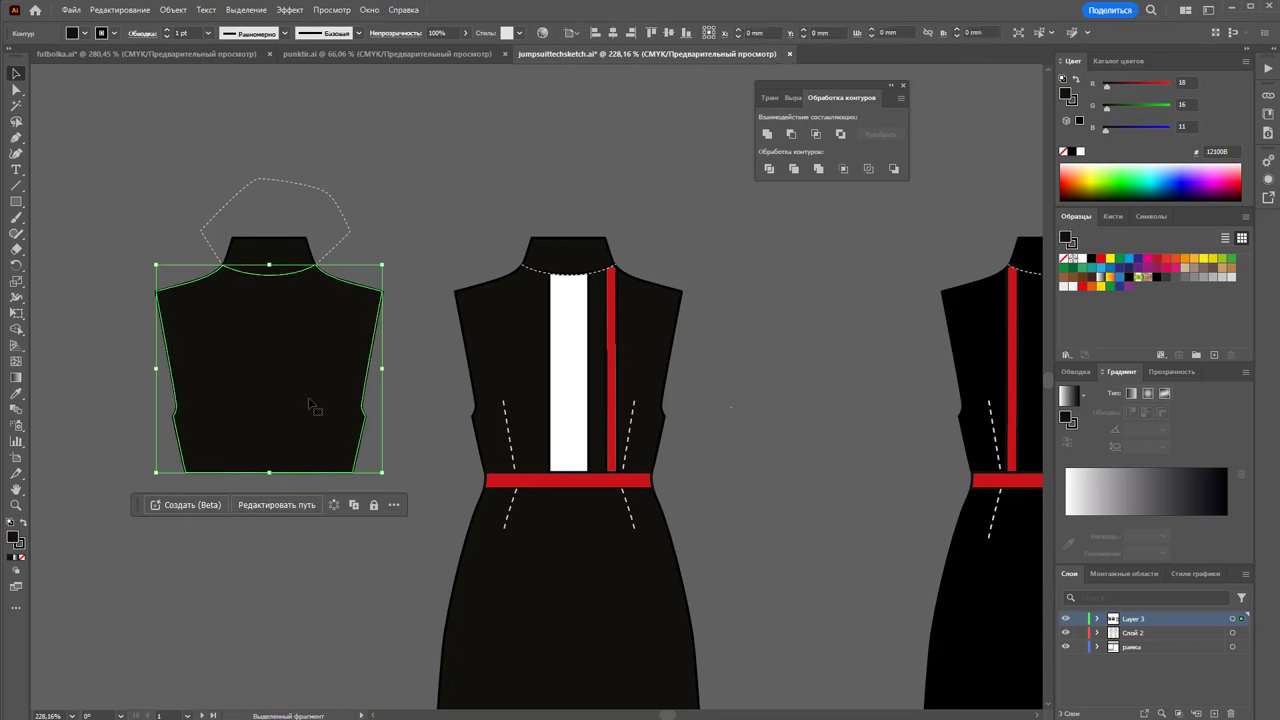
{"action": "left_click", "coordinate": [268, 248]}
{"action": "key", "text": "Delete"}
{"action": "left_click", "coordinate": [250, 410]}
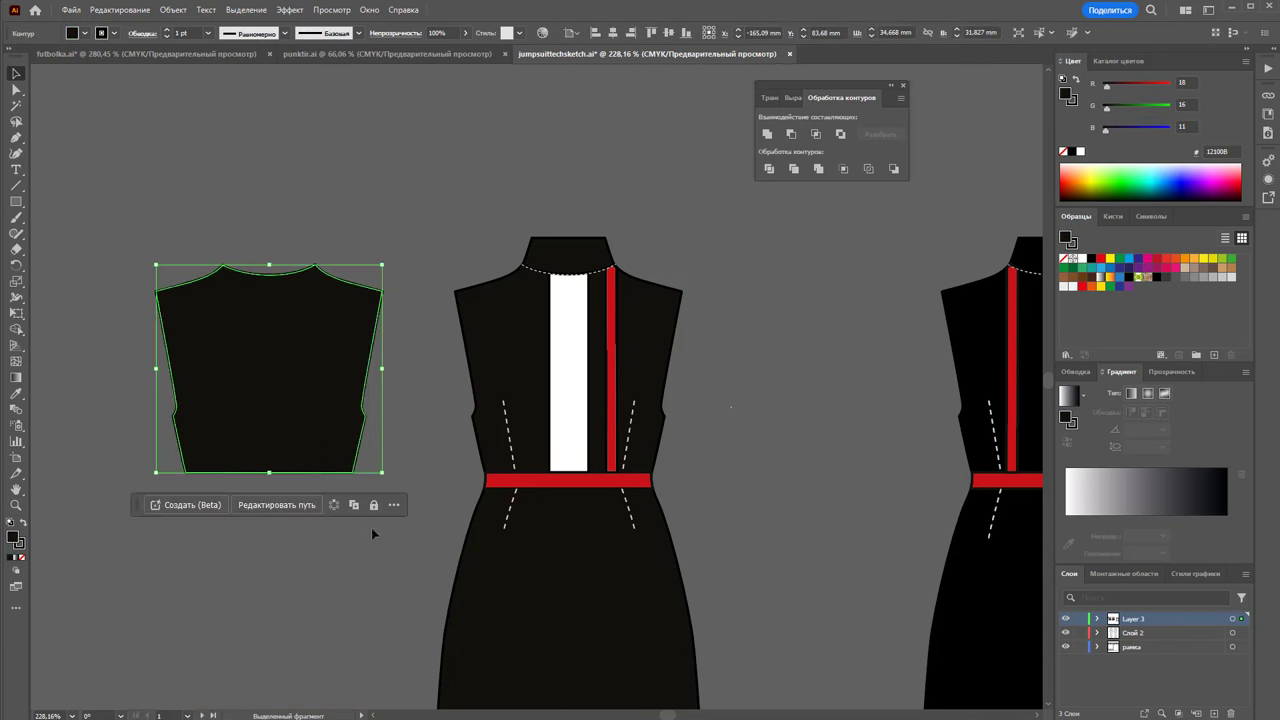
{"action": "left_click", "coordinate": [366, 592]}
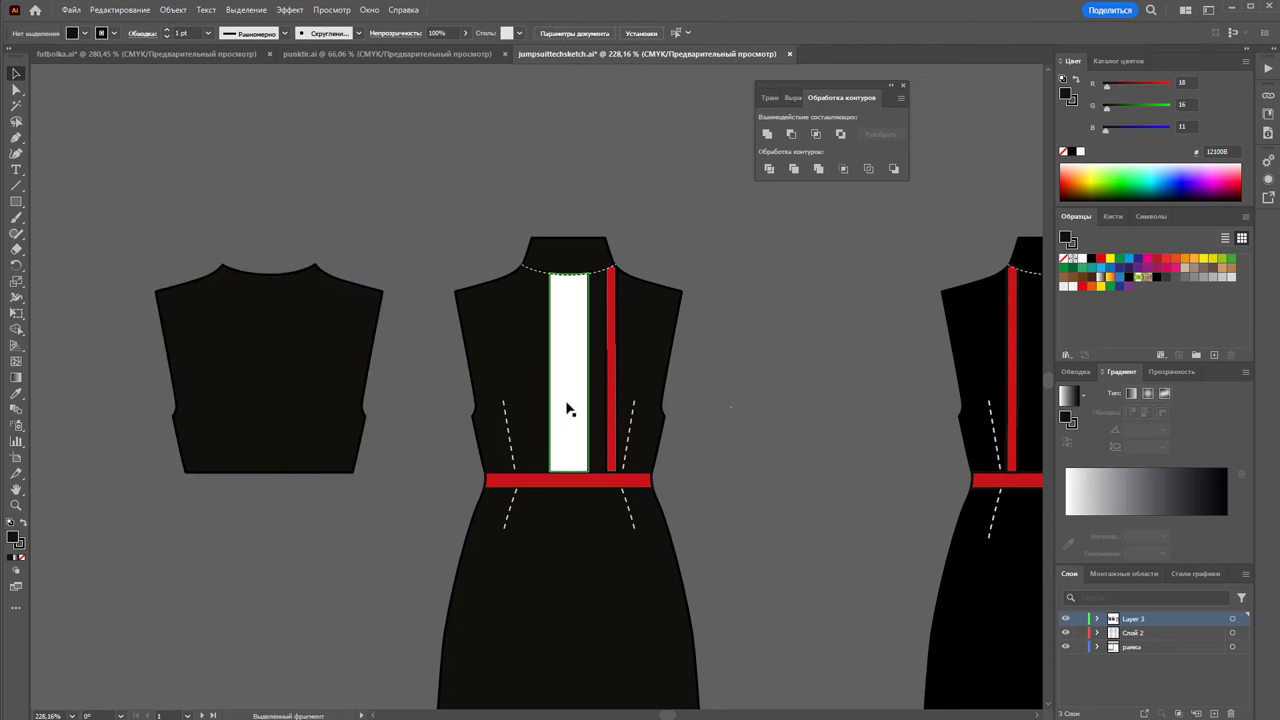
Copy the white stripe onto the bodice, bring it to front, and stretch it neckline to hem
{"action": "mouse_move", "coordinate": [571, 406]}
{"action": "left_mouse_down"}
{"action": "mouse_move", "coordinate": [253, 406]}
{"action": "mouse_move", "coordinate": [271, 404]}
{"action": "left_mouse_up"}
{"action": "right_click", "coordinate": [271, 402]}
{"action": "mouse_move", "coordinate": [311, 658]}
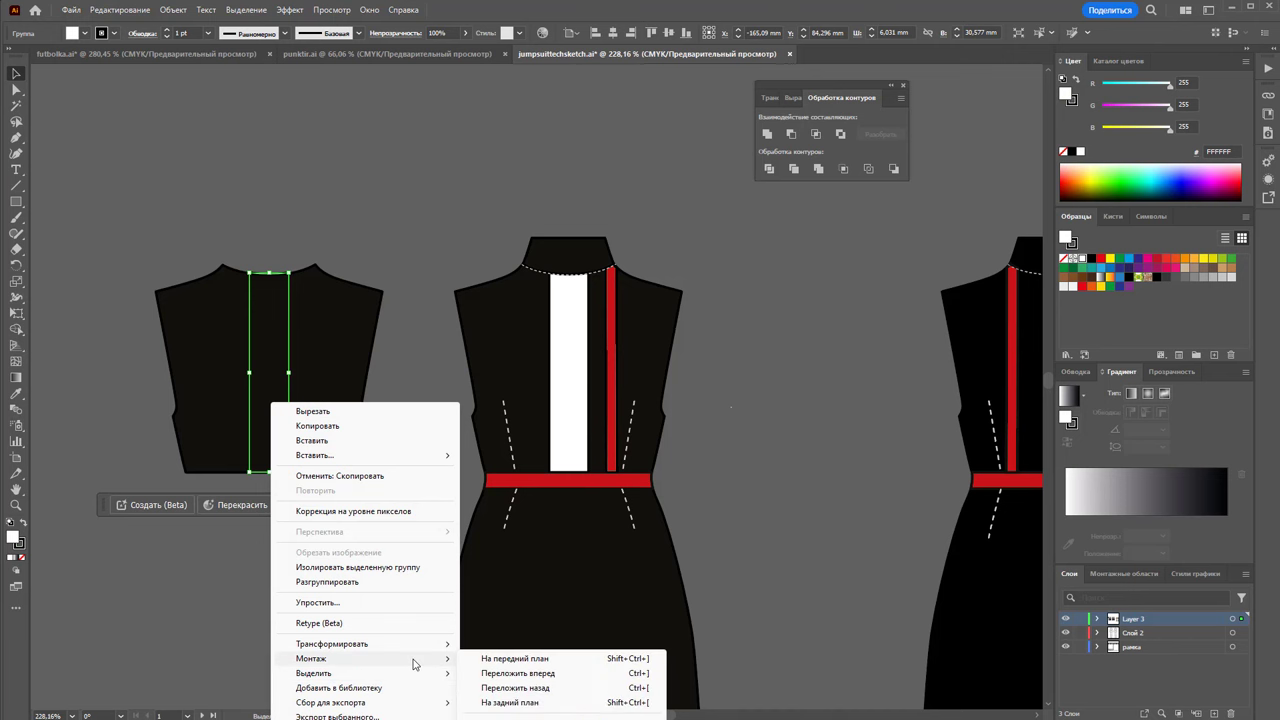
{"action": "left_click", "coordinate": [485, 658]}
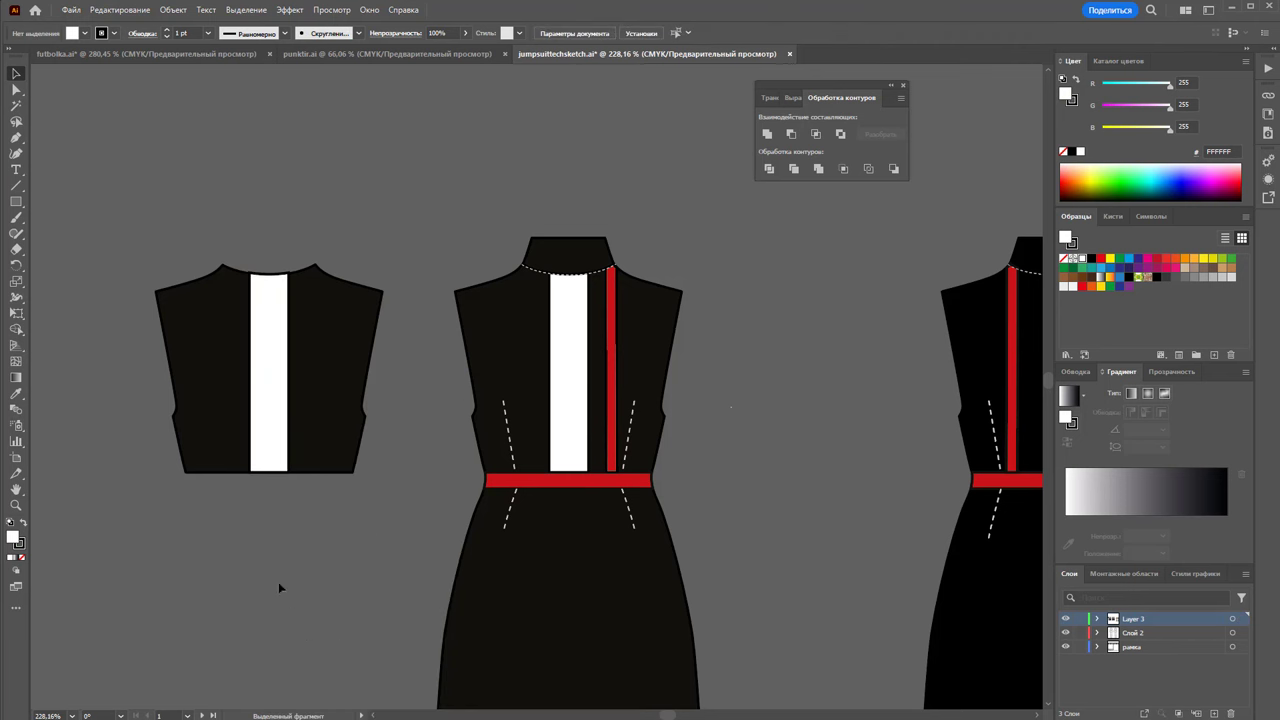
{"action": "left_click_drag", "start_coordinate": [270, 468], "coordinate": [270, 480]}
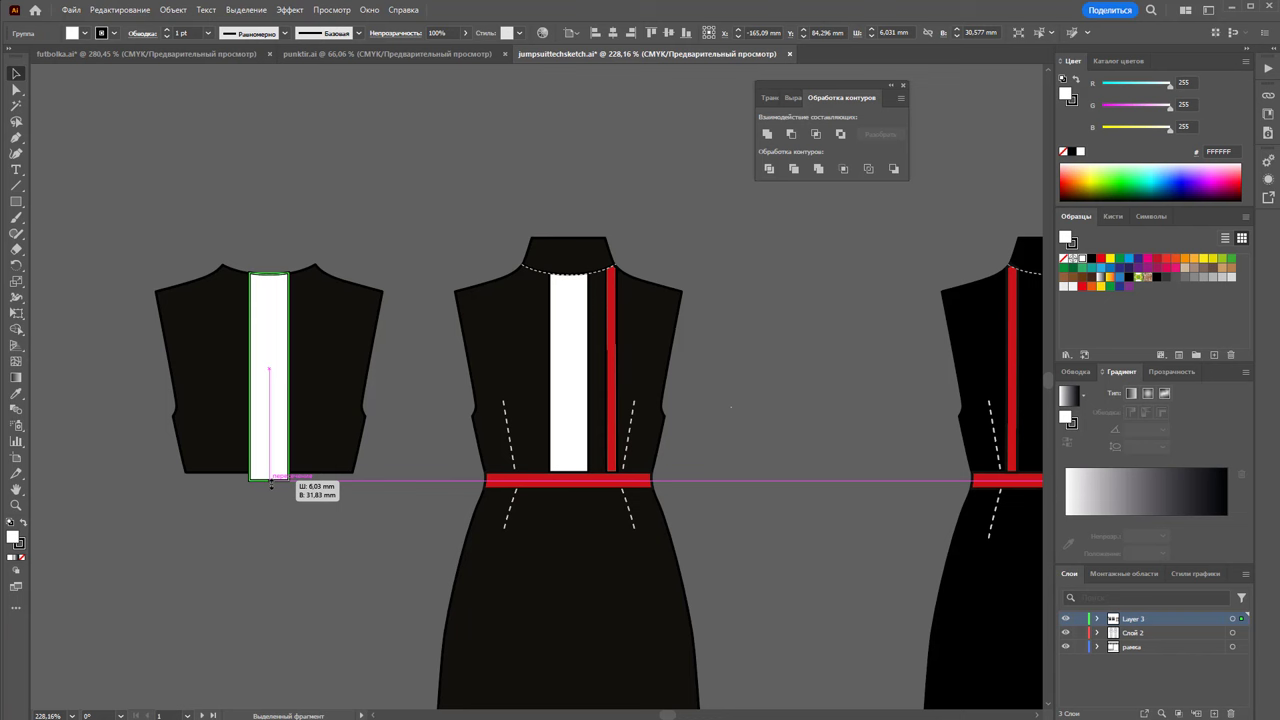
{"action": "left_click", "coordinate": [288, 588]}
{"action": "left_click", "coordinate": [266, 405]}
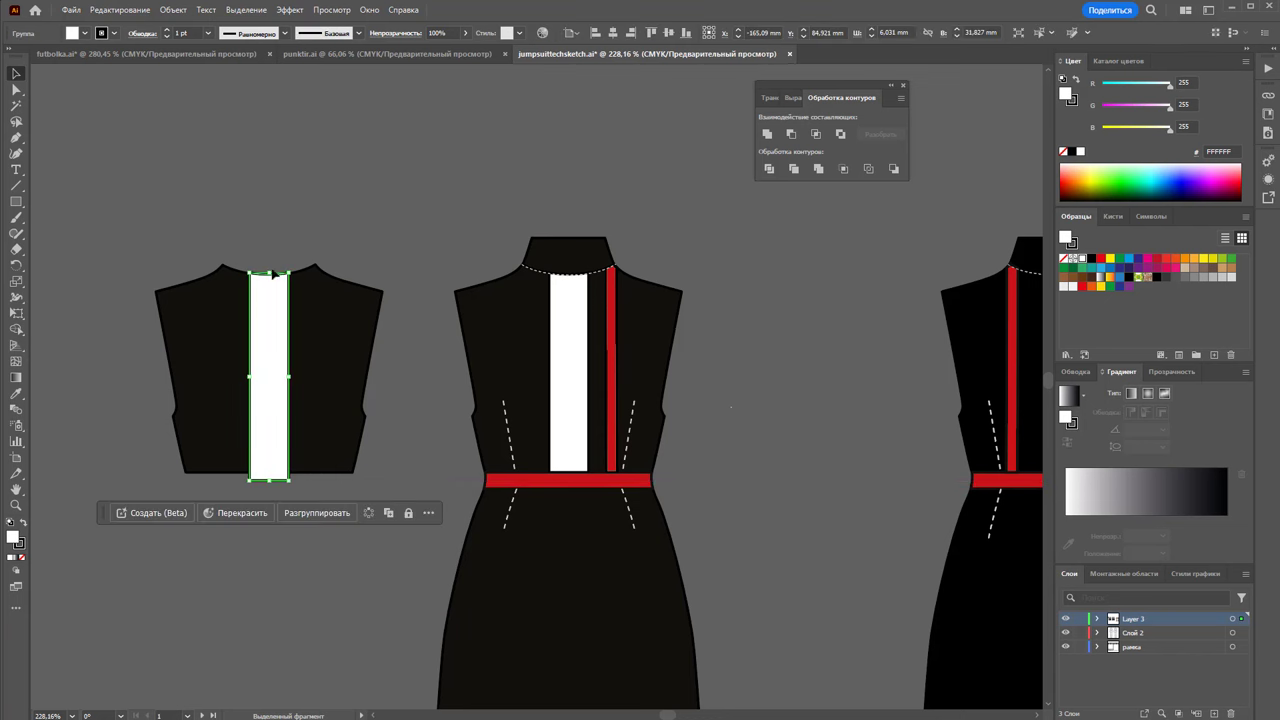
{"action": "left_click_drag", "start_coordinate": [268, 273], "coordinate": [268, 272]}
Divide the bodice along the stripe, ungroup it, and delete the white centre stripe
{"action": "key", "text": "ctrl+a"}
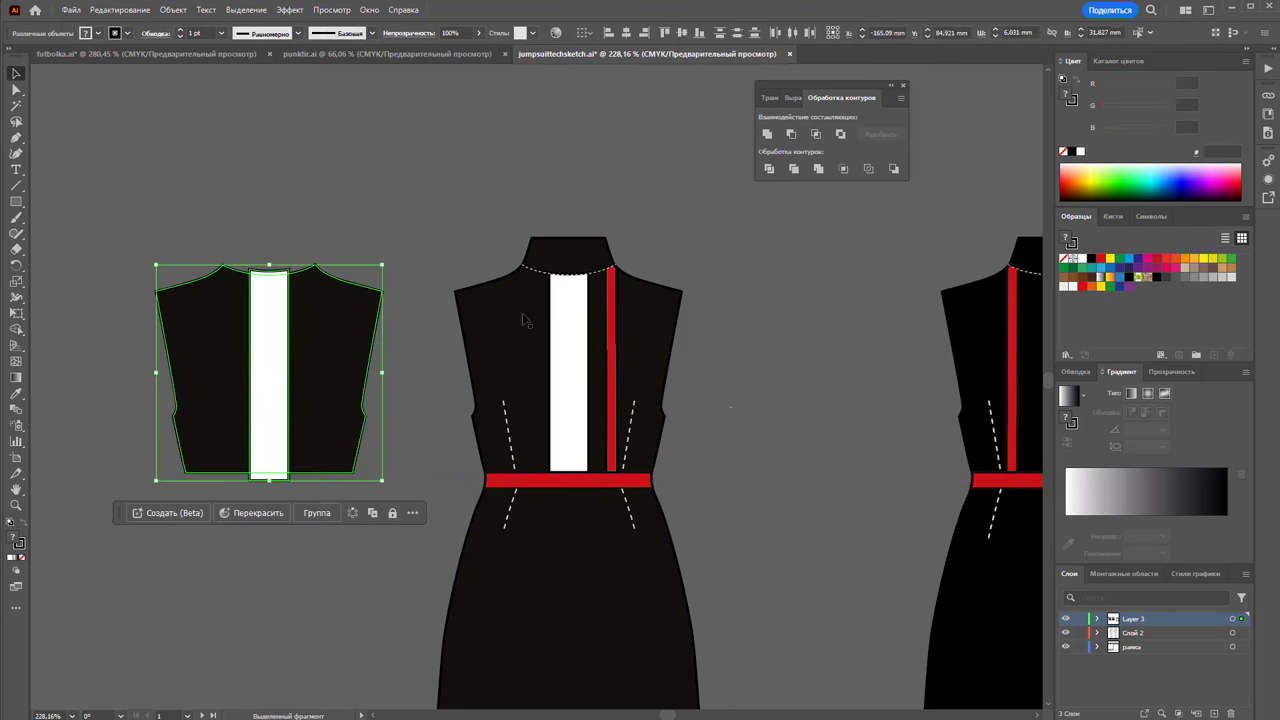
{"action": "left_click", "coordinate": [768, 169]}
{"action": "right_click", "coordinate": [306, 332]}
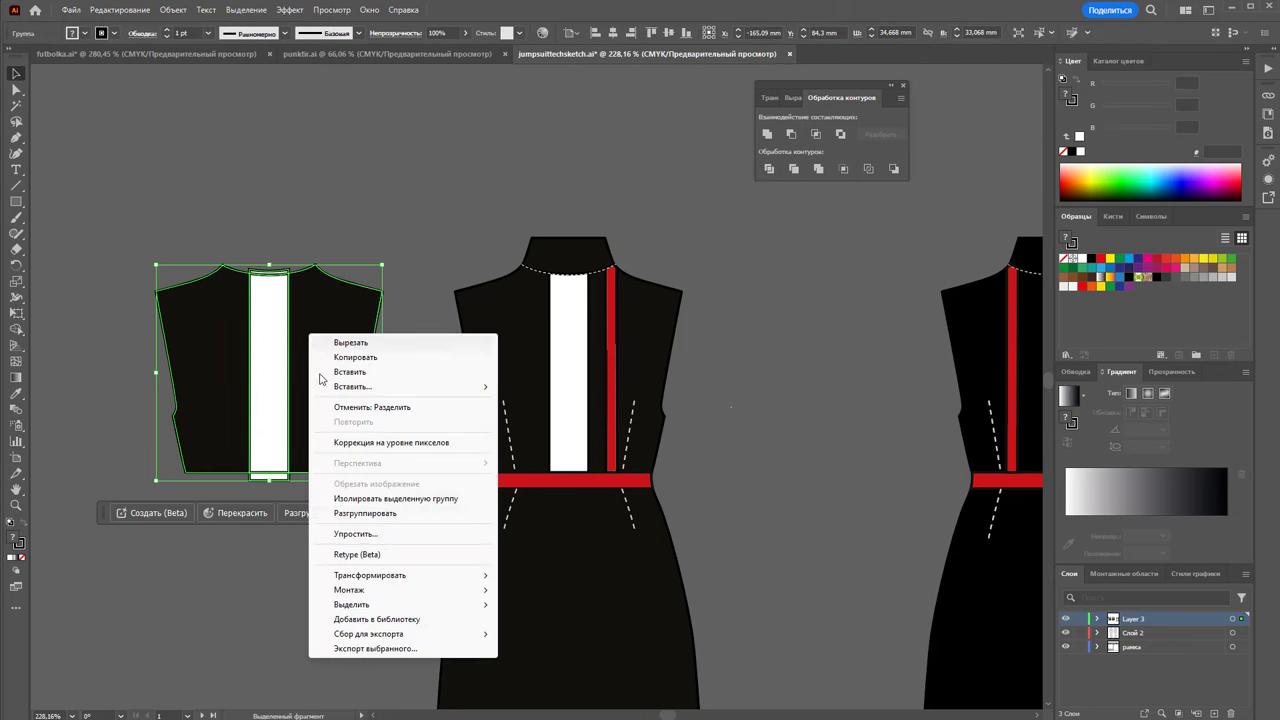
{"action": "left_click", "coordinate": [380, 508]}
{"action": "left_click", "coordinate": [299, 131]}
{"action": "left_click", "coordinate": [262, 489]}
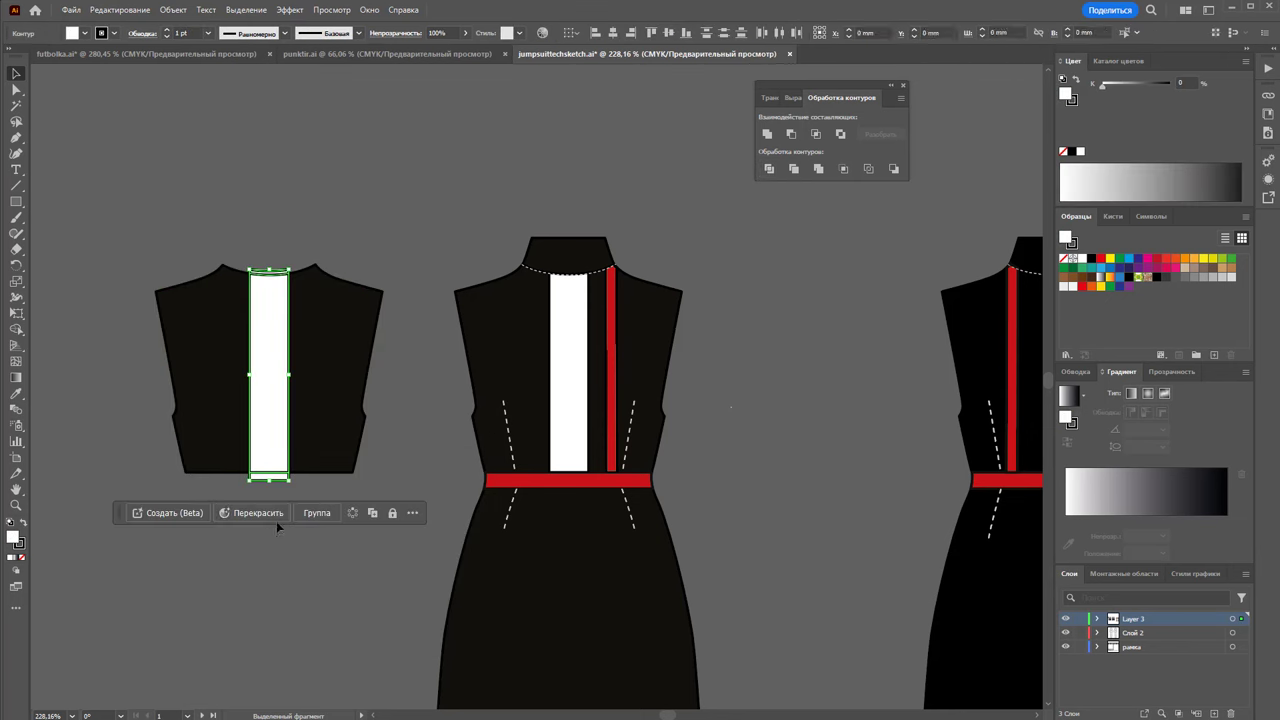
{"action": "key", "text": "Delete"}
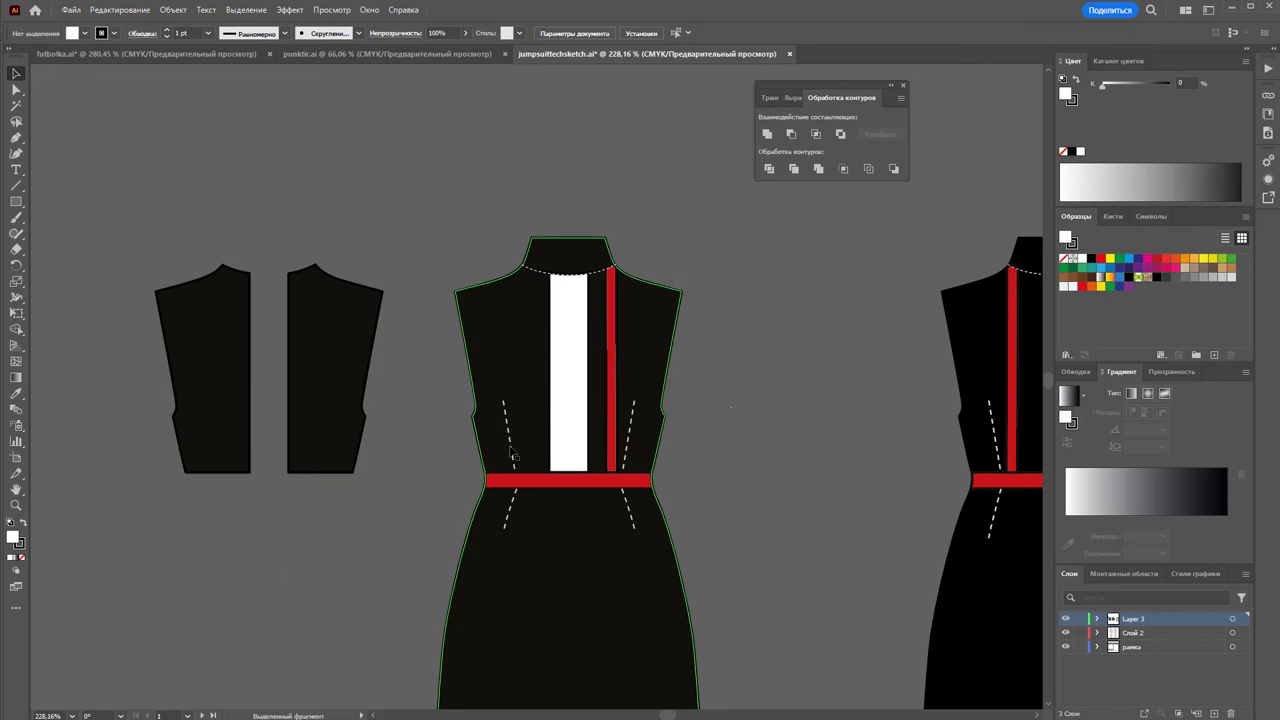
Duplicate the middle dress beneath the left bodice halves and stretch its belt's left end outward
{"action": "scroll", "coordinate": [466, 449], "scroll_direction": "down", "scroll_amount": 1}
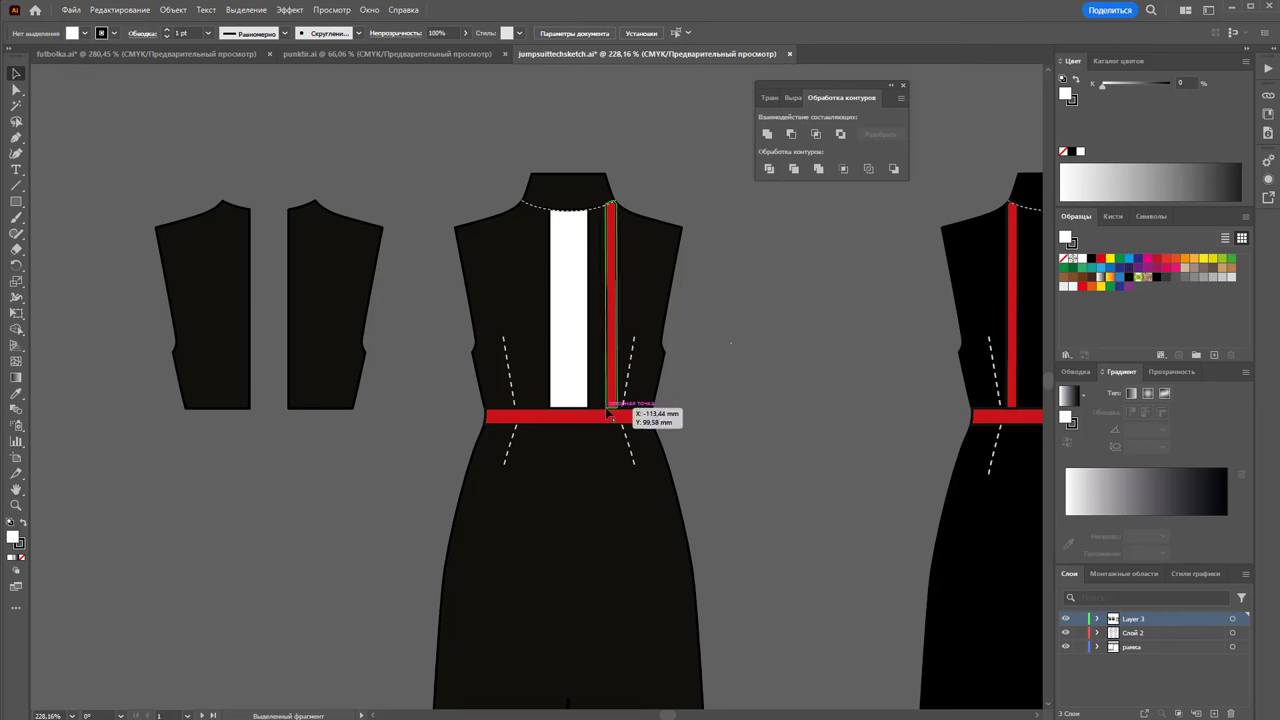
{"action": "left_click", "coordinate": [600, 492]}
{"action": "mouse_move", "coordinate": [600, 492]}
{"action": "left_mouse_down"}
{"action": "mouse_move", "coordinate": [297, 447]}
{"action": "mouse_move", "coordinate": [365, 418]}
{"action": "left_mouse_up"}
{"action": "left_click", "coordinate": [387, 437]}
{"action": "left_click", "coordinate": [336, 418]}
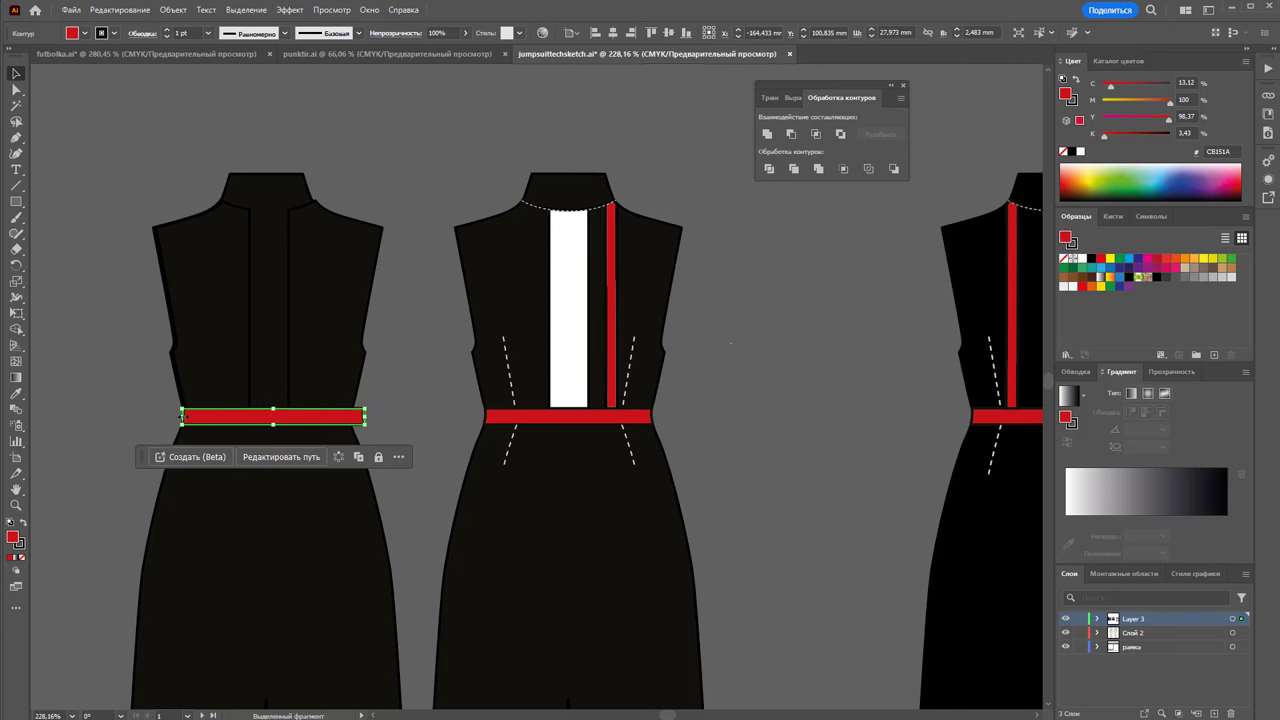
{"action": "left_click_drag", "start_coordinate": [182, 416], "coordinate": [170, 416]}
{"action": "left_click", "coordinate": [395, 435]}
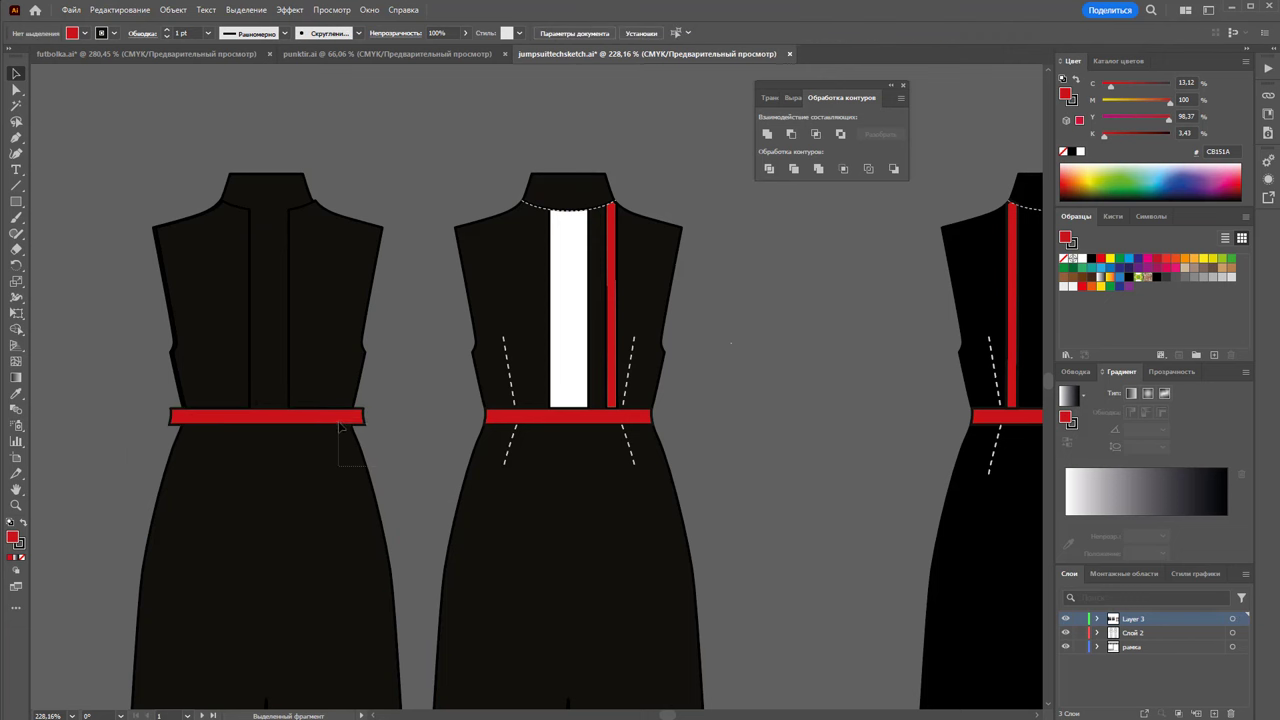
Ungroup the divided left dress pieces and collapse the red belt piece to a thin sliver
{"action": "left_click_drag", "start_coordinate": [340, 425], "coordinate": [338, 422]}
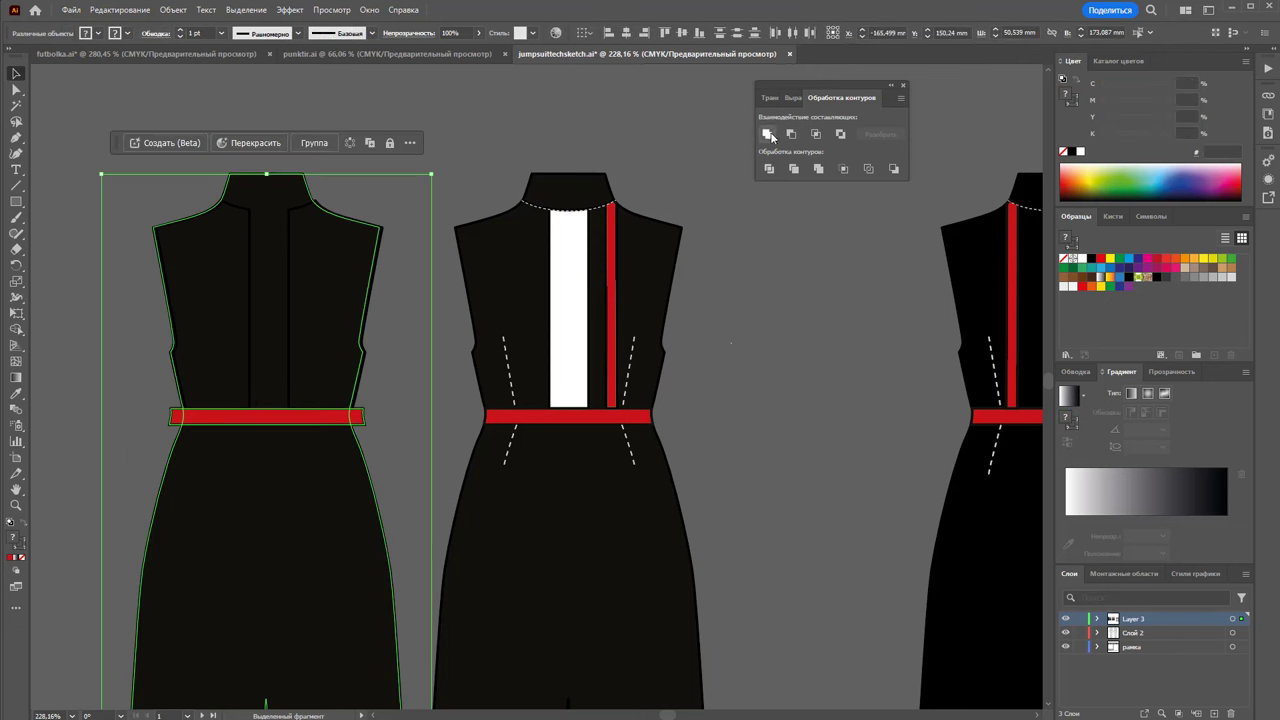
{"action": "right_click", "coordinate": [351, 416]}
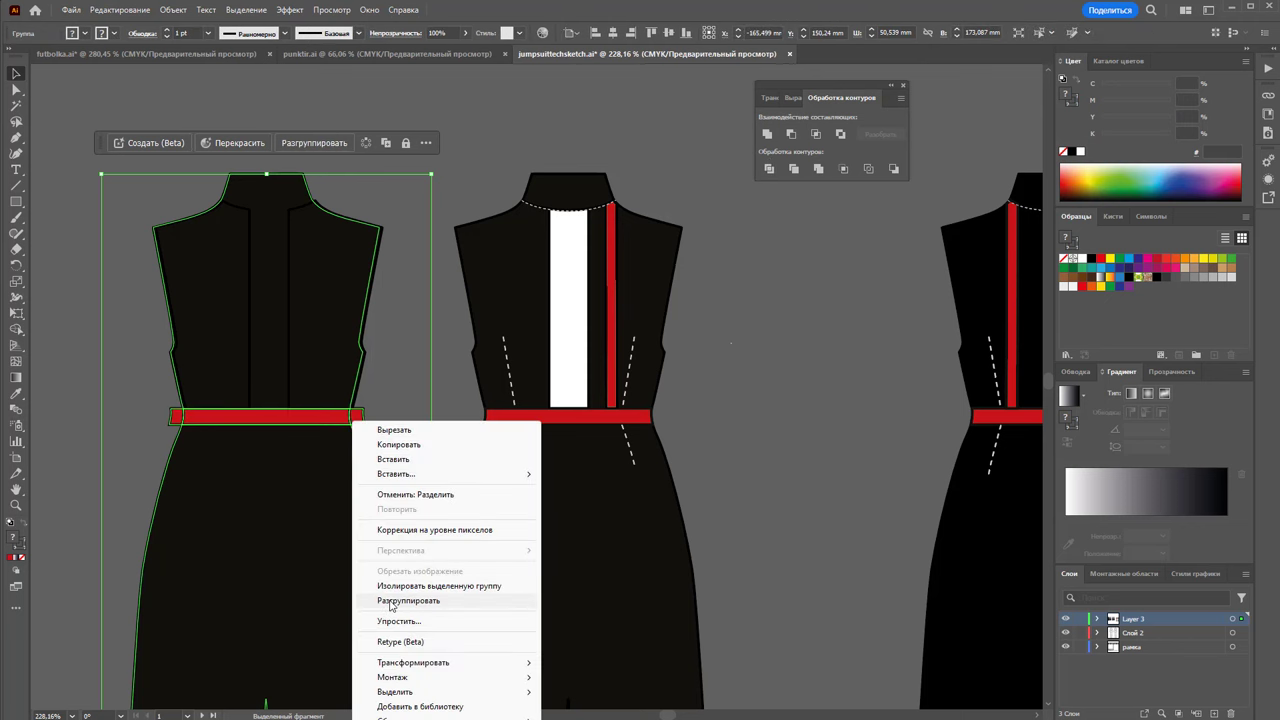
{"action": "left_click", "coordinate": [400, 600]}
{"action": "left_click", "coordinate": [379, 421]}
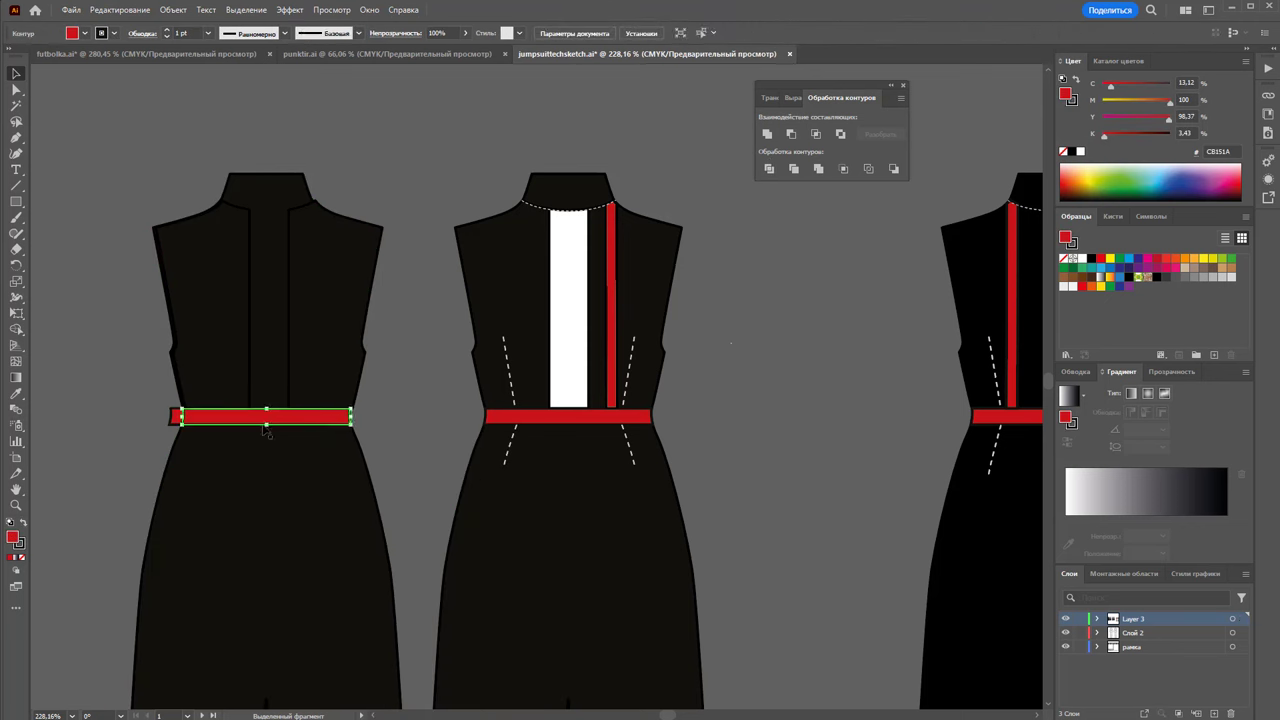
{"action": "left_click_drag", "start_coordinate": [363, 416], "coordinate": [174, 422]}
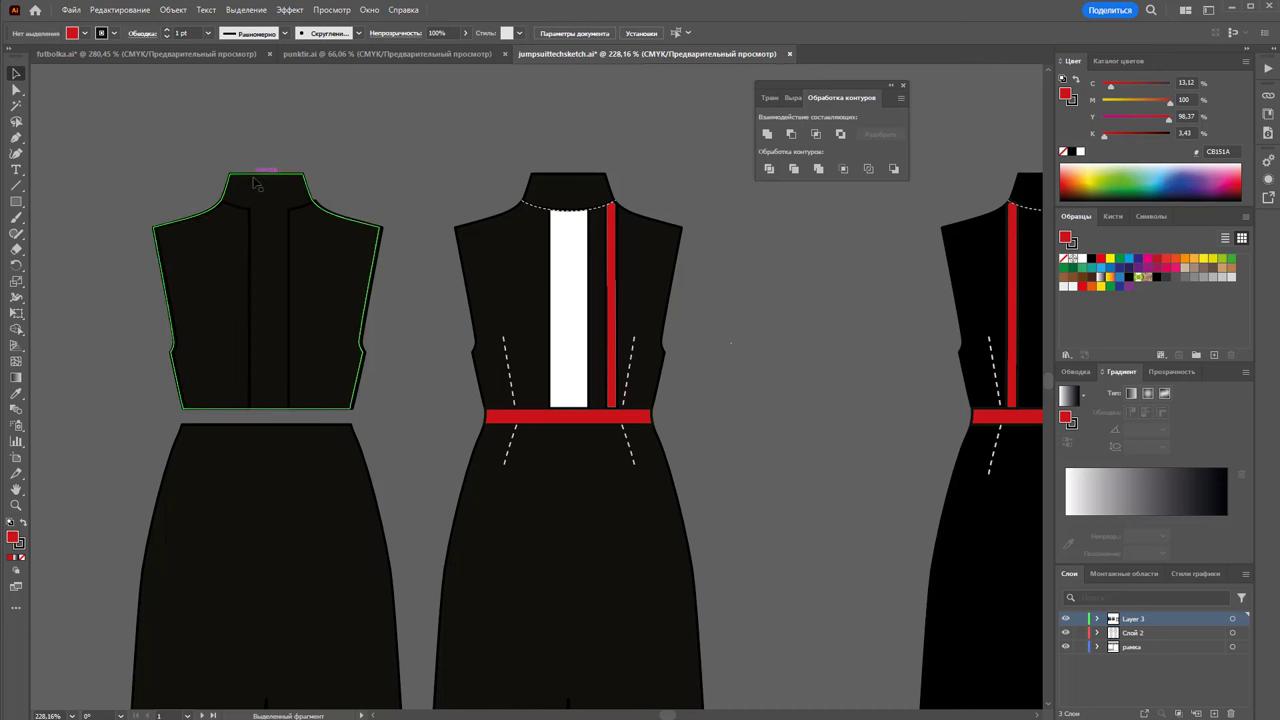
{"action": "left_click", "coordinate": [290, 205]}
{"action": "left_click", "coordinate": [421, 377]}
Delete the middle jumpsuit's body and move the trouser piece and split bodice halves onto it
{"action": "scroll", "coordinate": [417, 383], "scroll_direction": "down", "scroll_amount": 1}
{"action": "scroll", "coordinate": [417, 383], "scroll_direction": "down", "scroll_amount": 2}
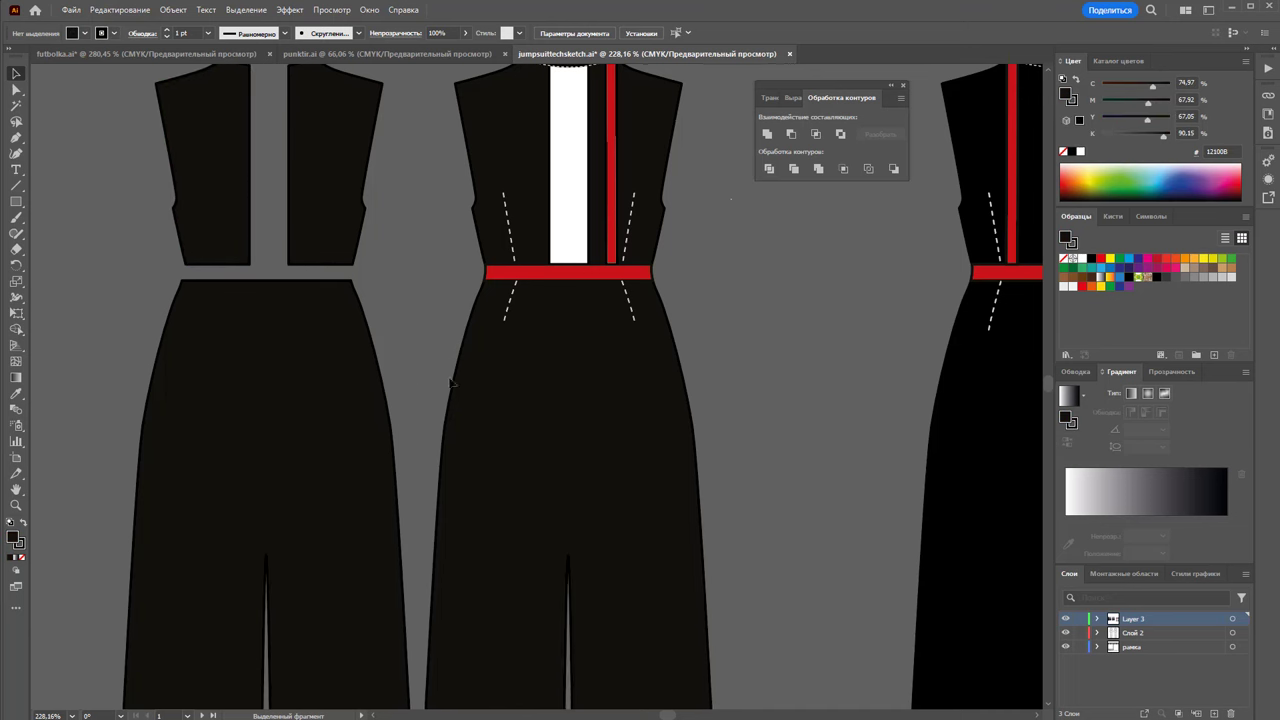
{"action": "left_click", "coordinate": [564, 414]}
{"action": "key", "text": "Delete"}
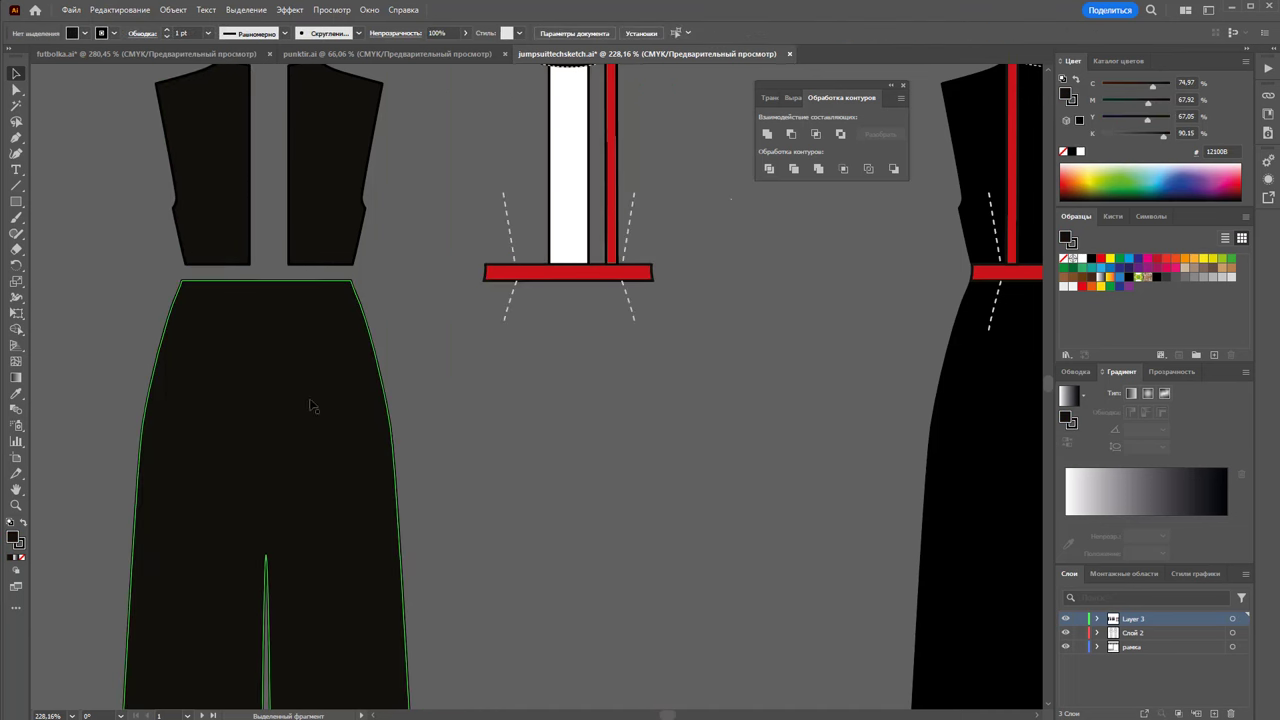
{"action": "left_click_drag", "start_coordinate": [308, 406], "coordinate": [600, 404]}
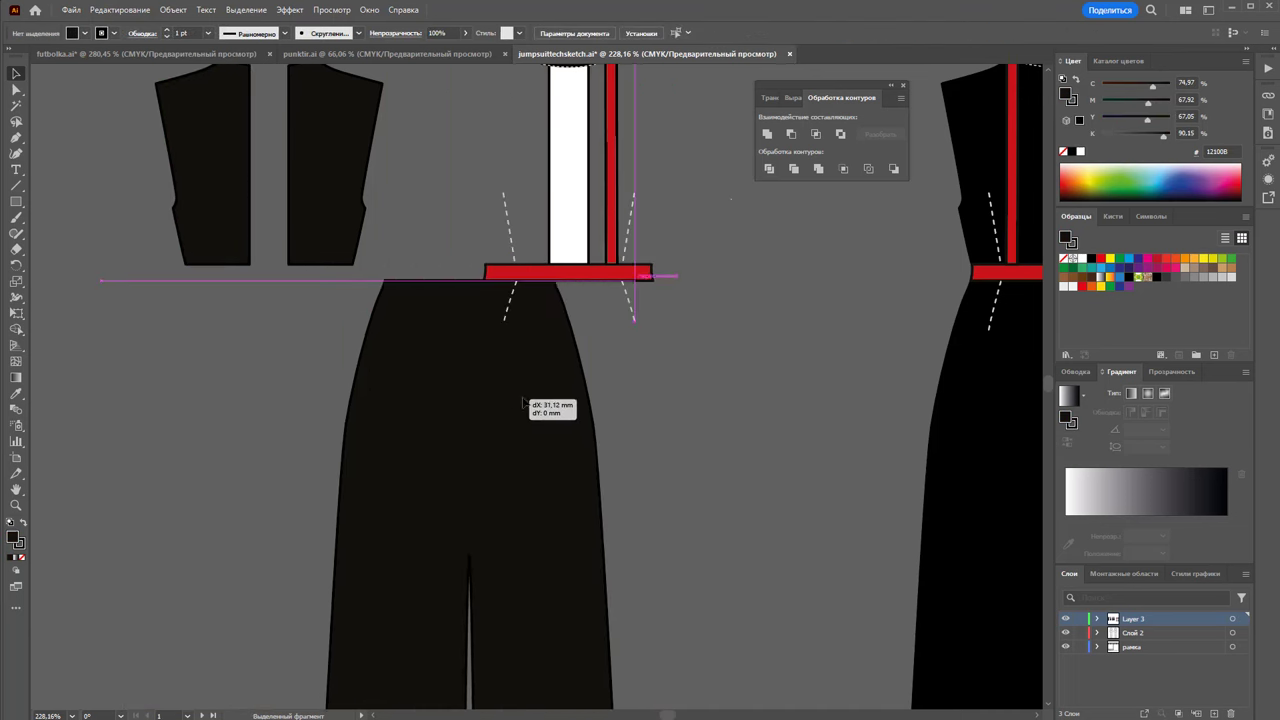
{"action": "left_click", "coordinate": [740, 380]}
{"action": "scroll", "coordinate": [400, 267], "scroll_direction": "up", "scroll_amount": 3}
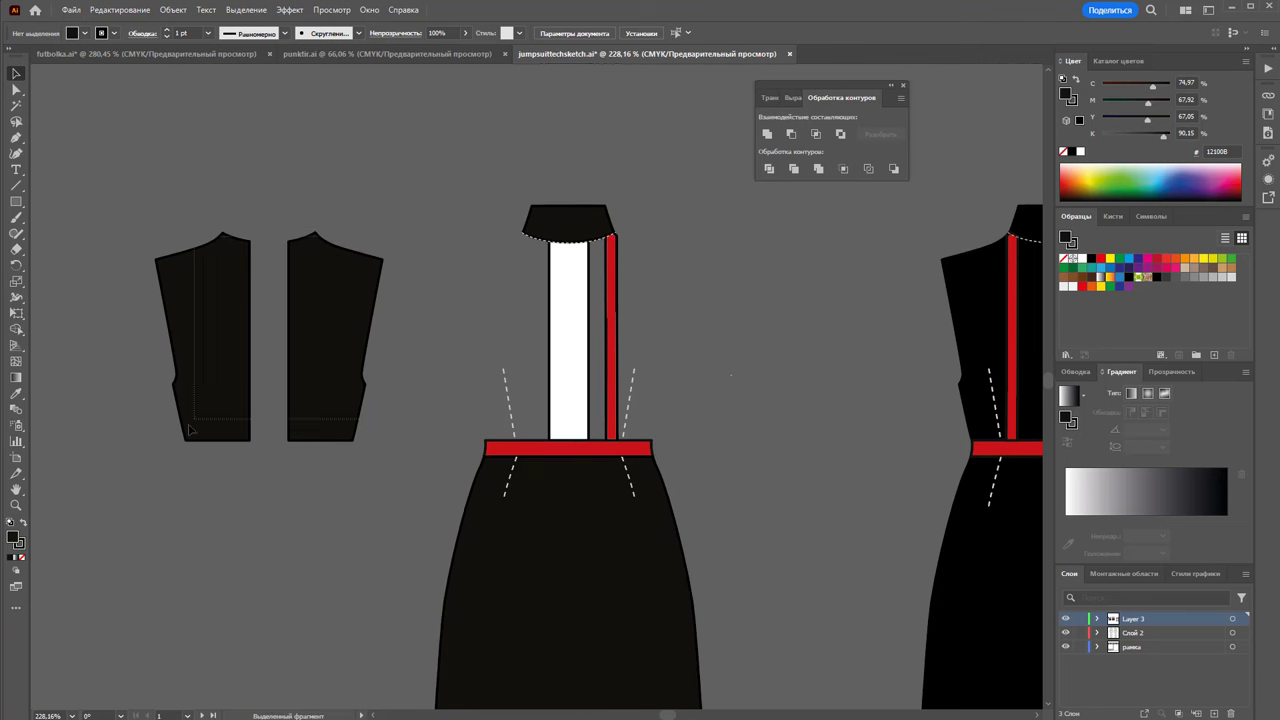
{"action": "left_click_drag", "start_coordinate": [188, 428], "coordinate": [503, 383]}
Send the moved bodice halves backward and delete the white centre strip to reveal the grey panel
{"action": "right_click", "coordinate": [500, 366]}
{"action": "mouse_move", "coordinate": [541, 665]}
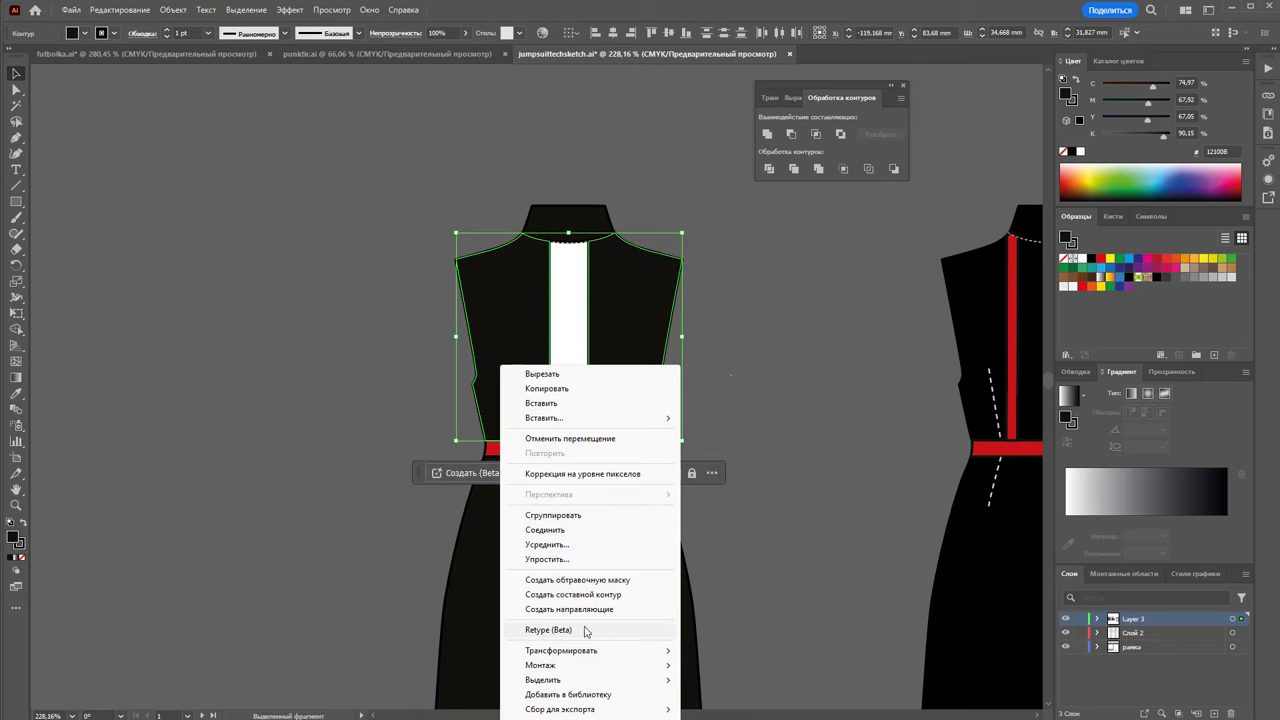
{"action": "left_click", "coordinate": [739, 709]}
{"action": "left_click", "coordinate": [571, 366]}
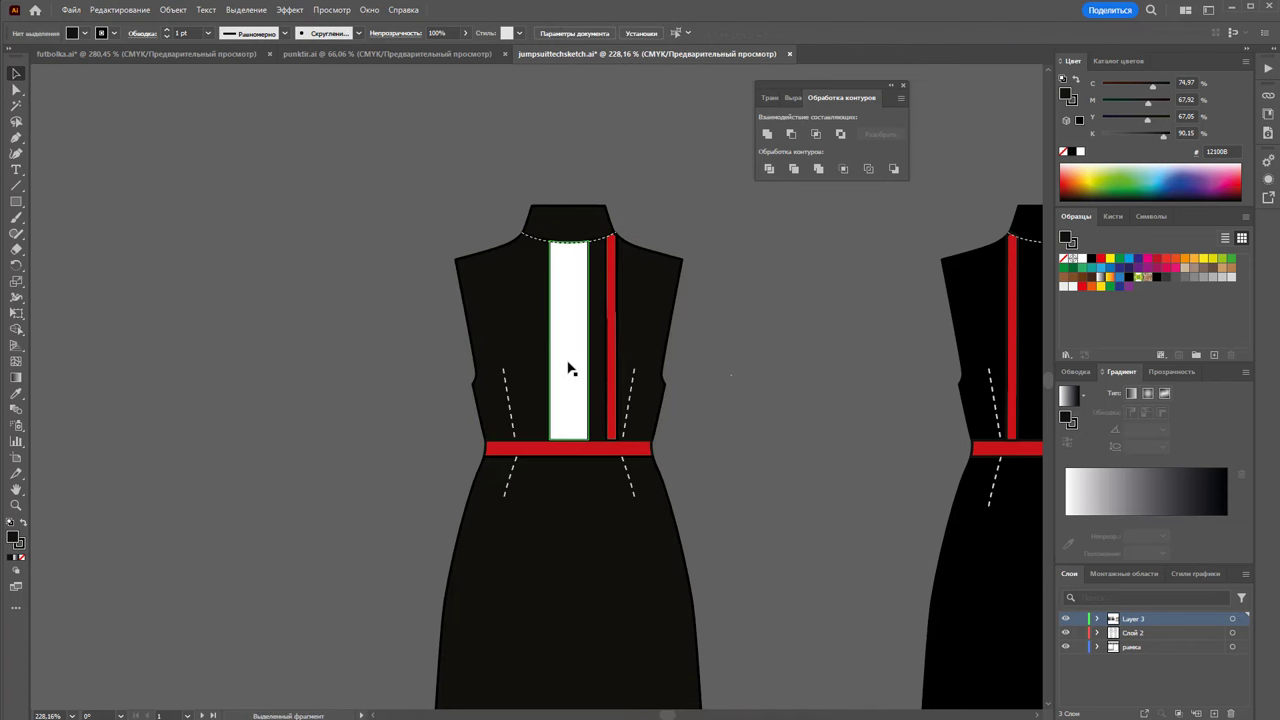
{"action": "key", "text": "Delete"}
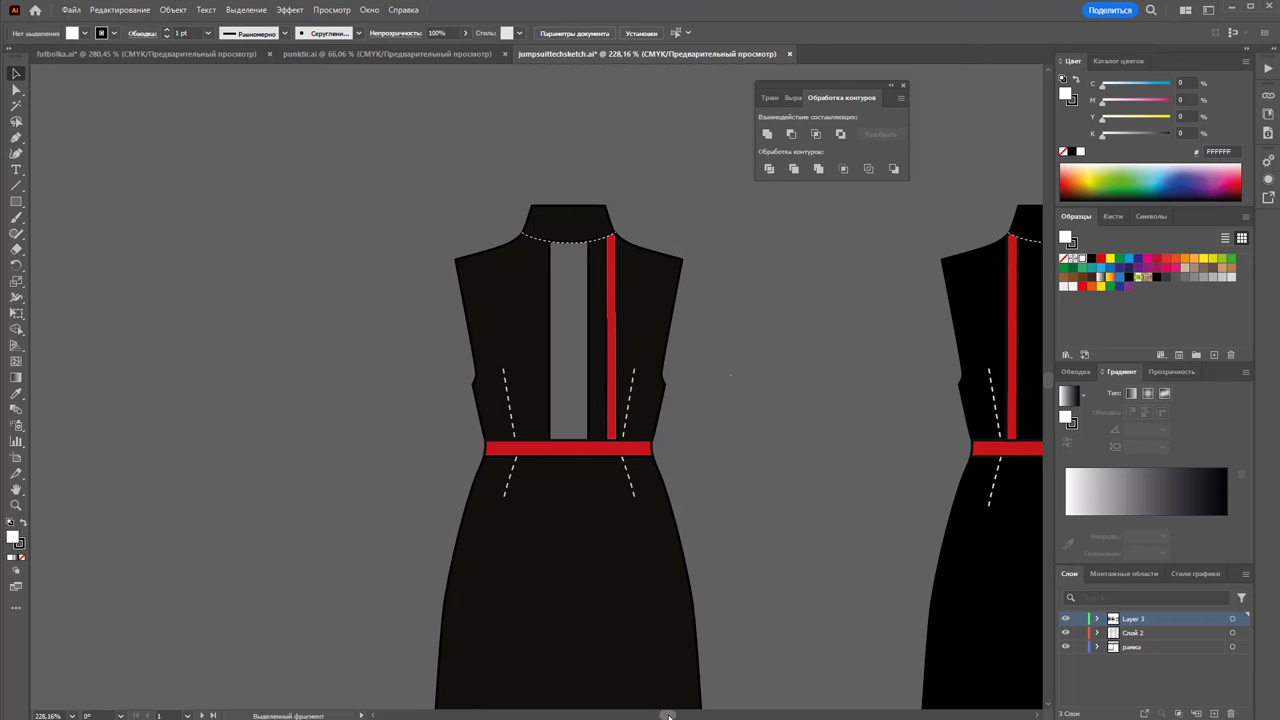
{"action": "left_click_drag", "start_coordinate": [669, 716], "coordinate": [673, 716]}
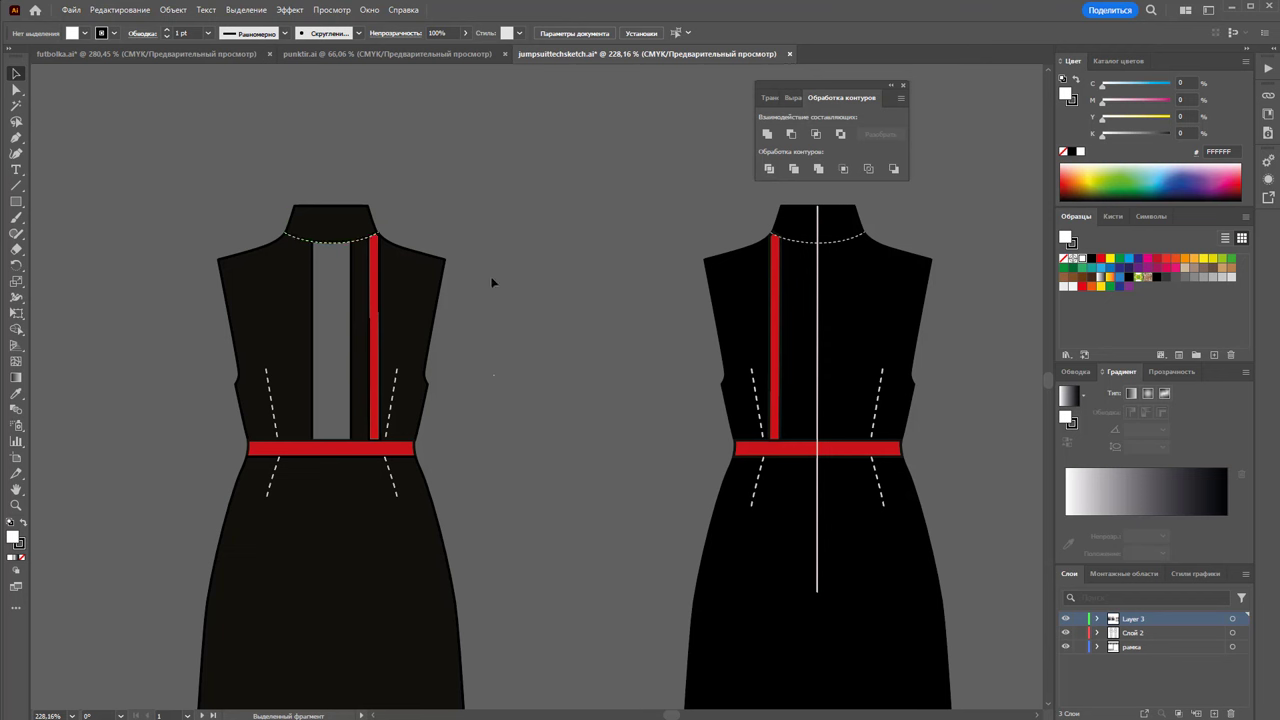
Copy the right-hand dress between the flats, stretch its belt left, and ungroup it
{"action": "left_click", "coordinate": [893, 312]}
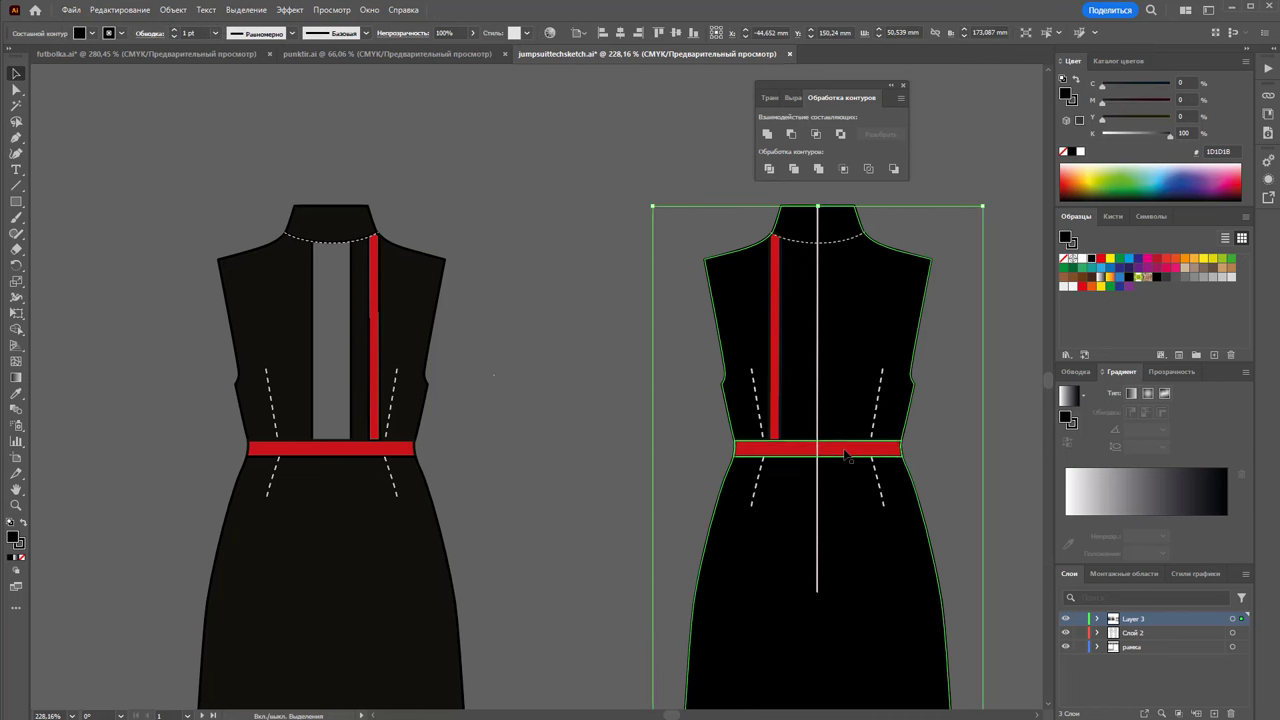
{"action": "left_click_drag", "start_coordinate": [888, 322], "coordinate": [672, 400]}
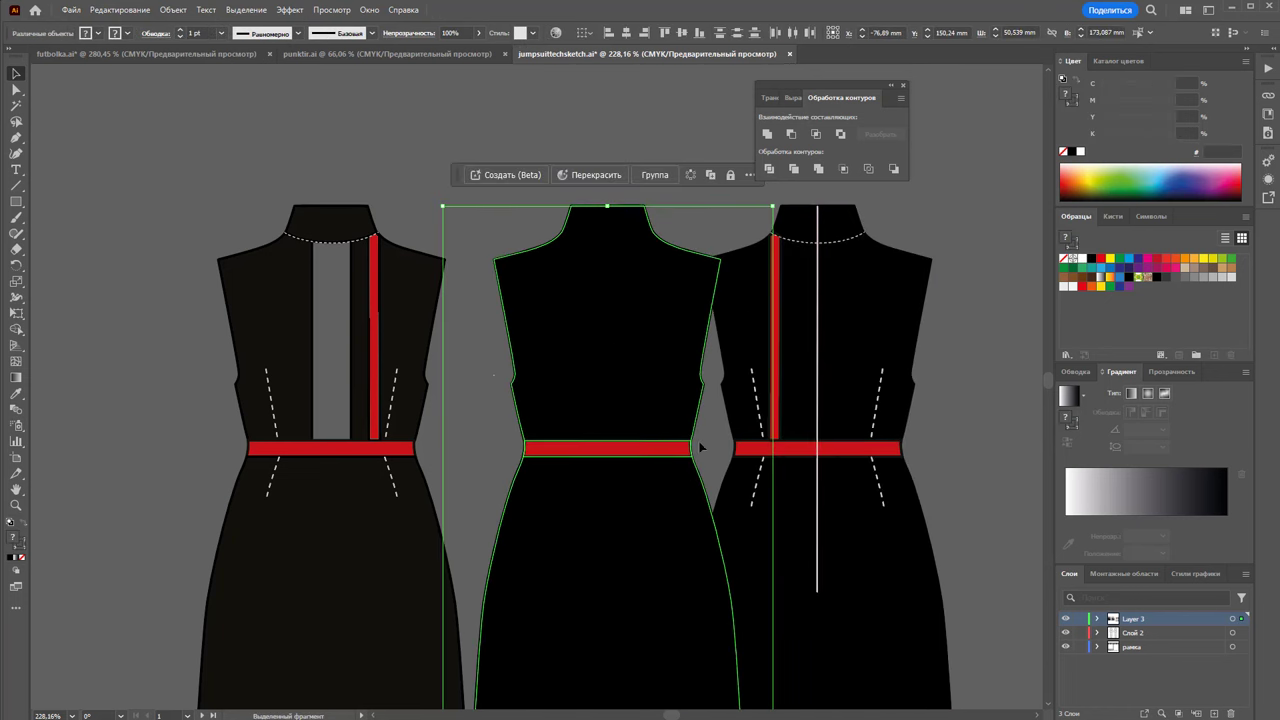
{"action": "left_click", "coordinate": [700, 440]}
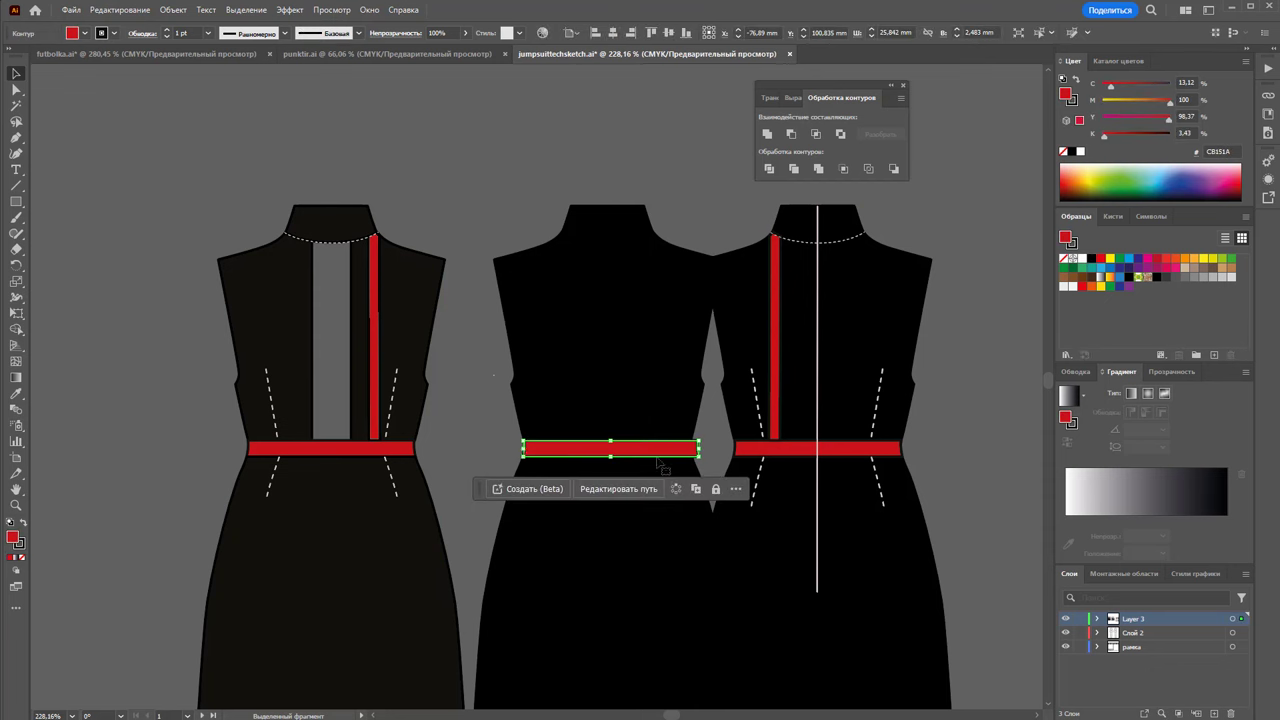
{"action": "left_click_drag", "start_coordinate": [524, 447], "coordinate": [514, 447]}
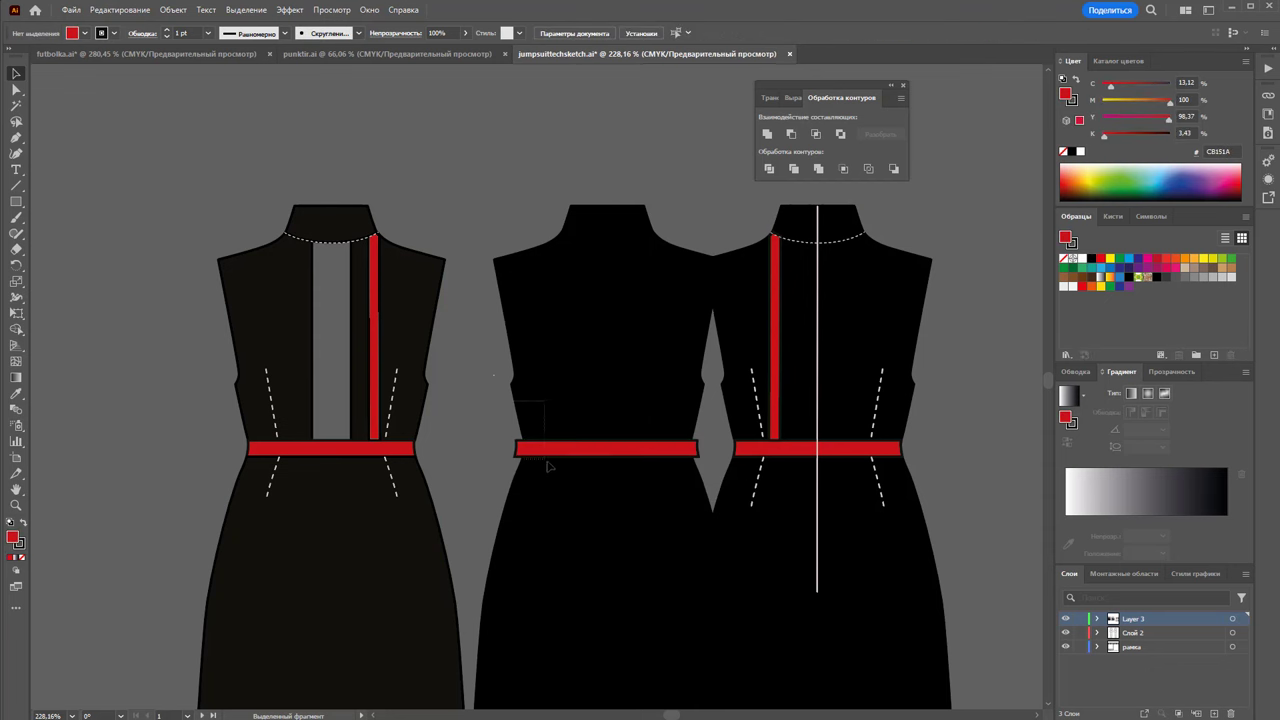
{"action": "left_click", "coordinate": [548, 466]}
{"action": "right_click", "coordinate": [583, 388]}
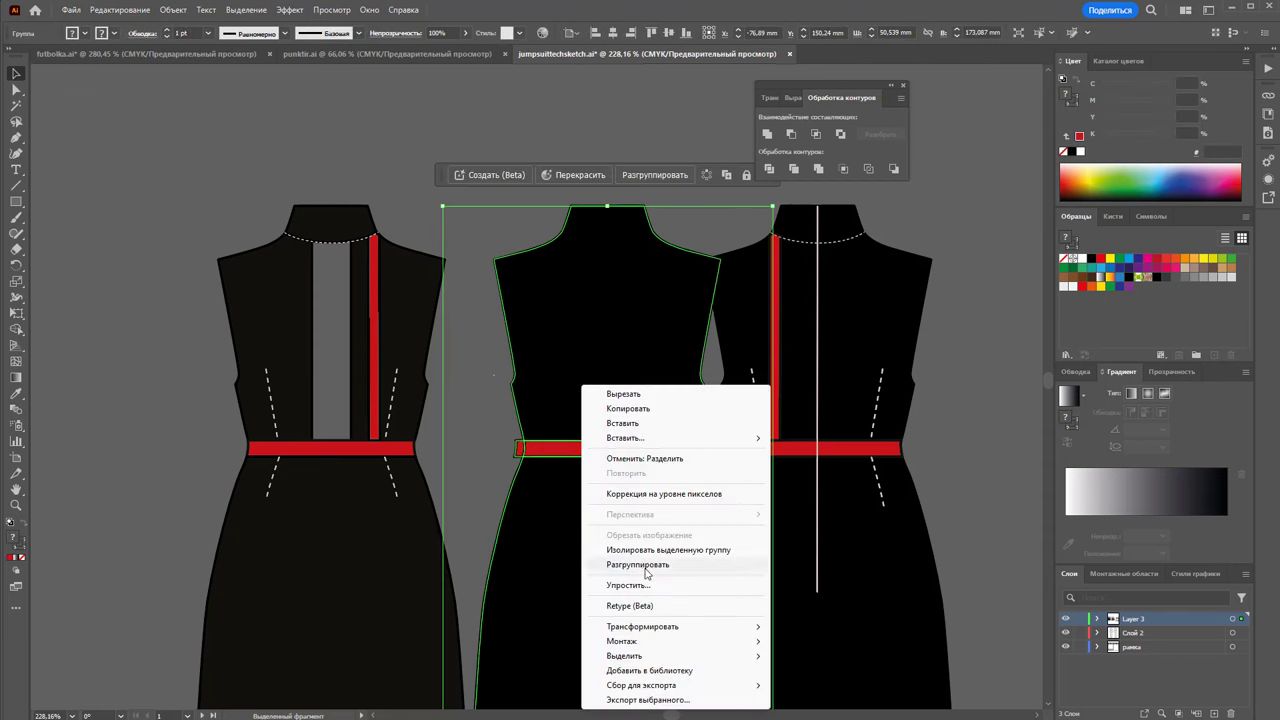
{"action": "left_click", "coordinate": [640, 565]}
Delete the copy's skirt and belt, then move its black bodice onto the left dress
{"action": "left_click", "coordinate": [717, 467]}
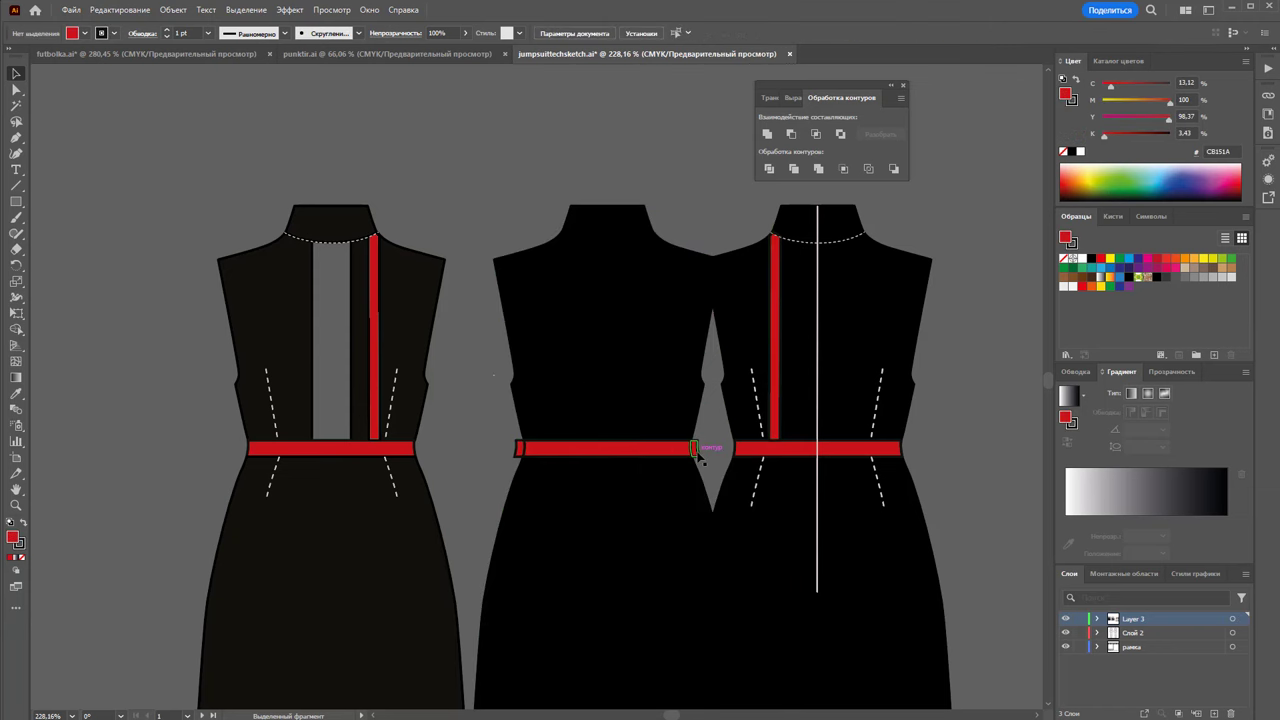
{"action": "left_click", "coordinate": [697, 452]}
{"action": "left_click", "coordinate": [556, 511]}
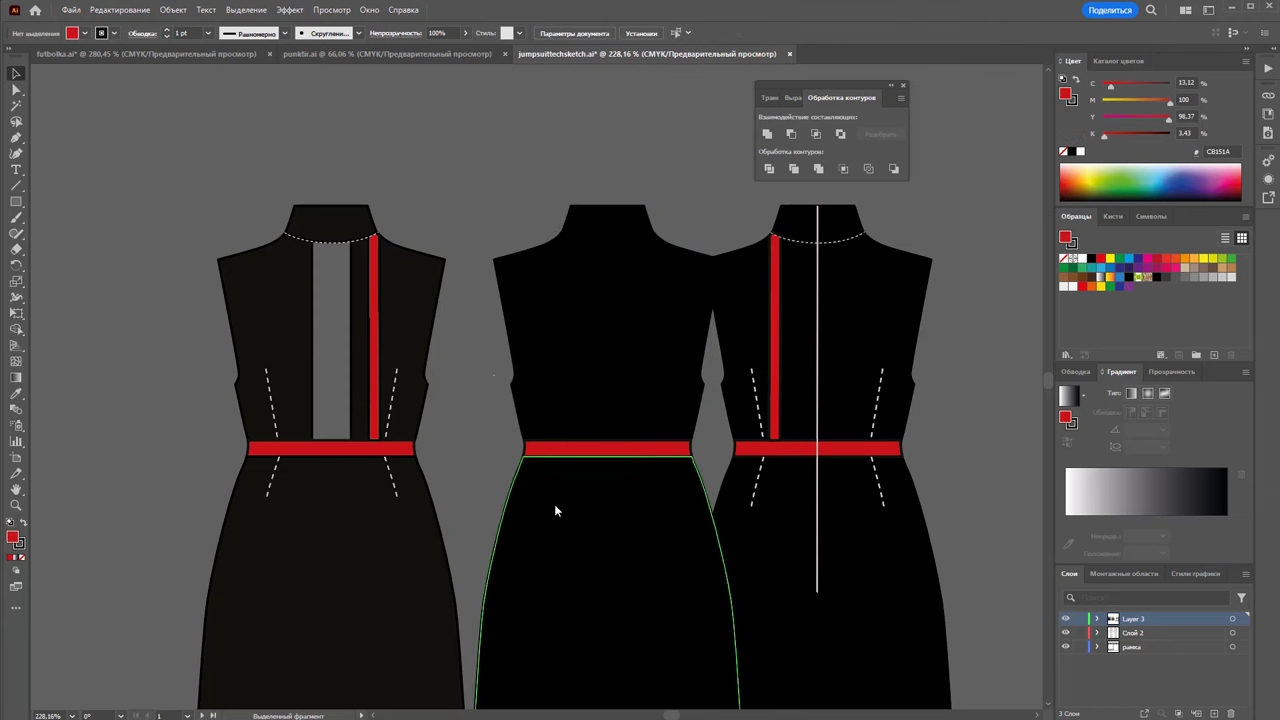
{"action": "key", "text": "Delete"}
{"action": "left_click", "coordinate": [566, 451]}
{"action": "key", "text": "Delete"}
{"action": "left_click_drag", "start_coordinate": [634, 394], "coordinate": [356, 400]}
Send the moved bodice to the back and fill the centre panel with K90 grey
{"action": "right_click", "coordinate": [346, 320]}
{"action": "mouse_move", "coordinate": [386, 653]}
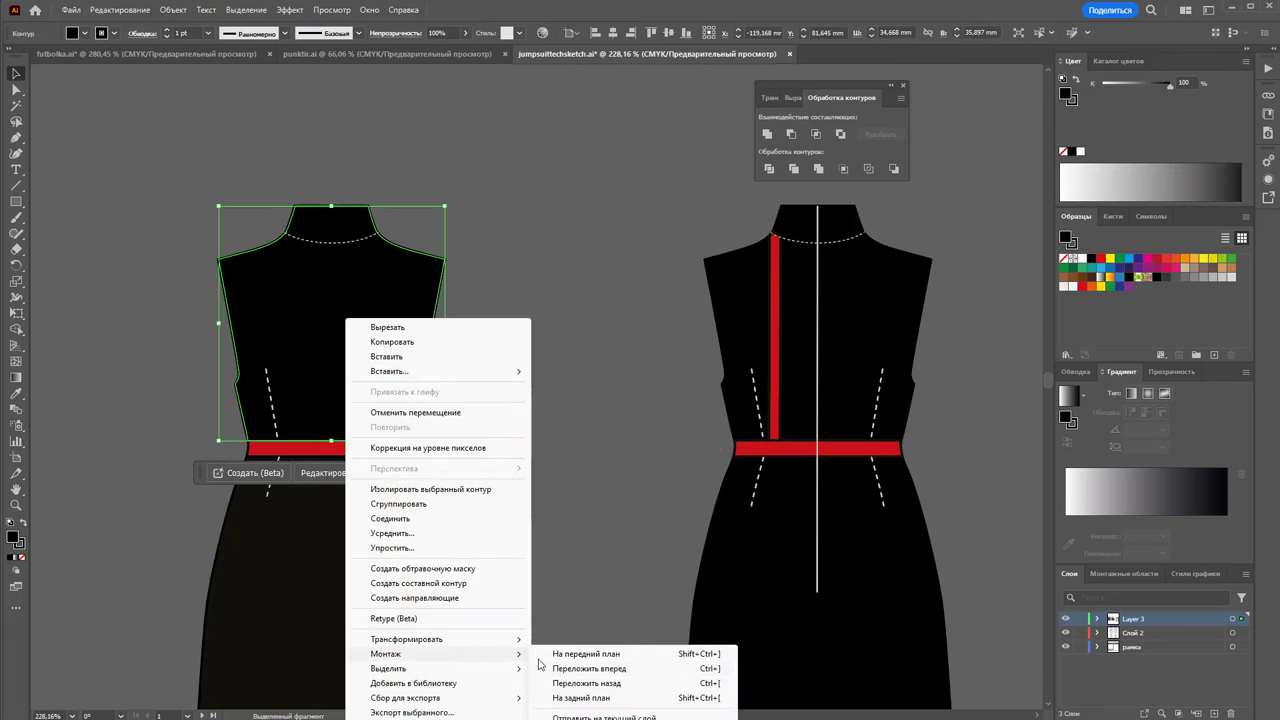
{"action": "left_click", "coordinate": [580, 697]}
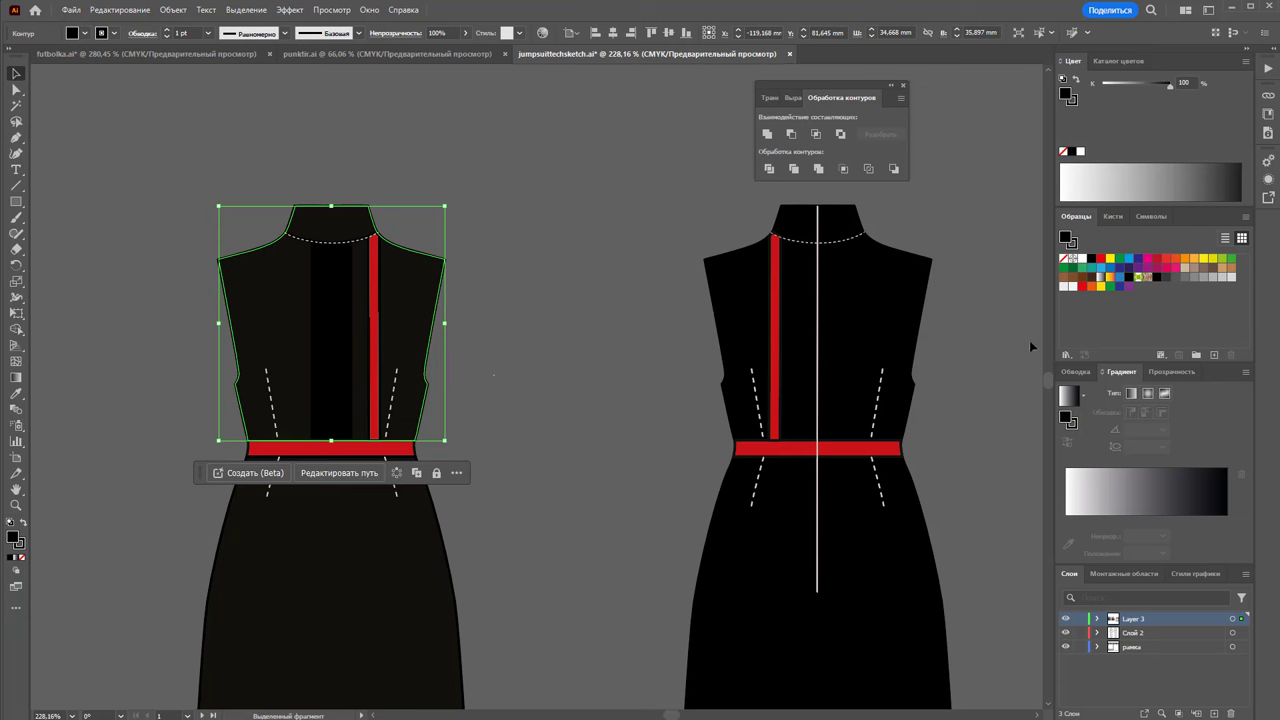
{"action": "left_click", "coordinate": [1187, 277]}
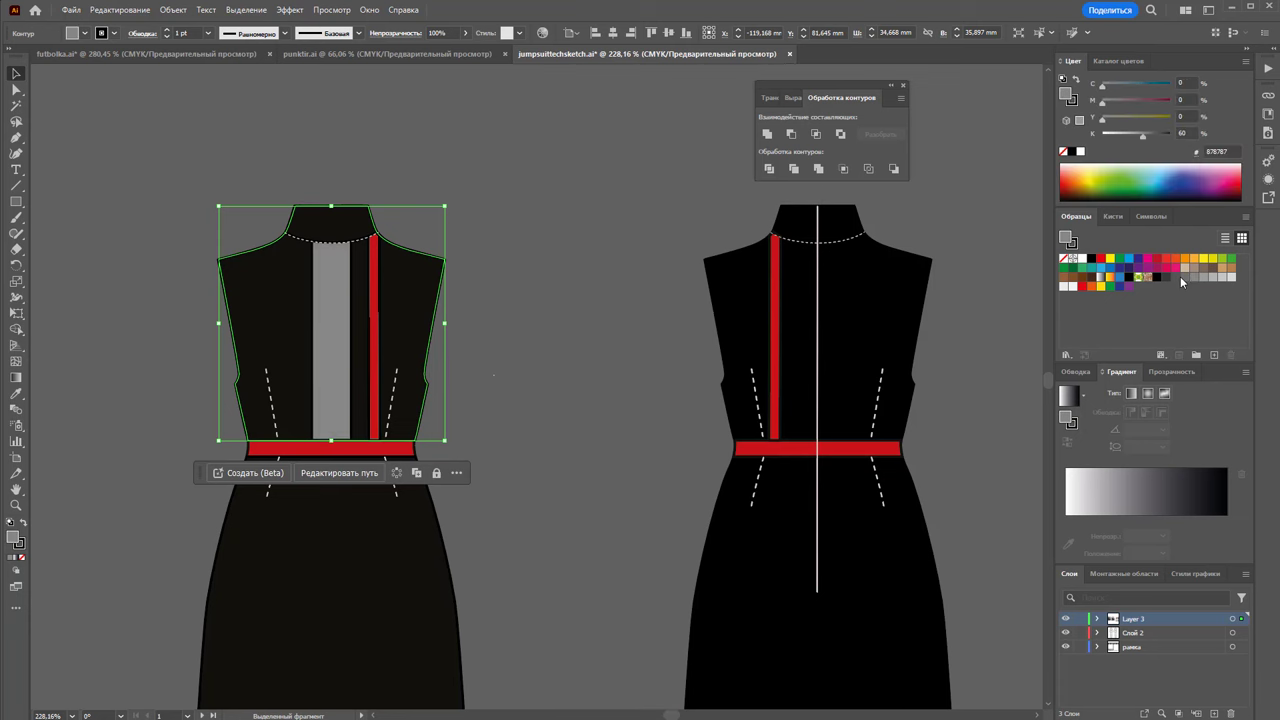
{"action": "left_click", "coordinate": [1175, 278]}
{"action": "left_click", "coordinate": [1166, 278]}
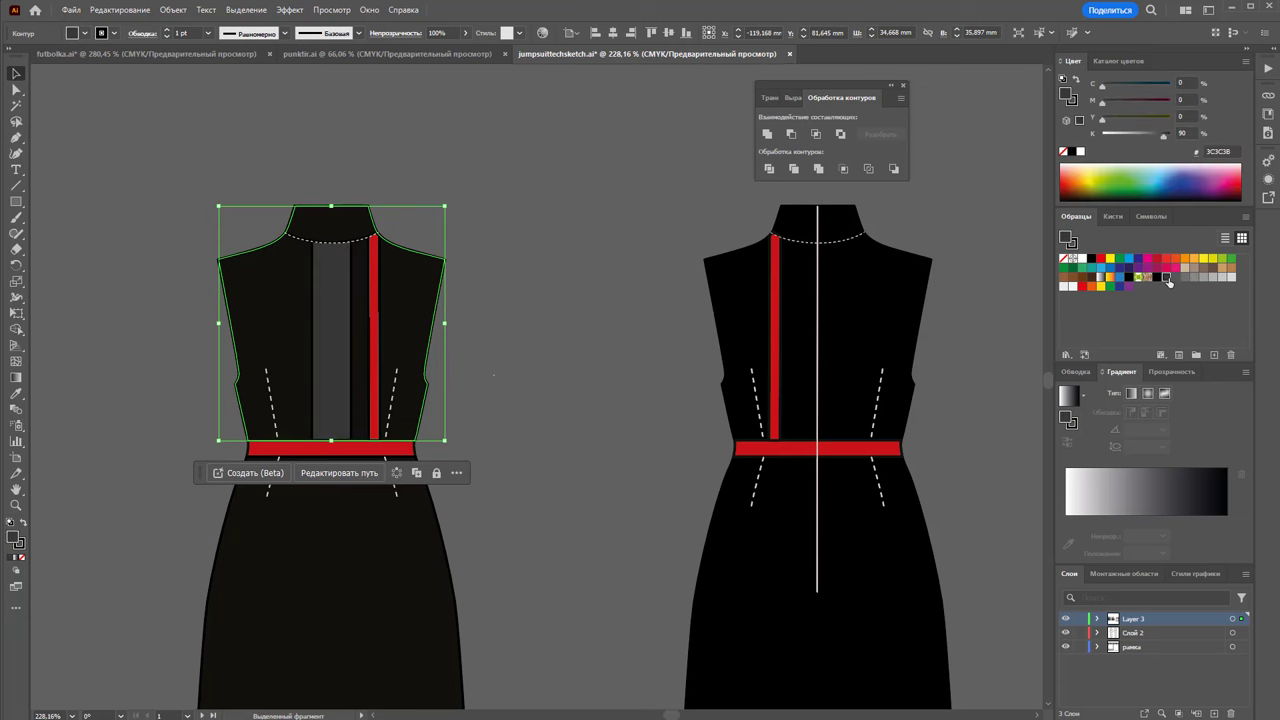
Fill the left dress and its collar with the black swatch
{"action": "left_click", "coordinate": [481, 282]}
{"action": "left_click", "coordinate": [385, 330]}
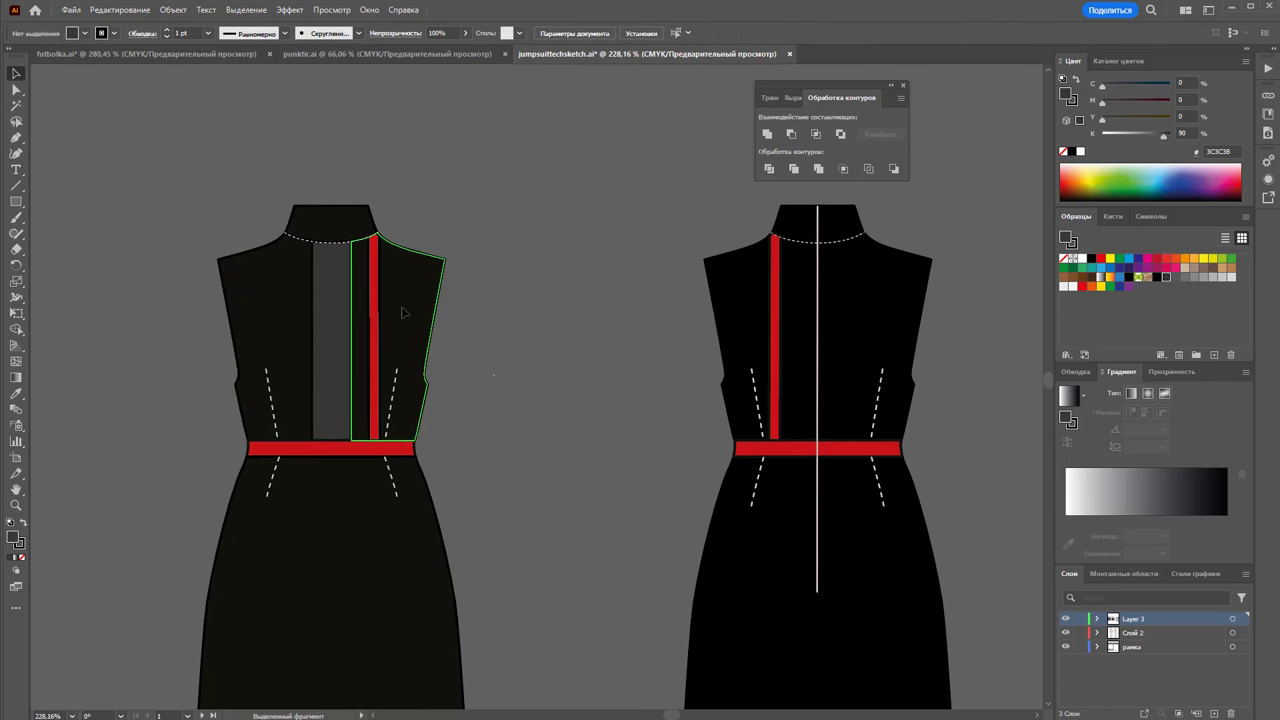
{"action": "left_click", "coordinate": [276, 304]}
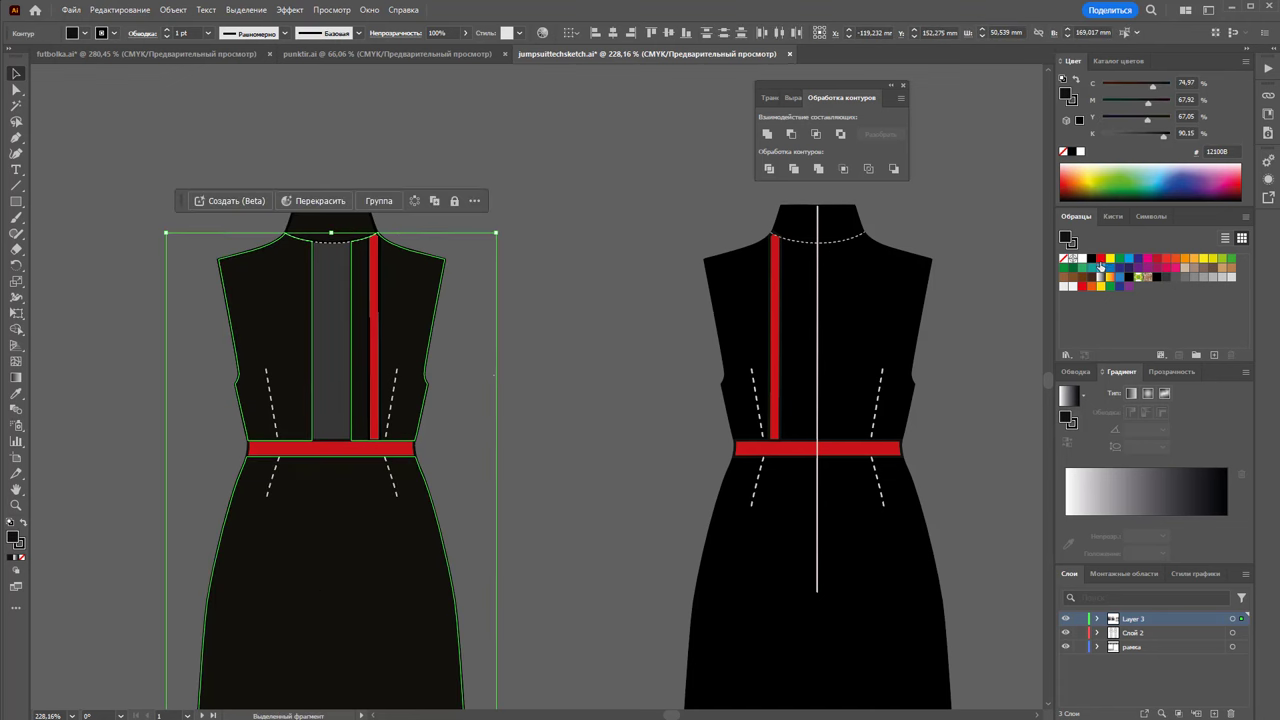
{"action": "left_click", "coordinate": [1092, 258]}
{"action": "left_click", "coordinate": [609, 265]}
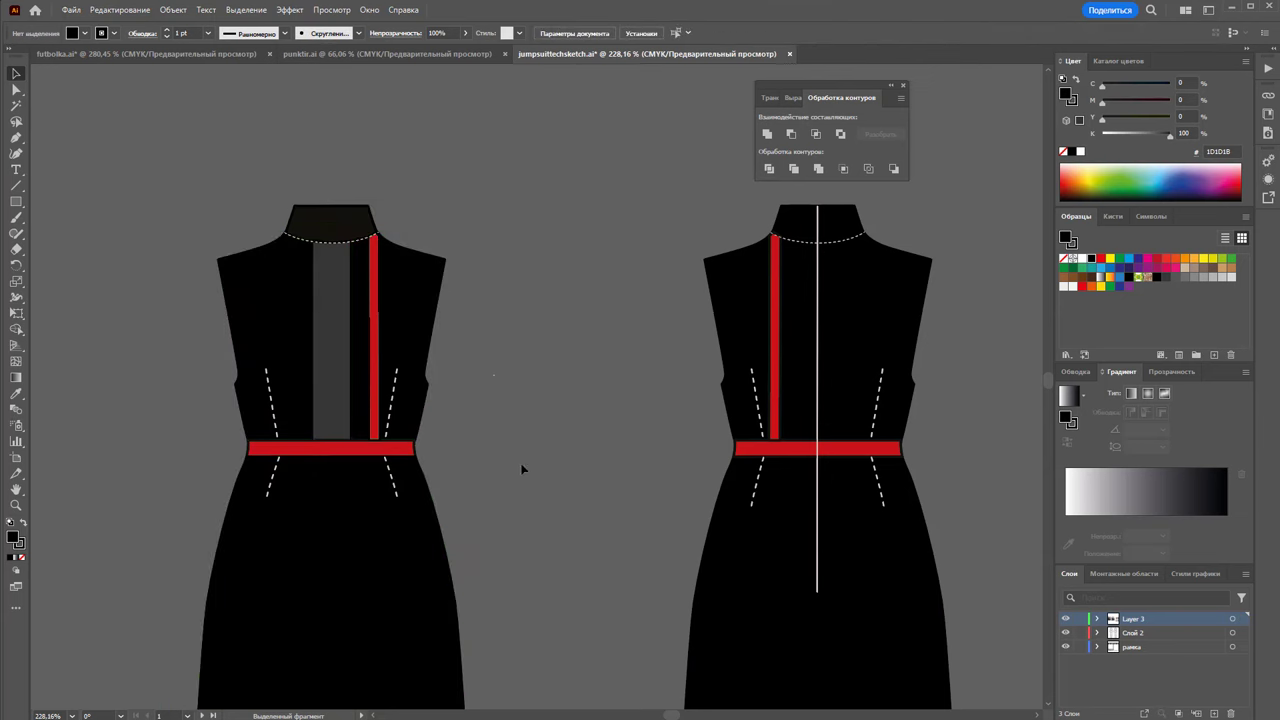
{"action": "left_click", "coordinate": [357, 222]}
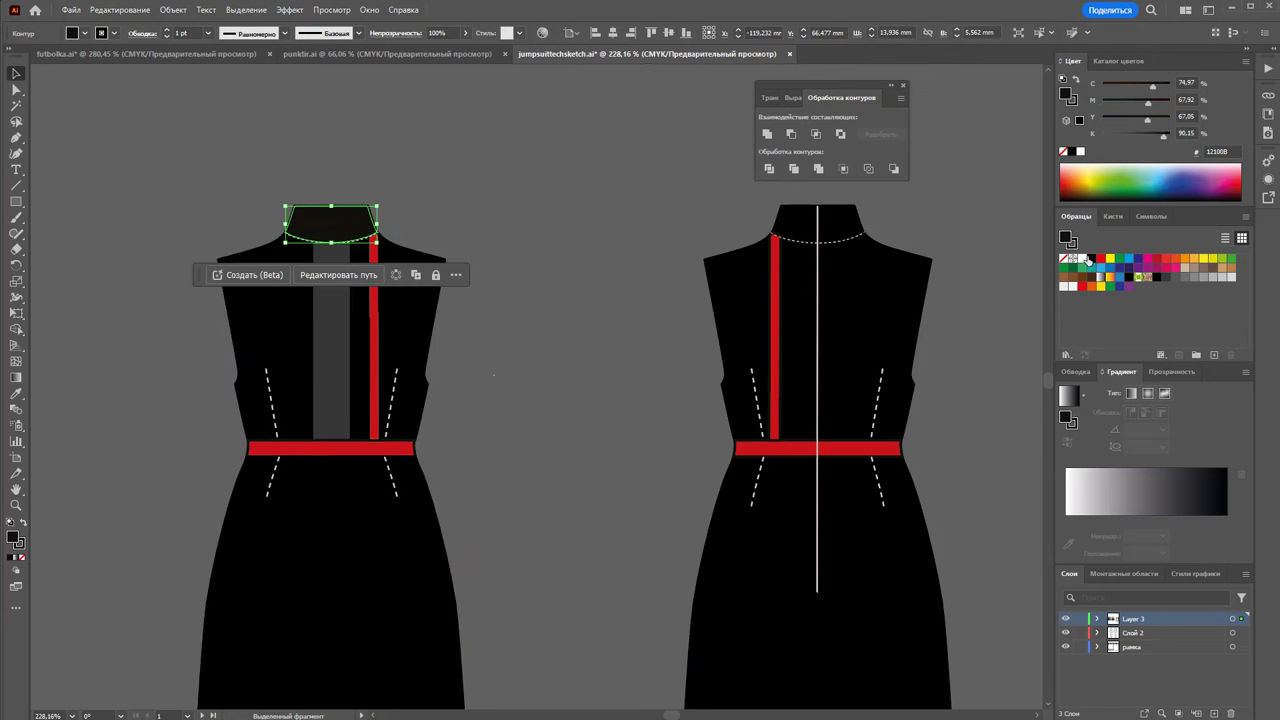
{"action": "left_click", "coordinate": [1091, 258]}
{"action": "left_click", "coordinate": [626, 319]}
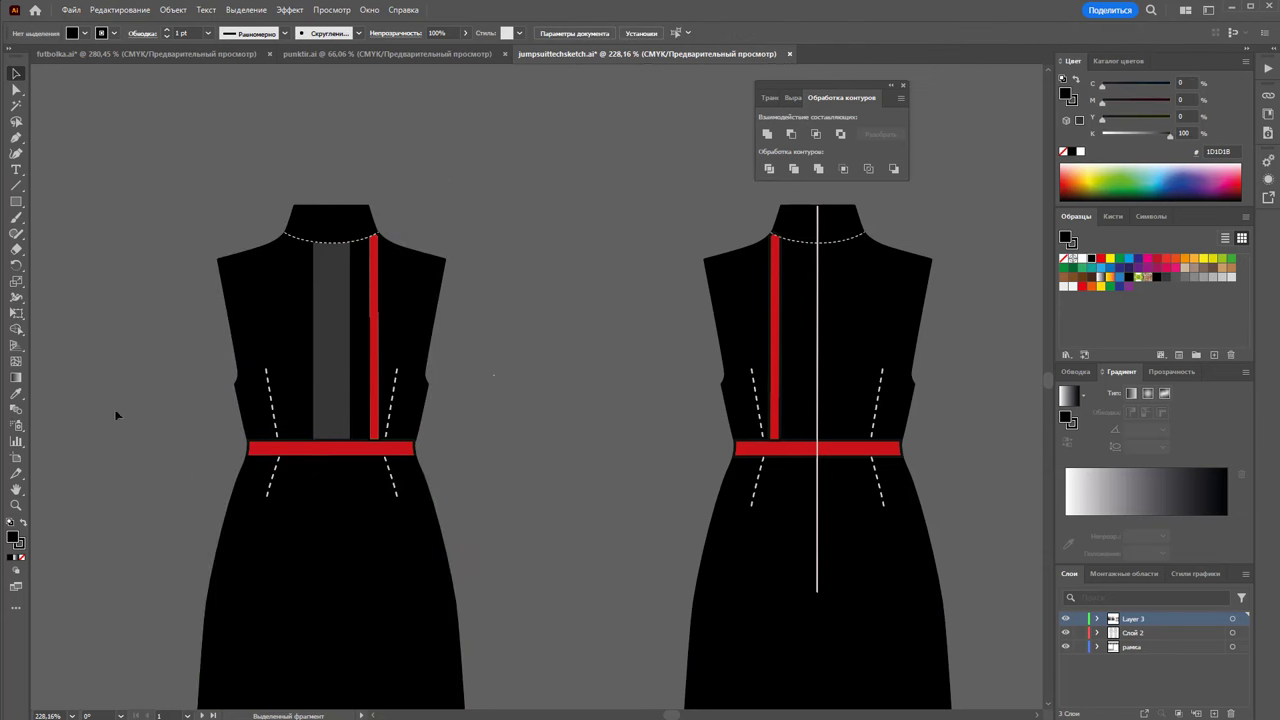
Trace a closed Pen shape over the left side of the grey placket
{"action": "left_click", "coordinate": [16, 138]}
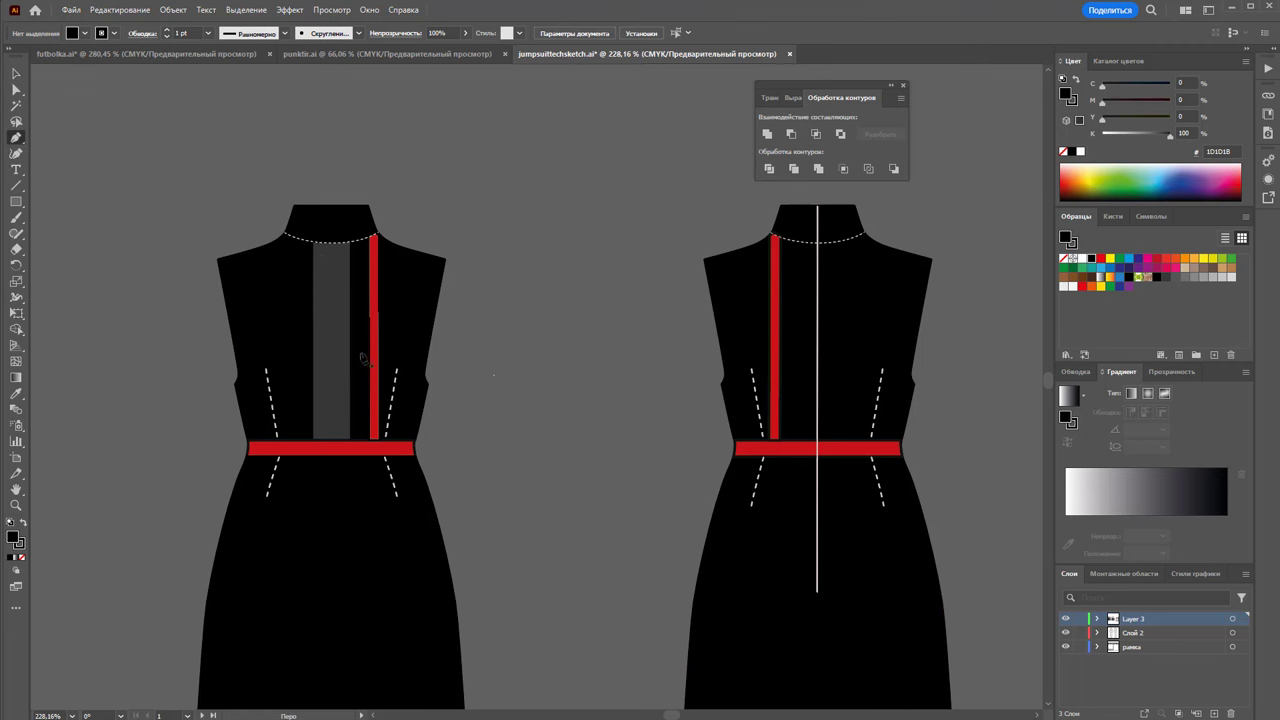
{"action": "left_click", "coordinate": [322, 248]}
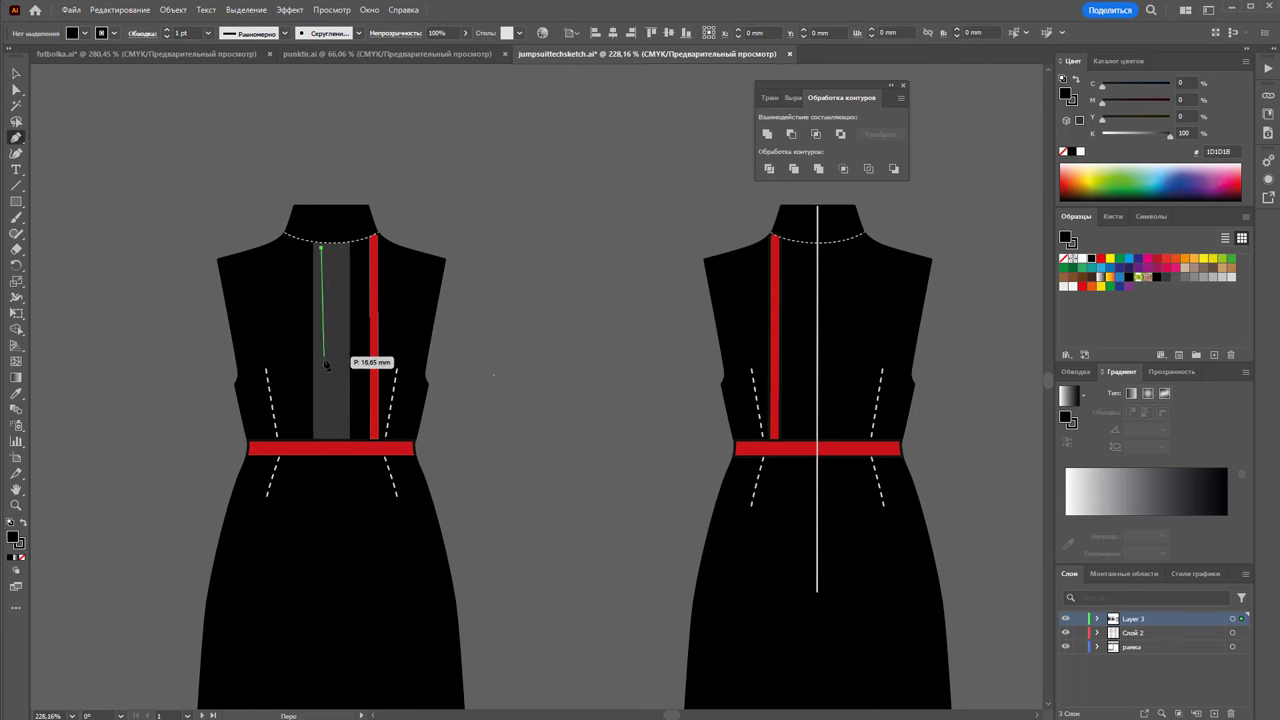
{"action": "left_click_drag", "start_coordinate": [332, 425], "coordinate": [343, 441]}
{"action": "left_click", "coordinate": [311, 437]}
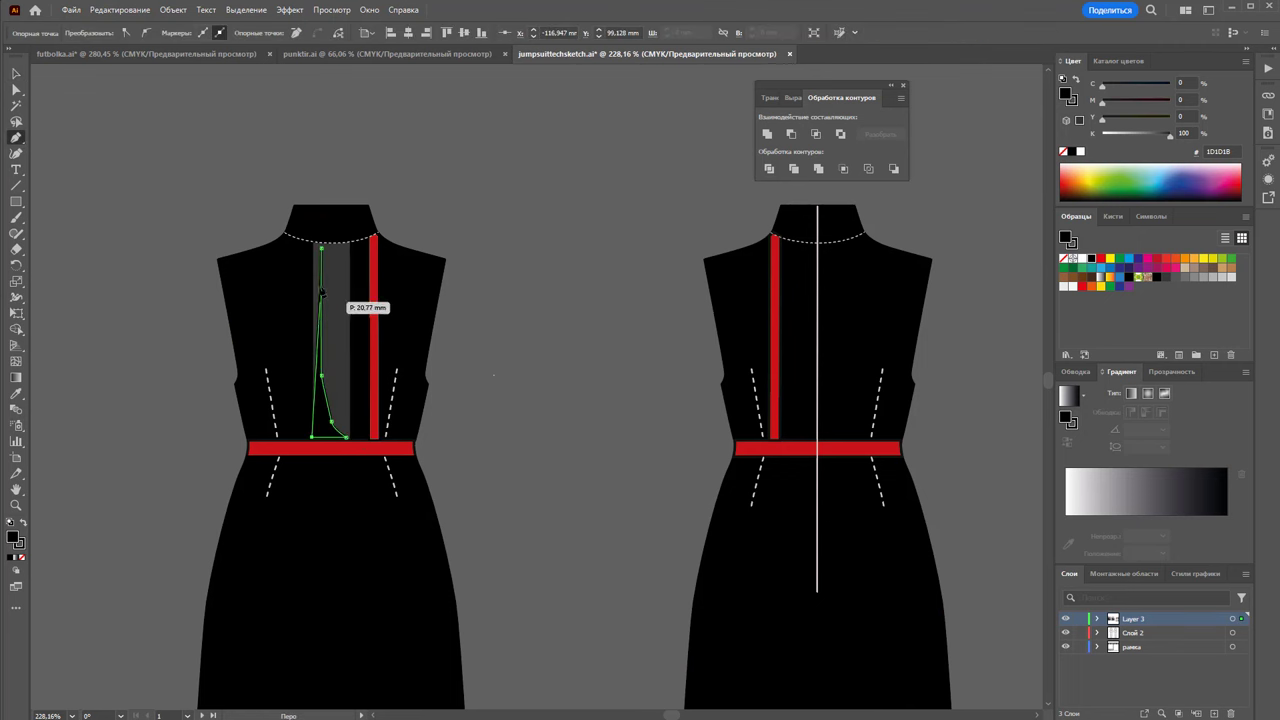
{"action": "left_click", "coordinate": [311, 242]}
{"action": "left_click", "coordinate": [323, 250]}
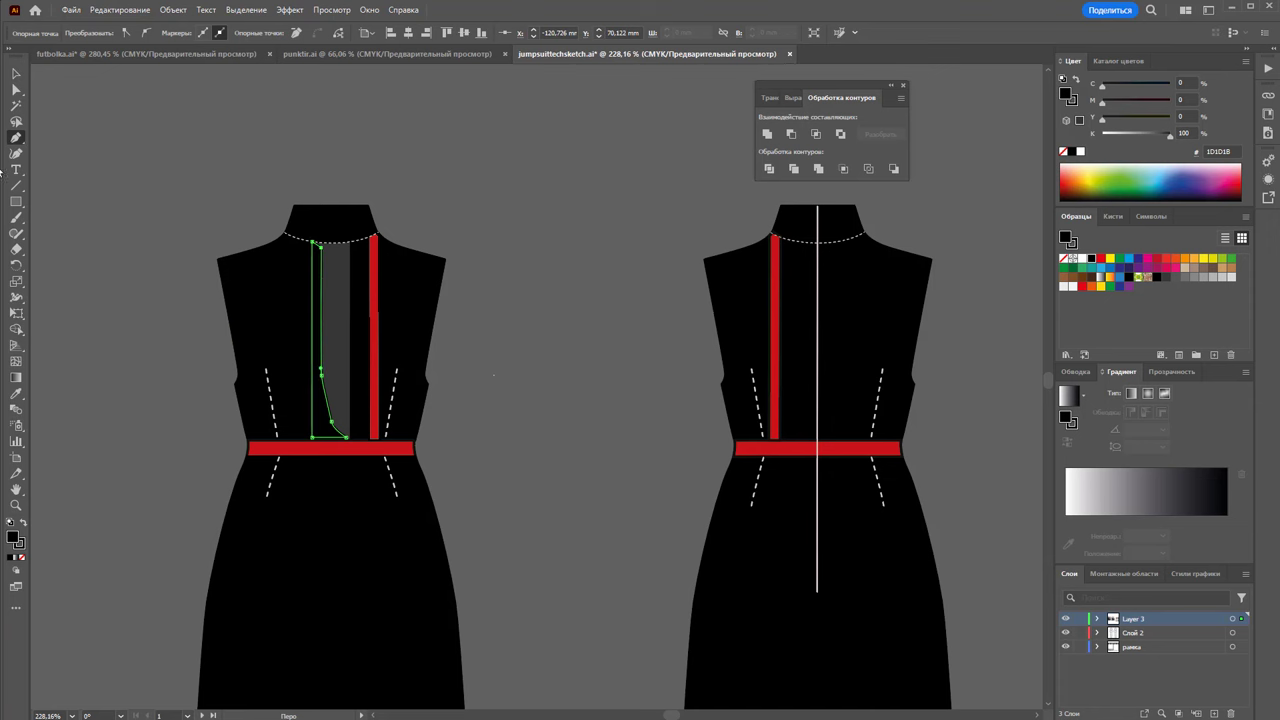
Give the placket shape no stroke and about 9% opacity
{"action": "left_click", "coordinate": [14, 74]}
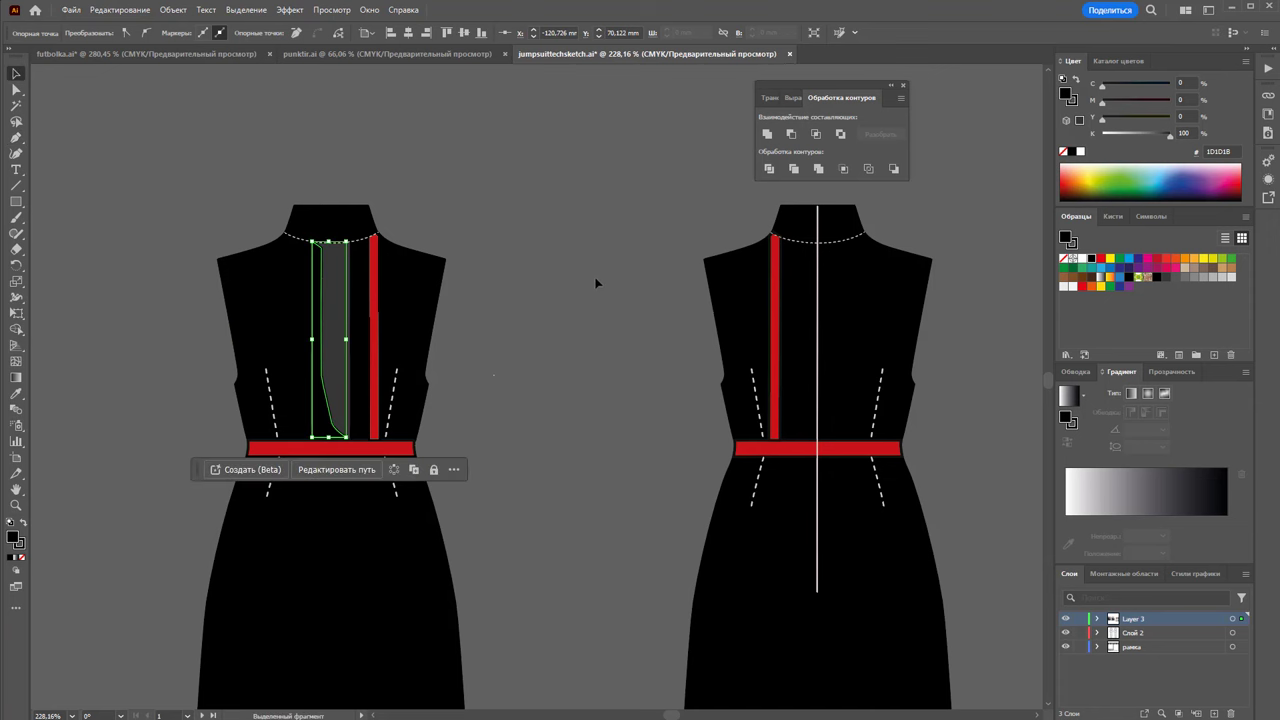
{"action": "left_click", "coordinate": [22, 557]}
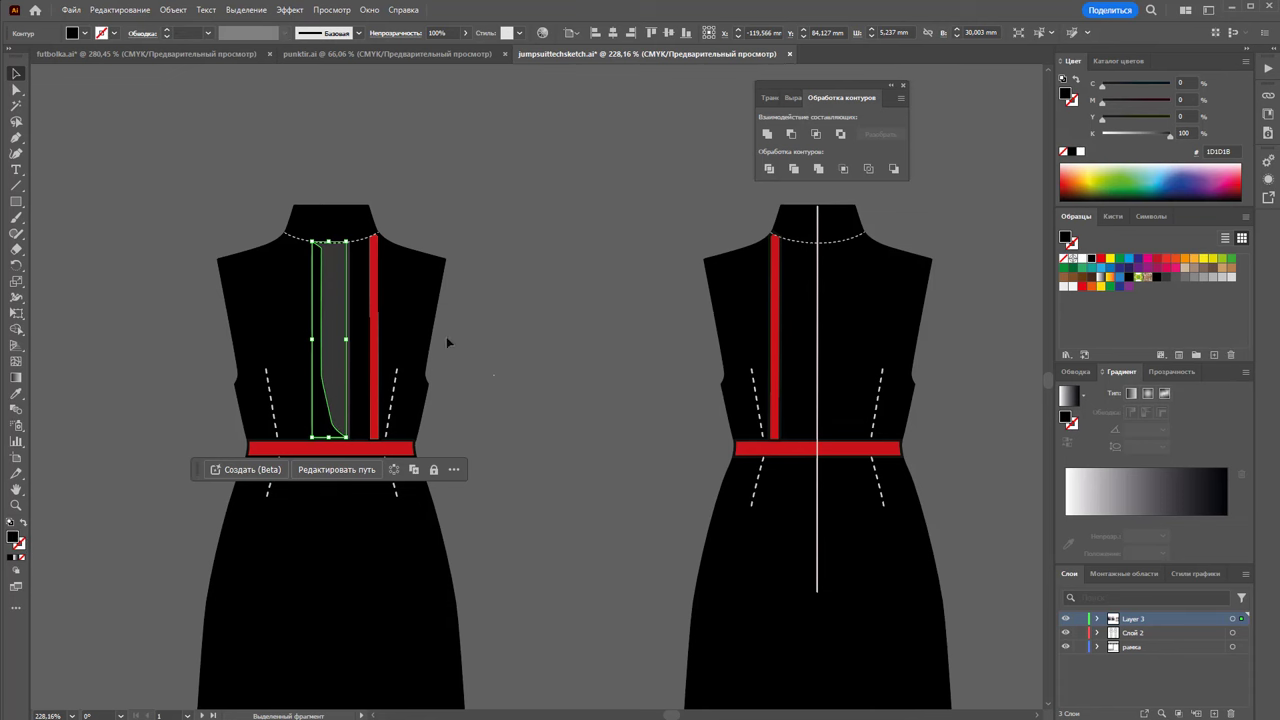
{"action": "left_click", "coordinate": [465, 33]}
{"action": "left_click_drag", "start_coordinate": [500, 52], "coordinate": [418, 52]}
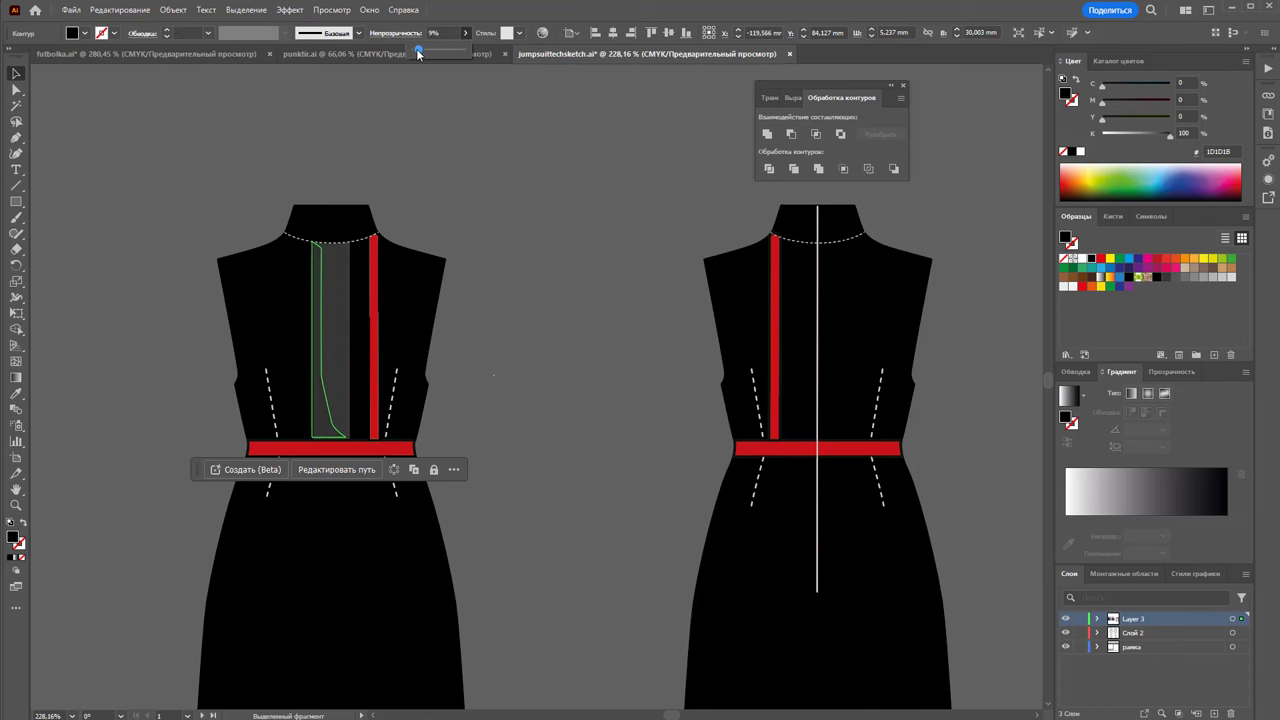
{"action": "left_click", "coordinate": [490, 280]}
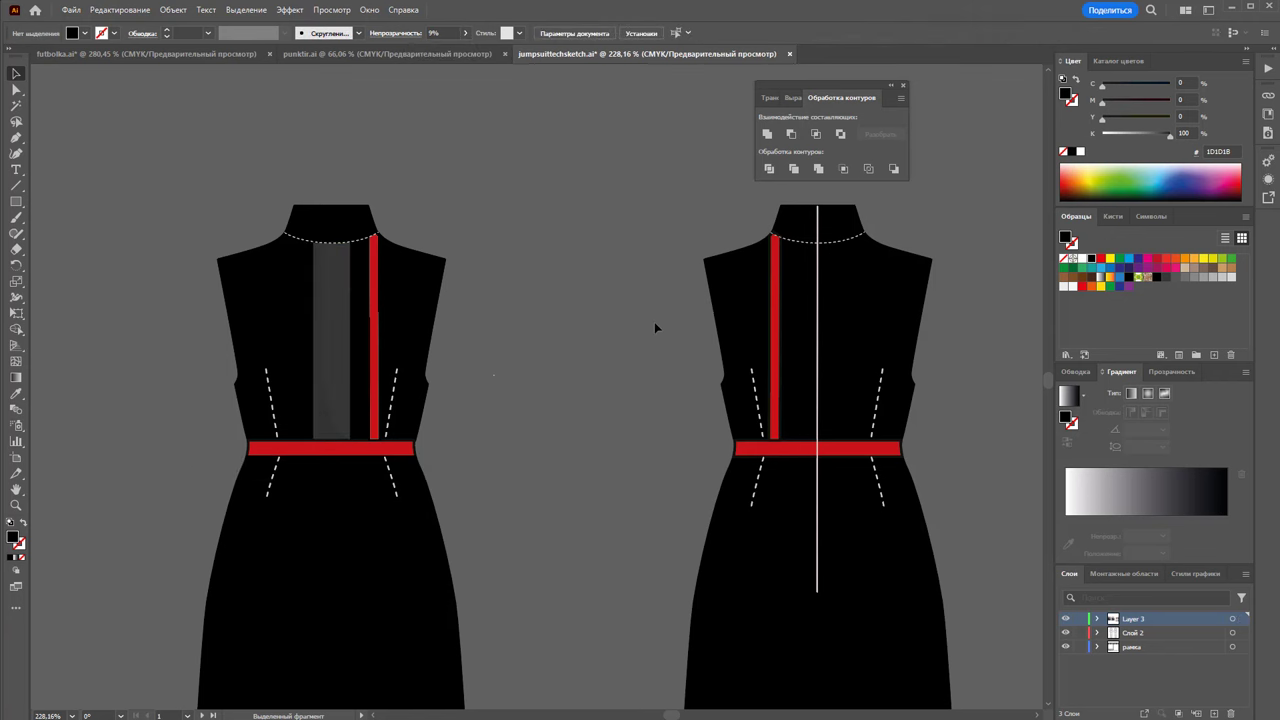
Draw a vertical line from belt to neckline down the placket centre
{"action": "left_click", "coordinate": [16, 185]}
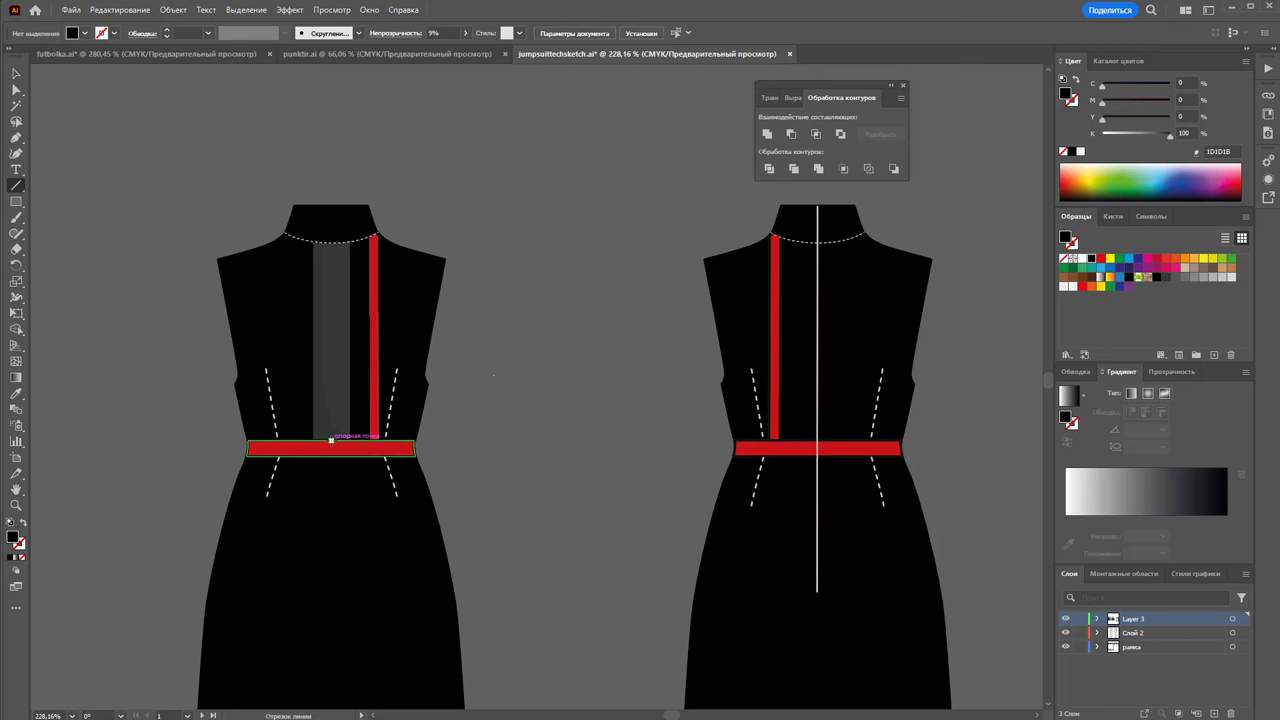
{"action": "left_click_drag", "start_coordinate": [331, 440], "coordinate": [331, 242]}
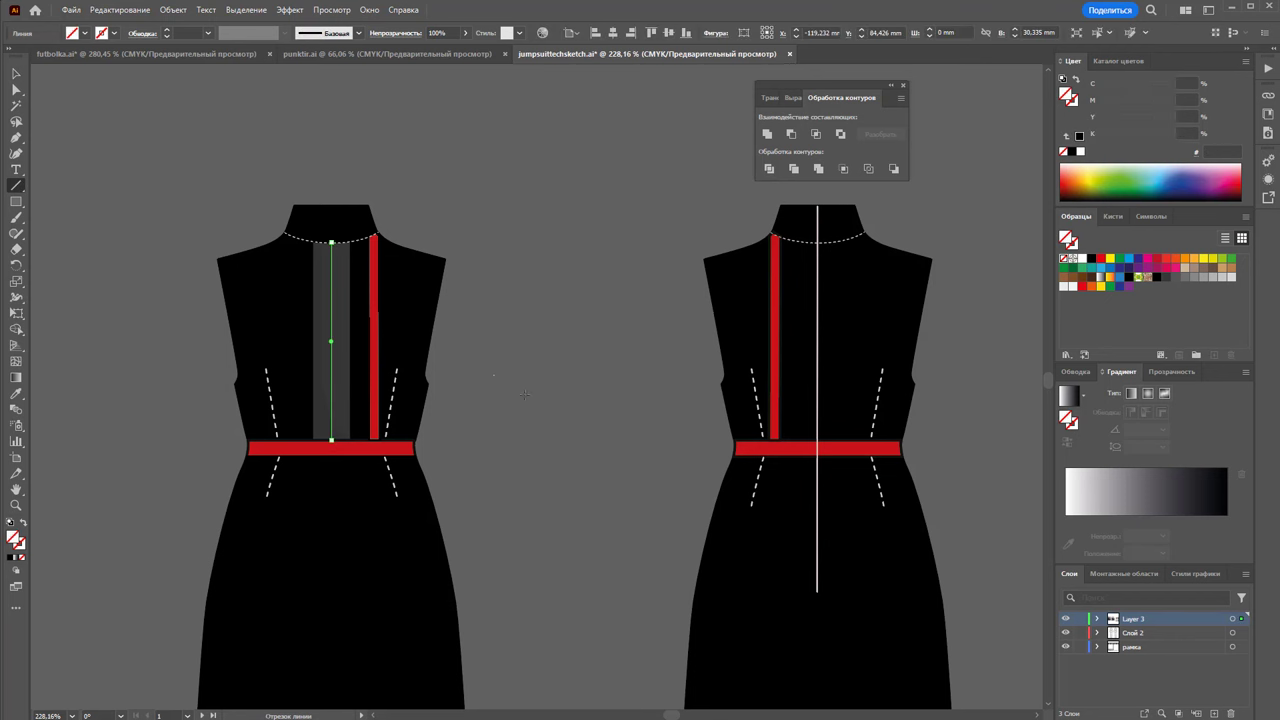
{"action": "left_click", "coordinate": [15, 70]}
{"action": "left_click", "coordinate": [494, 216]}
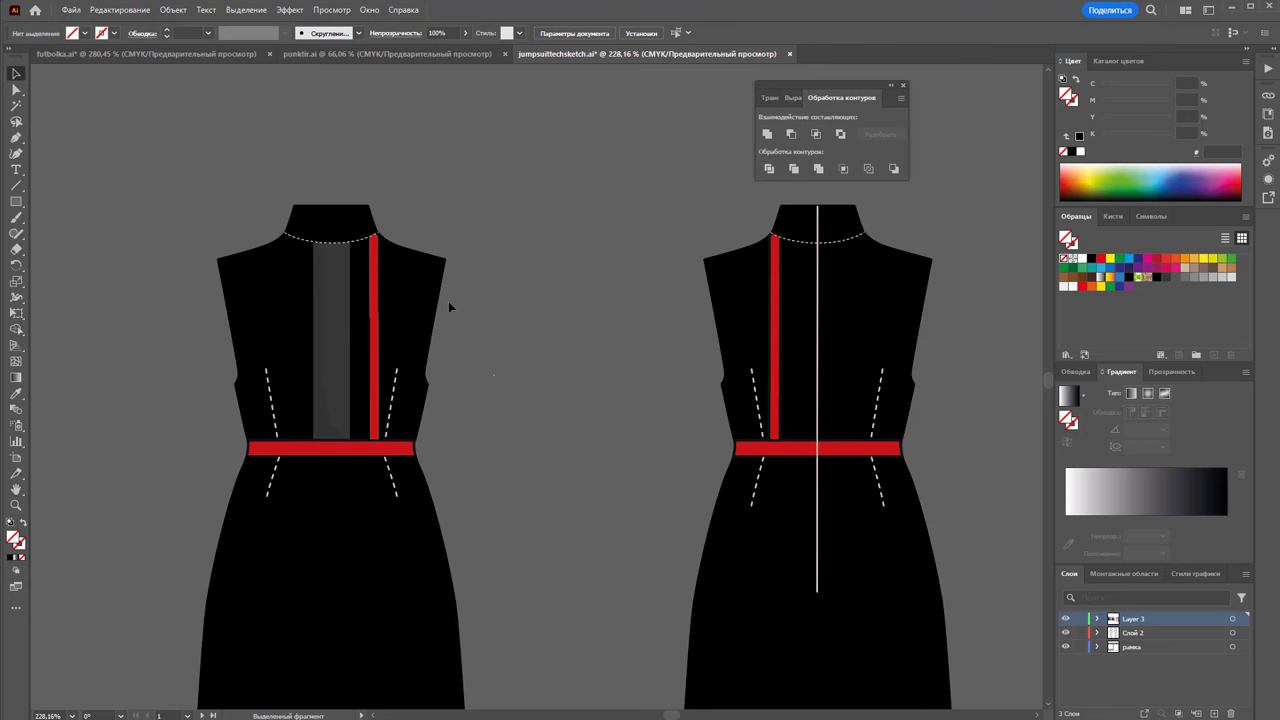
Make the placket centre line a black stroke at 0.75 pt
{"action": "left_click", "coordinate": [331, 325]}
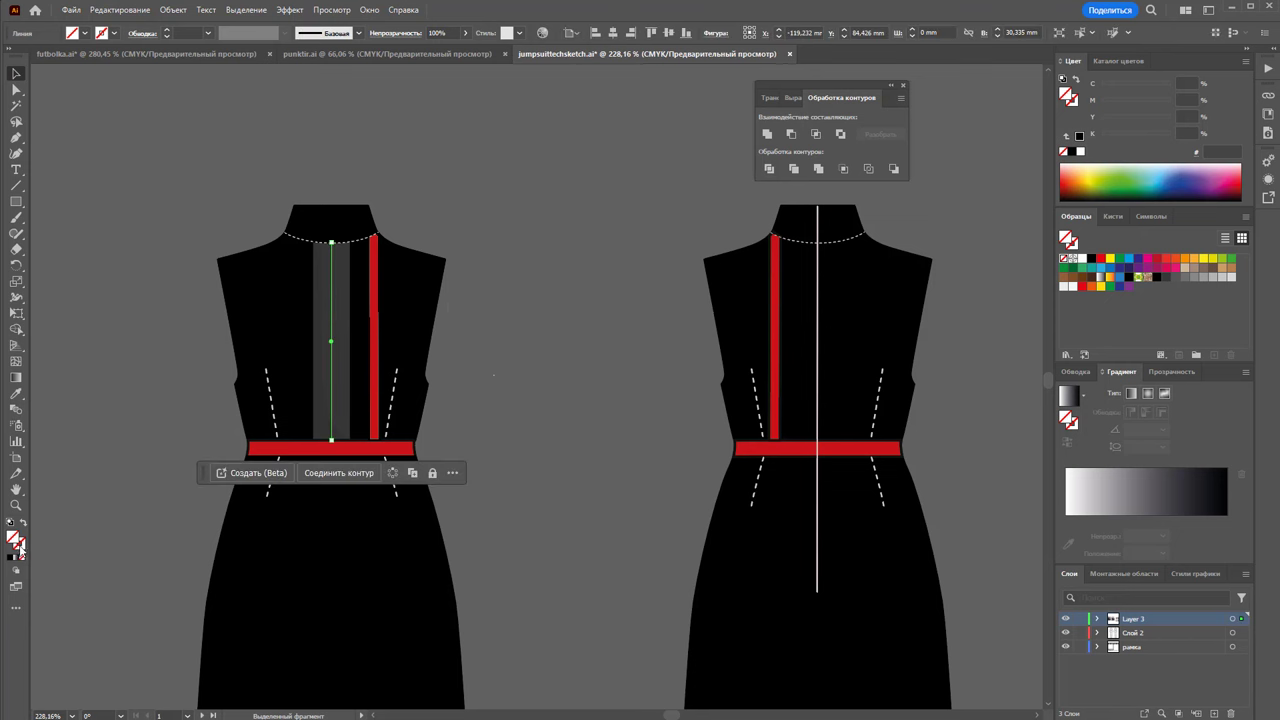
{"action": "left_click", "coordinate": [20, 545]}
{"action": "left_click", "coordinate": [1091, 259]}
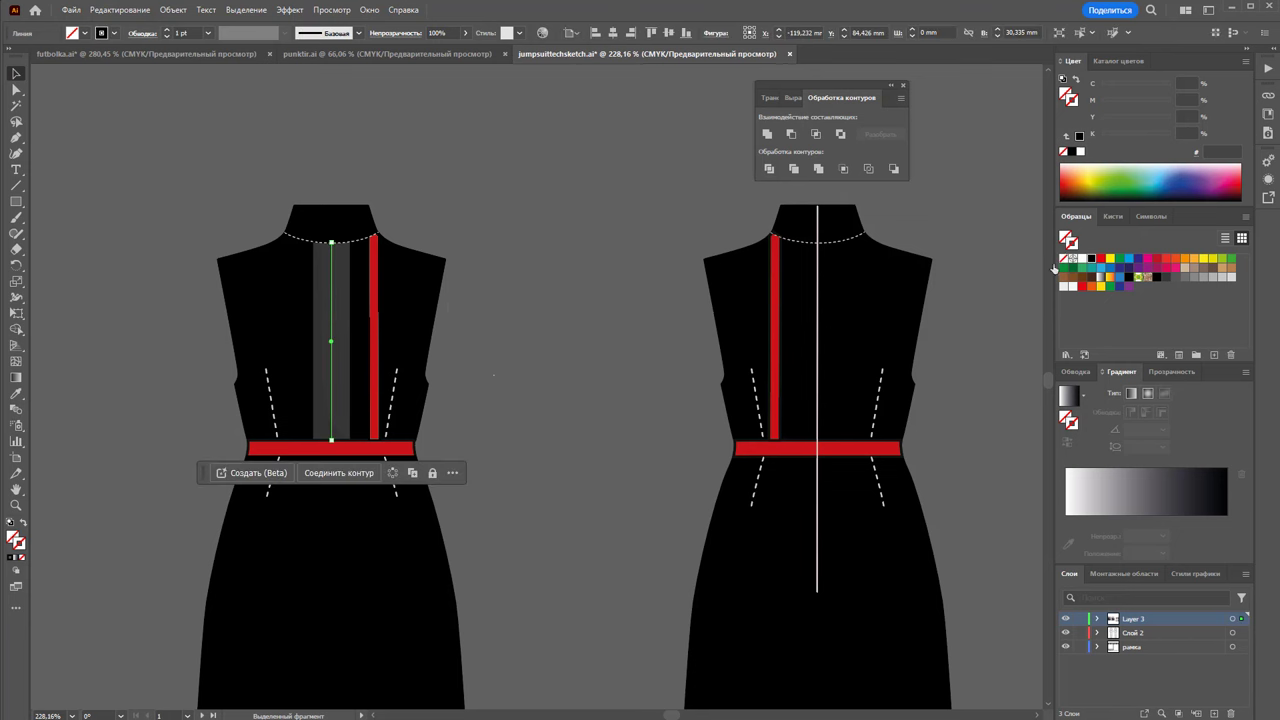
{"action": "left_click", "coordinate": [561, 241]}
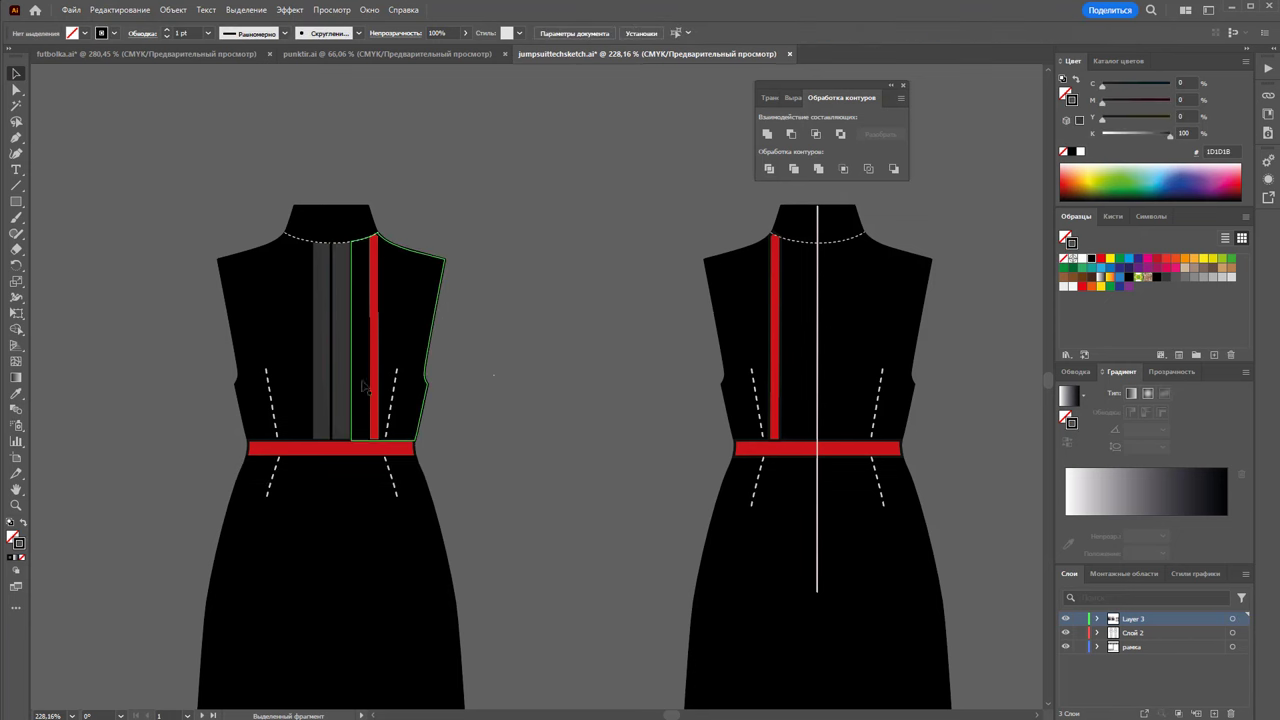
{"action": "left_click", "coordinate": [333, 320]}
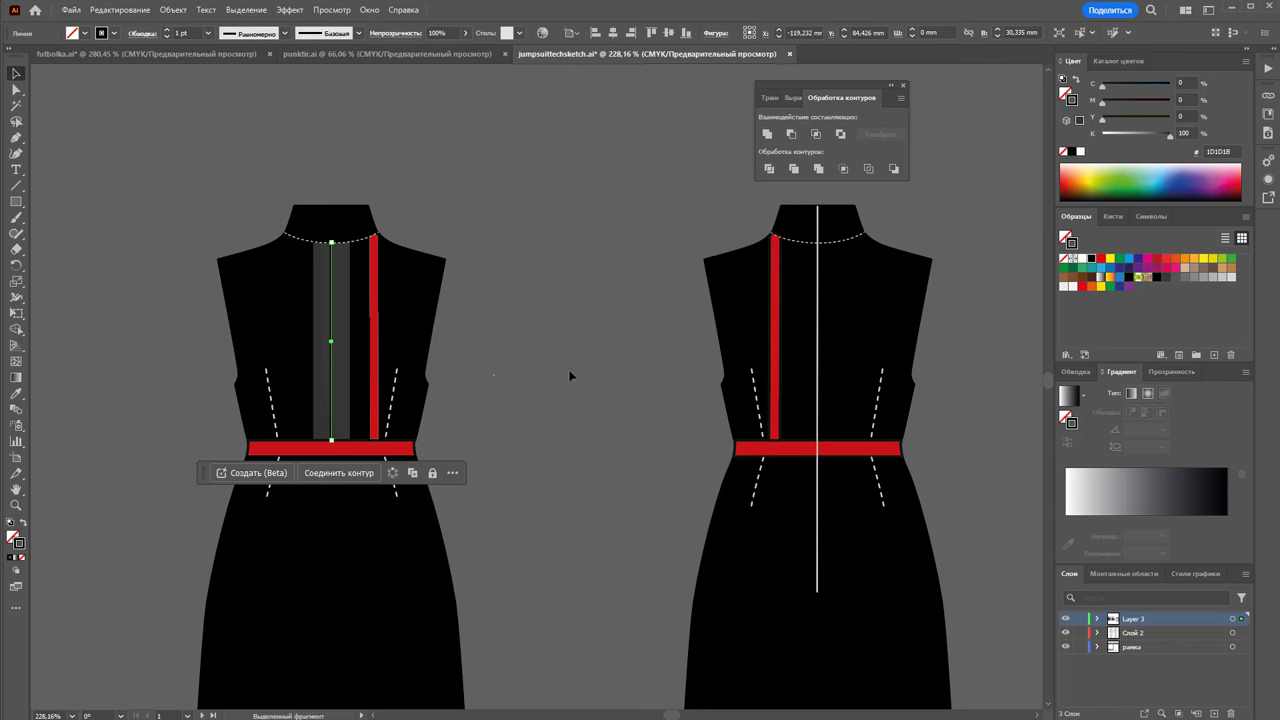
{"action": "left_click", "coordinate": [209, 33]}
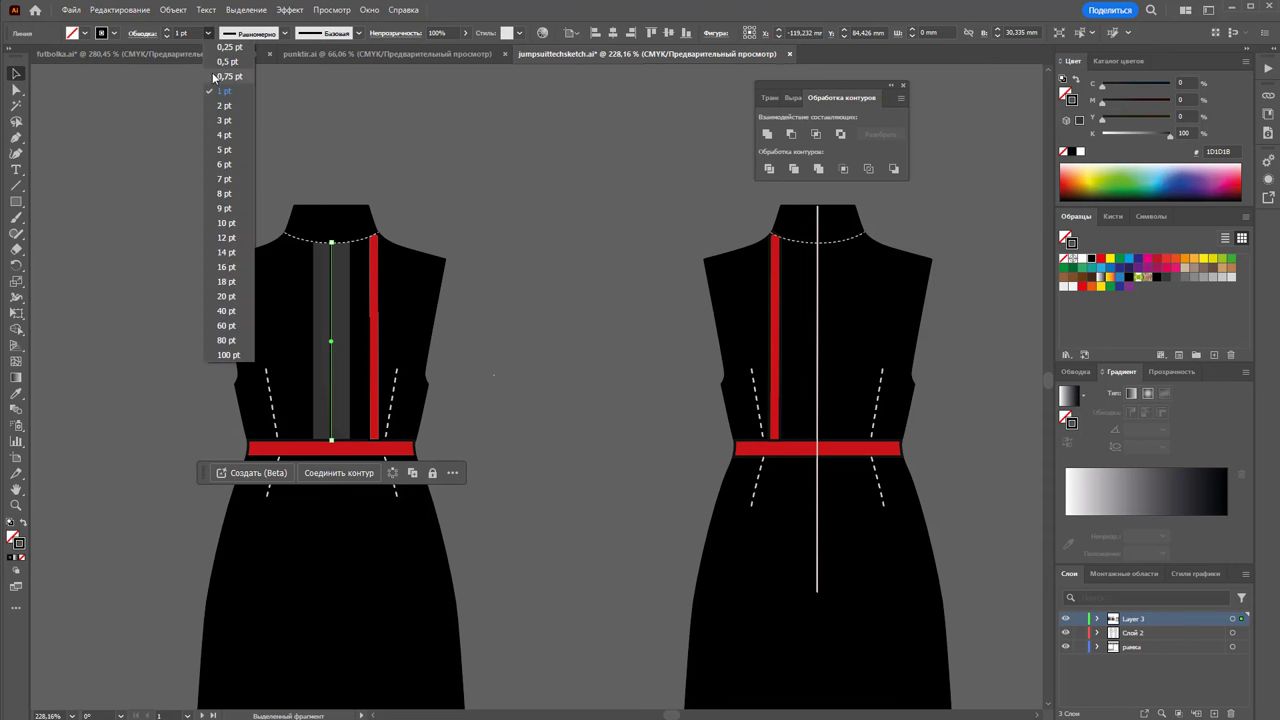
{"action": "left_click", "coordinate": [218, 78]}
{"action": "left_click", "coordinate": [555, 246]}
Zoom out and select the front waist darts above and below the belt
{"action": "key", "text": "z"}
{"action": "left_click", "coordinate": [493, 438], "text": "alt"}
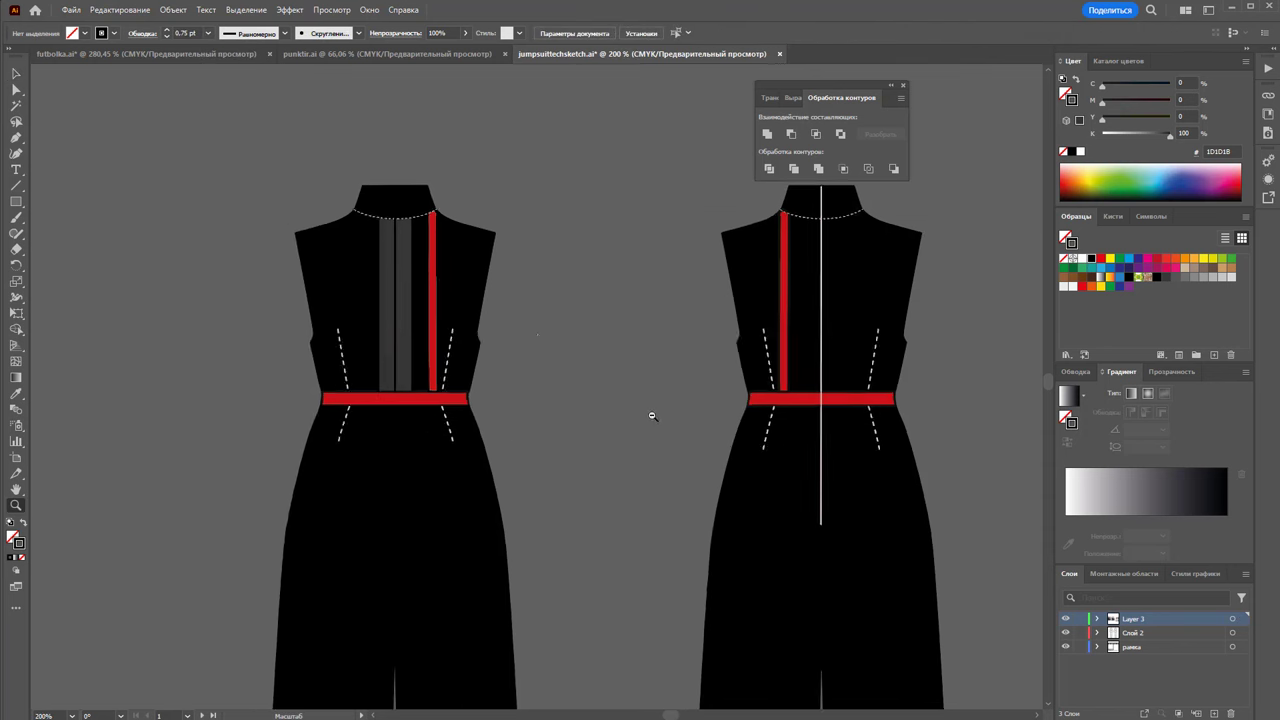
{"action": "left_click", "coordinate": [653, 417], "text": "alt"}
{"action": "scroll", "coordinate": [510, 427], "scroll_direction": "down", "scroll_amount": 2}
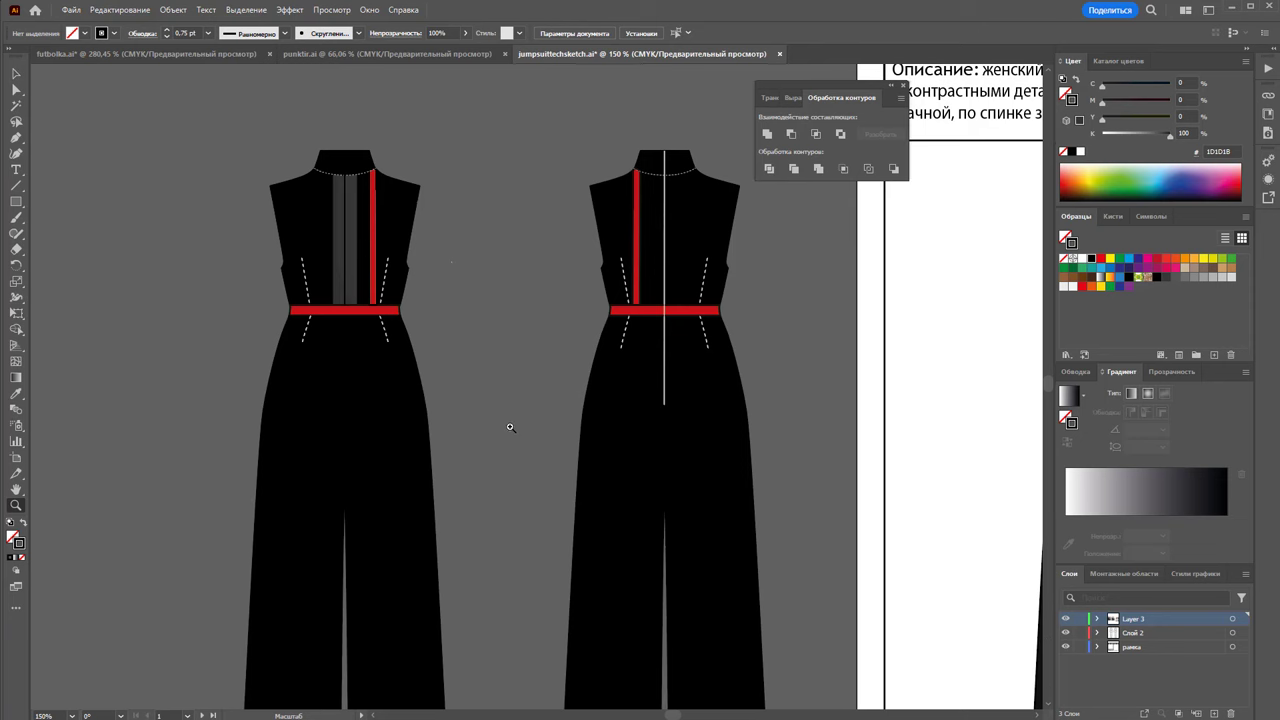
{"action": "left_click", "coordinate": [16, 75]}
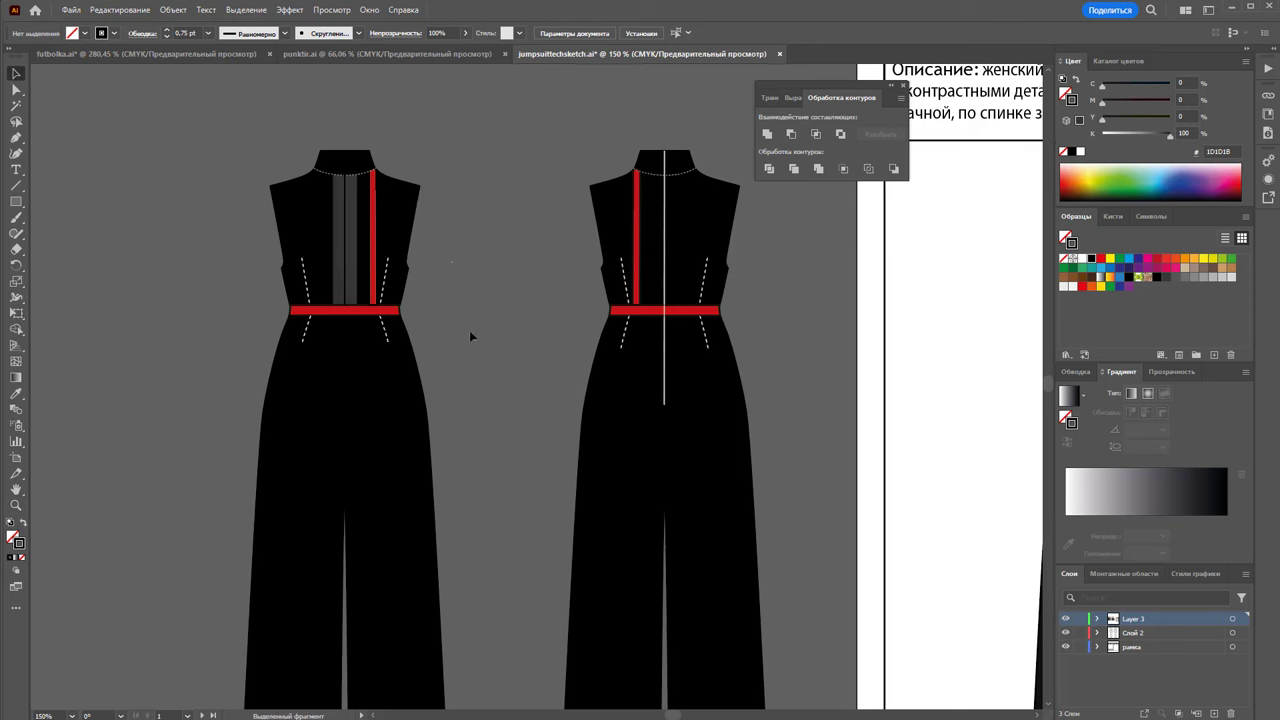
{"action": "left_click", "coordinate": [387, 283]}
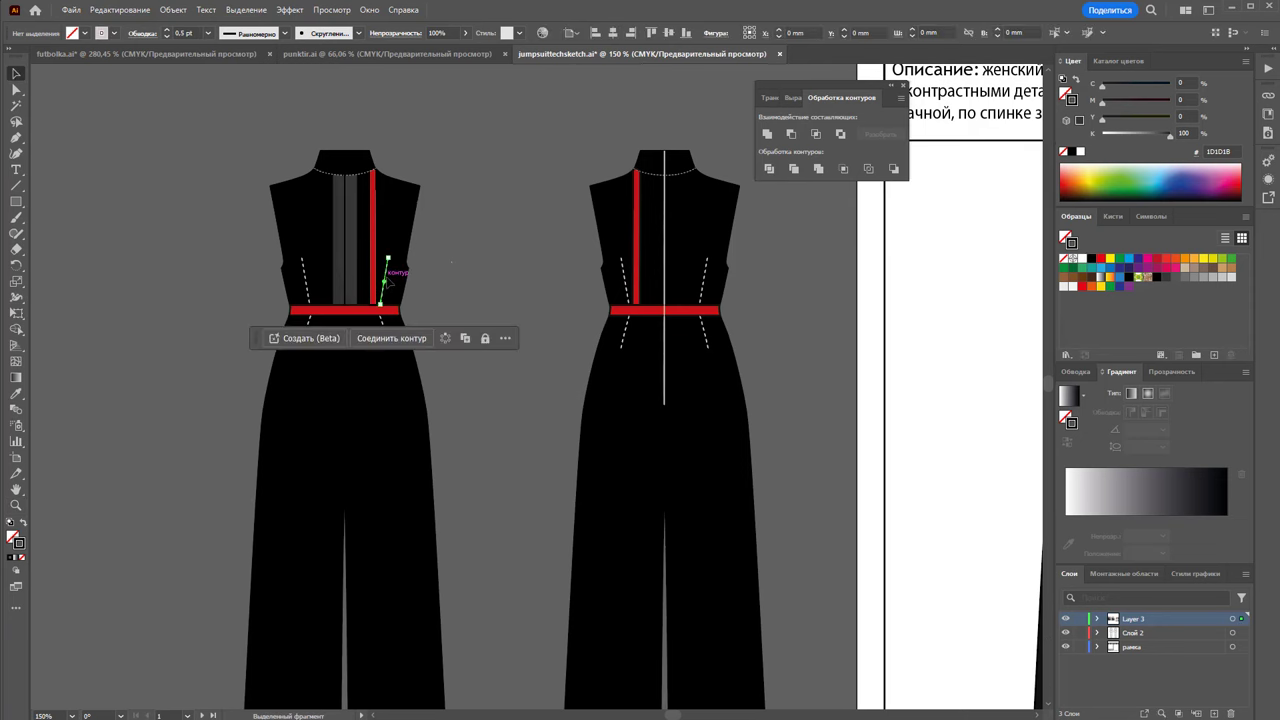
{"action": "left_click", "coordinate": [307, 290], "text": "shift"}
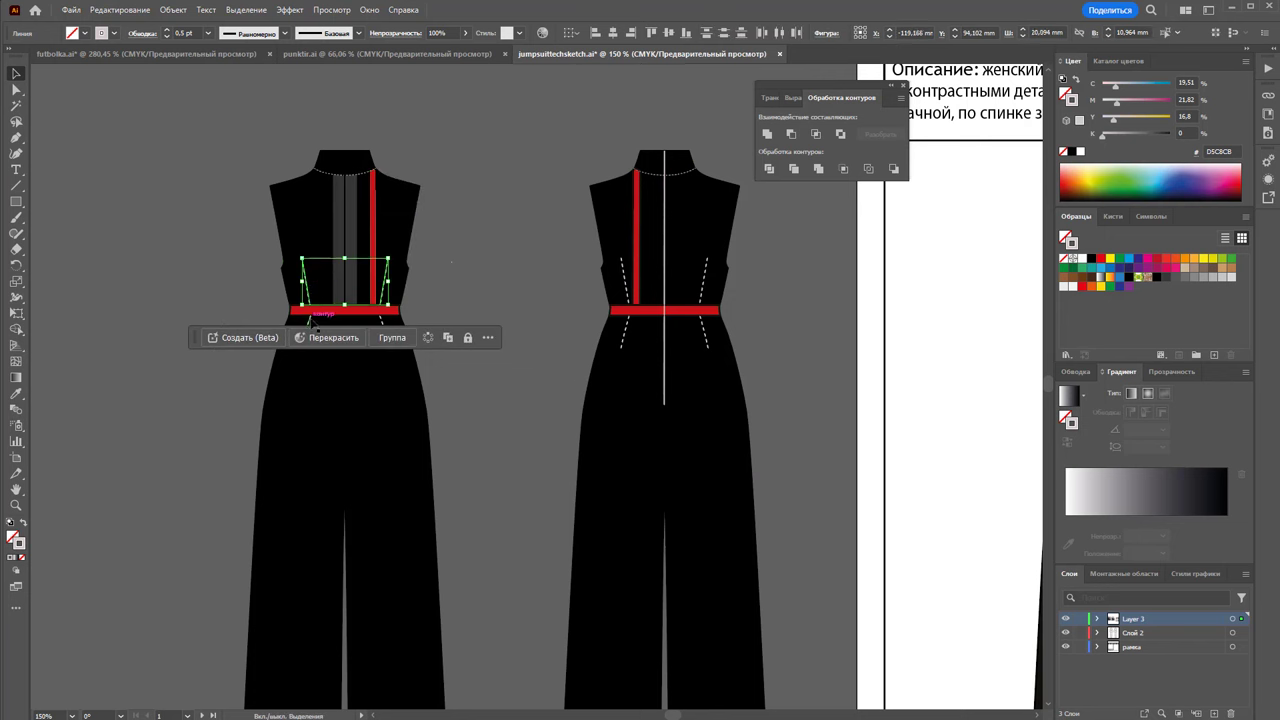
{"action": "left_click", "coordinate": [312, 324], "text": "shift"}
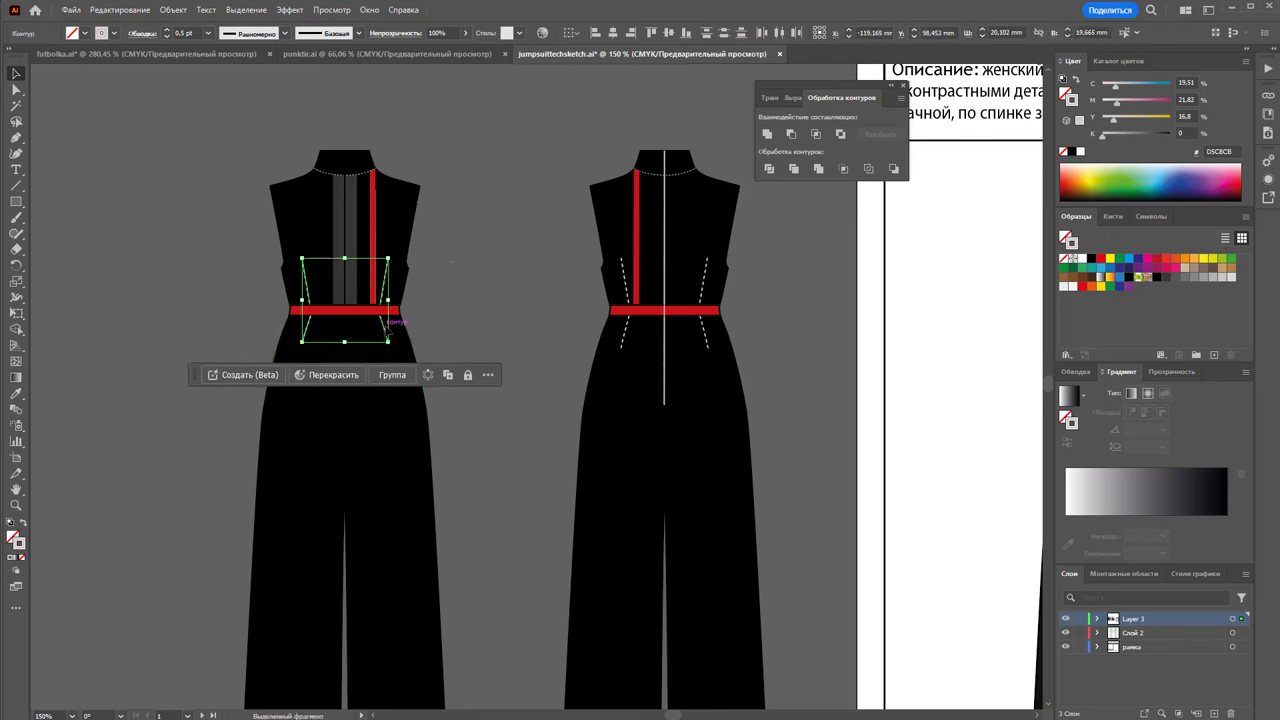
Make the front darts solid lines with a 50% gray stroke
{"action": "left_click", "coordinate": [1084, 374]}
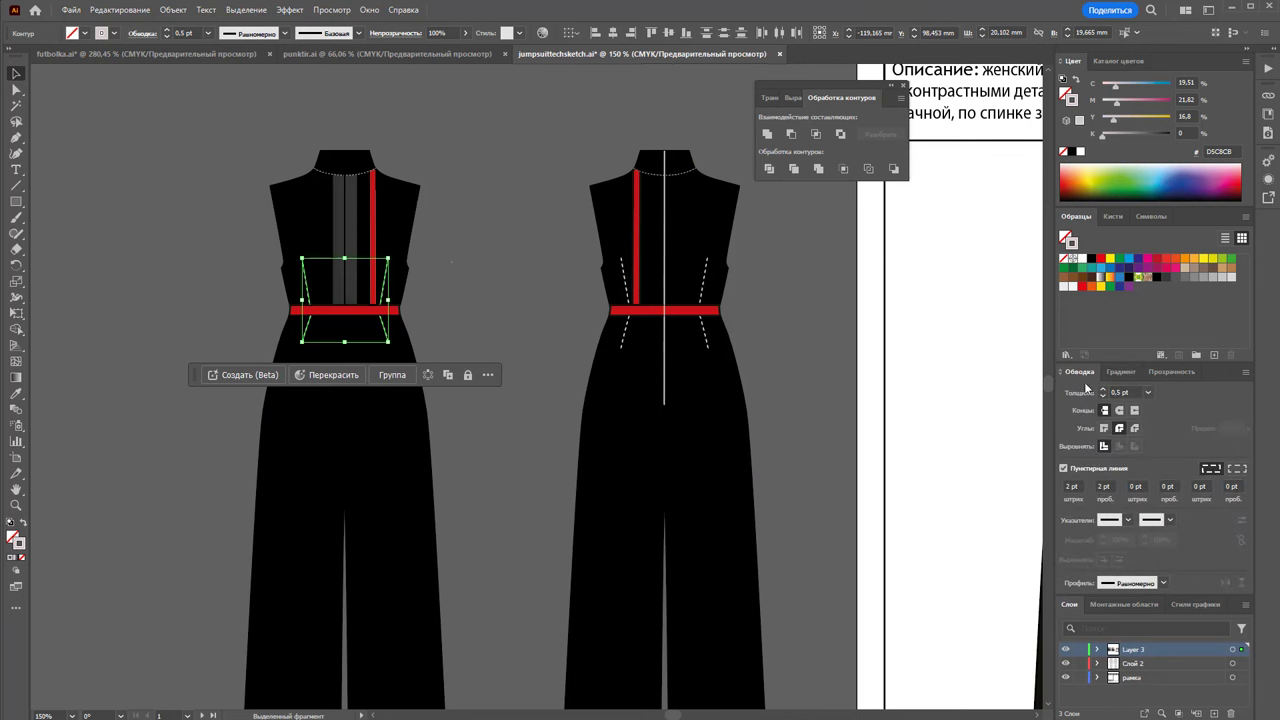
{"action": "left_click", "coordinate": [1063, 468]}
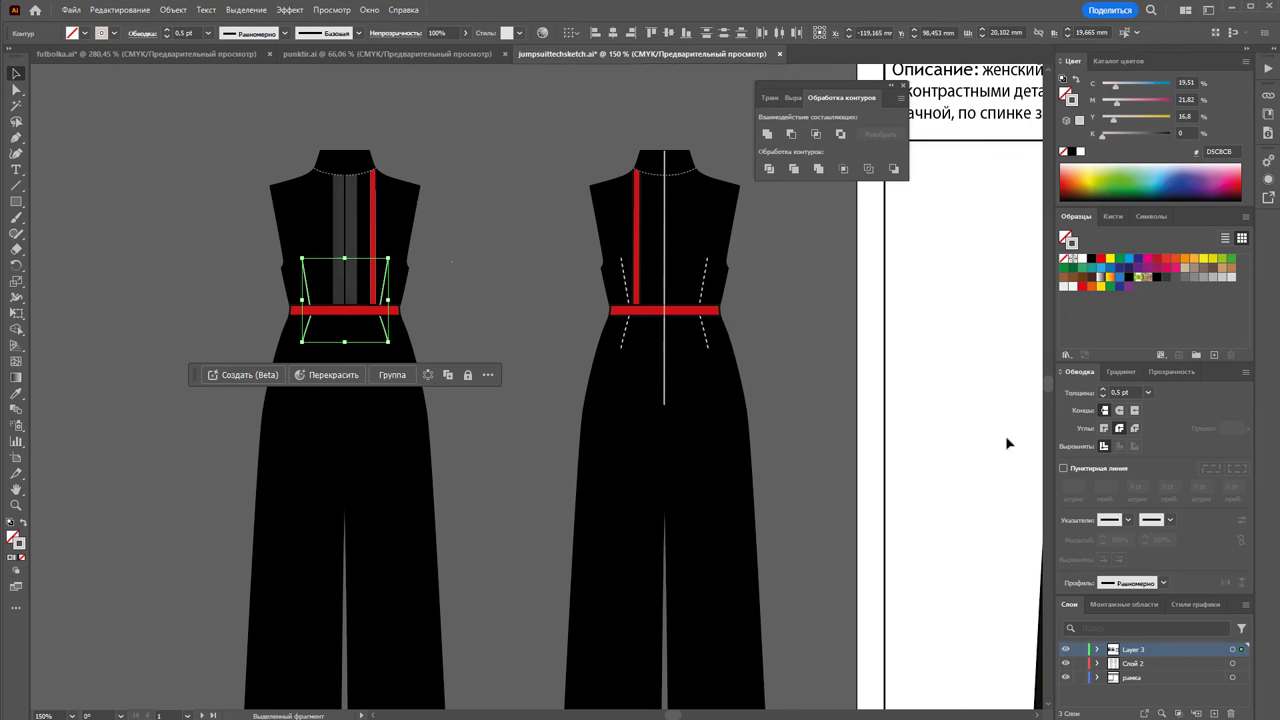
{"action": "left_click", "coordinate": [1203, 285]}
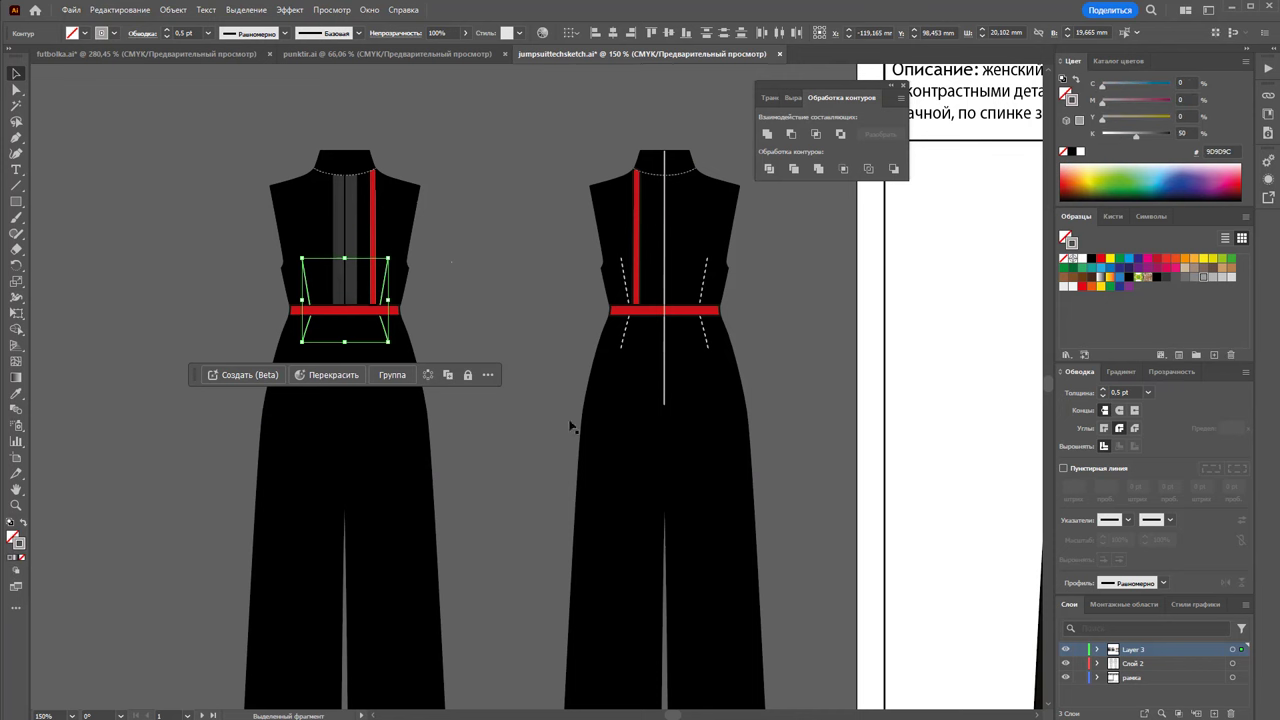
{"action": "left_click", "coordinate": [494, 259]}
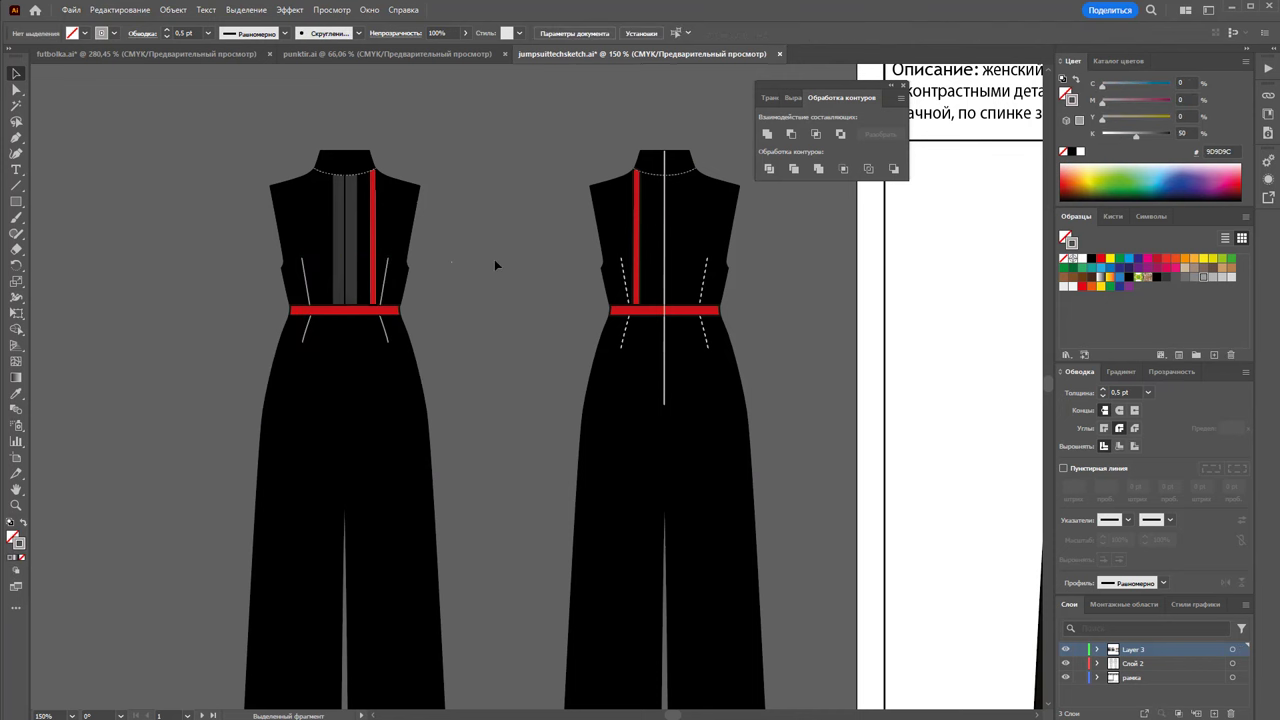
{"action": "left_click", "coordinate": [384, 274]}
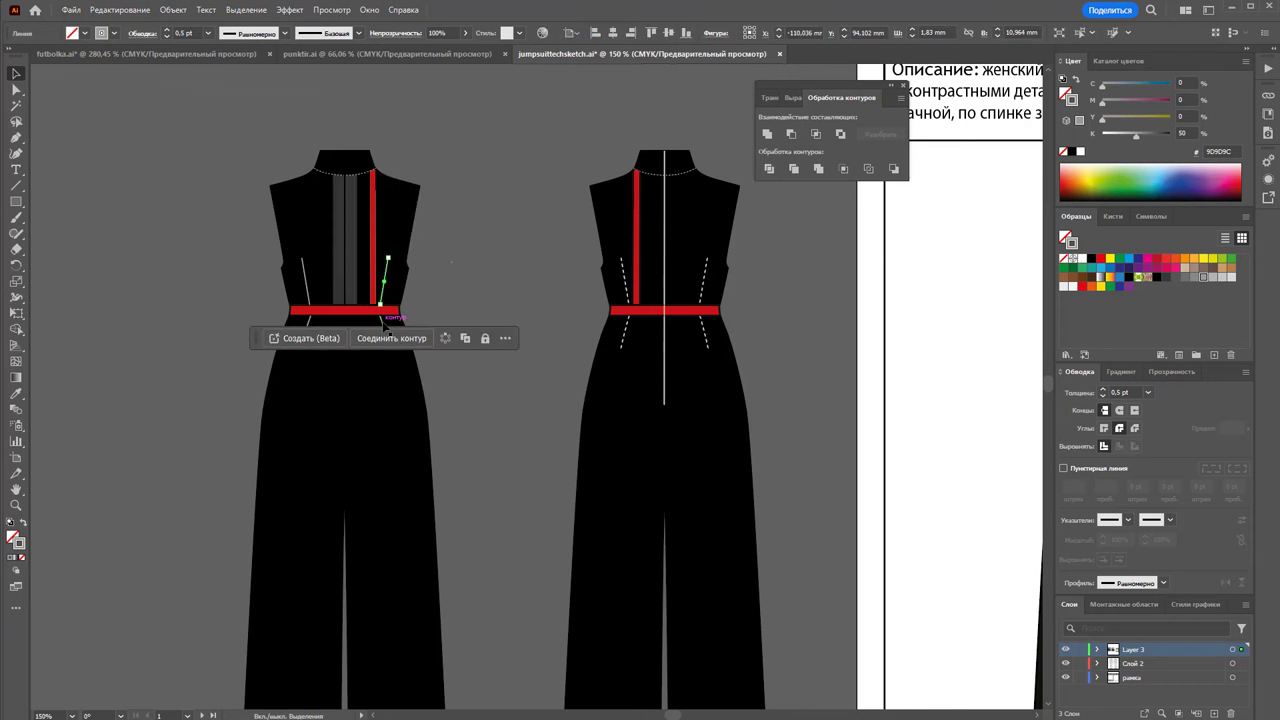
{"action": "left_click", "coordinate": [460, 270]}
Give the whole front jumpsuit a K80 dark gray stroke
{"action": "key", "text": "z"}
{"action": "left_click", "coordinate": [414, 371], "text": "alt"}
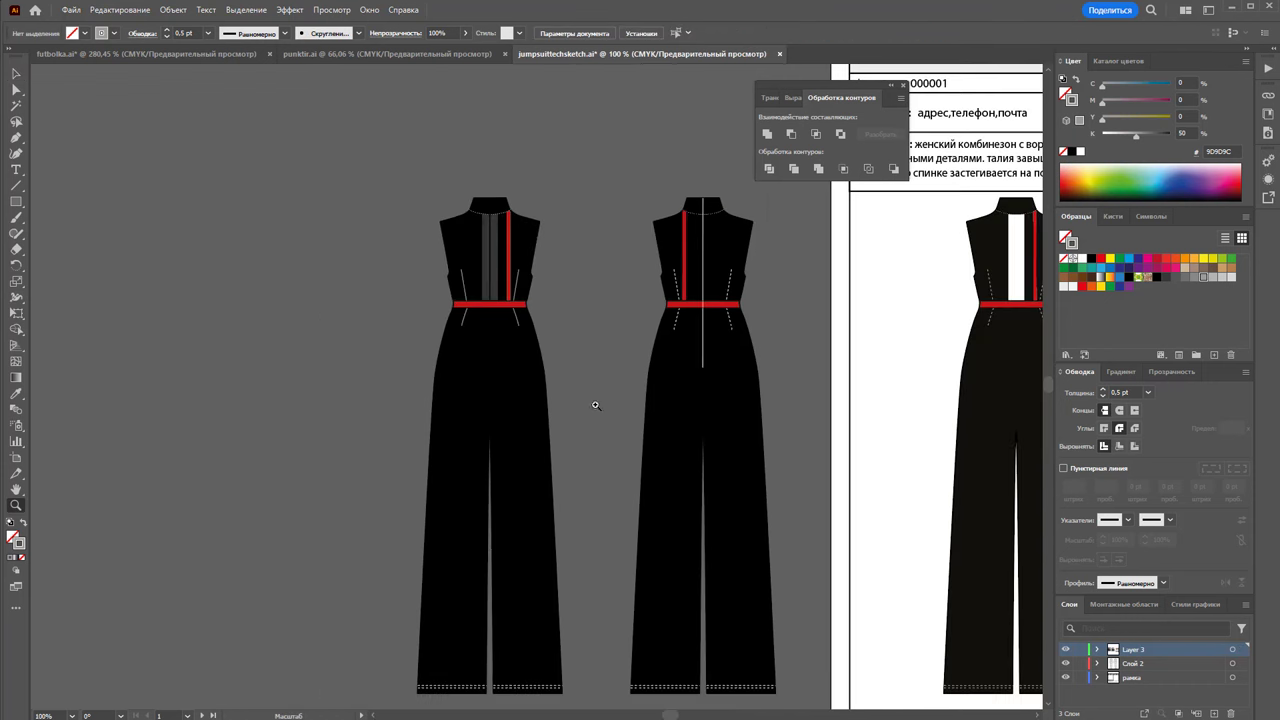
{"action": "key", "text": "v"}
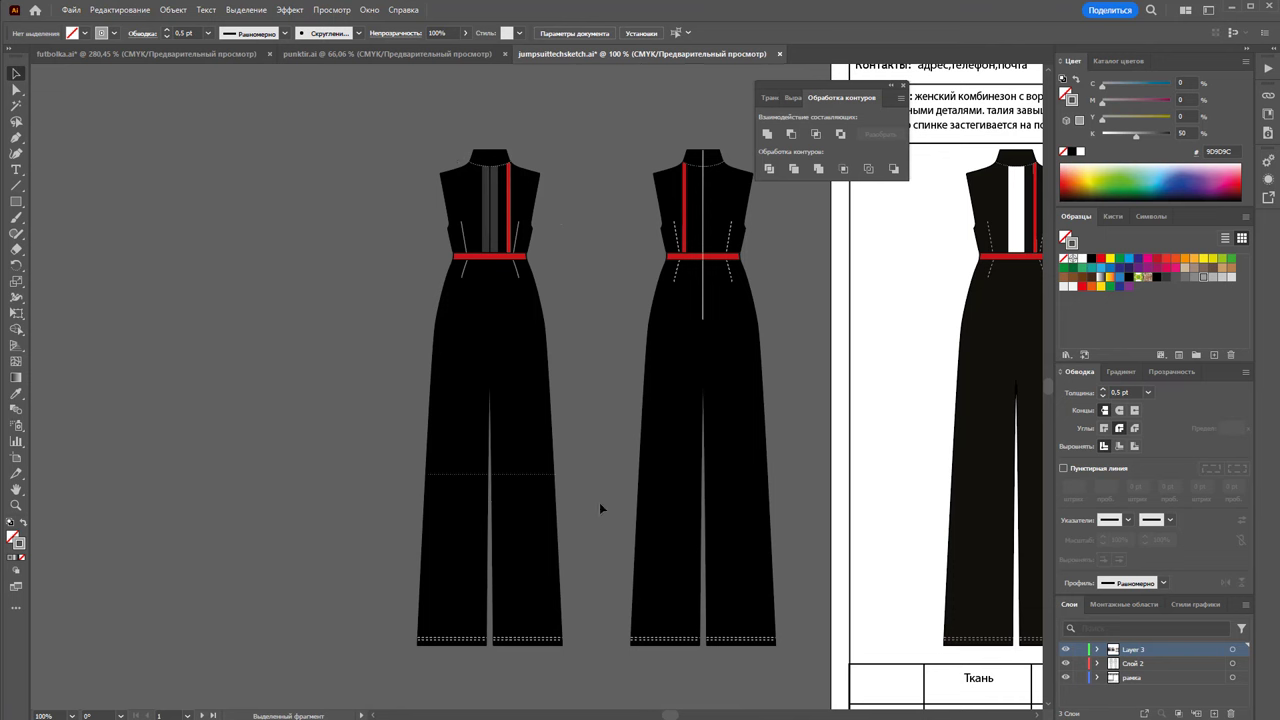
{"action": "left_click_drag", "start_coordinate": [600, 505], "coordinate": [586, 534]}
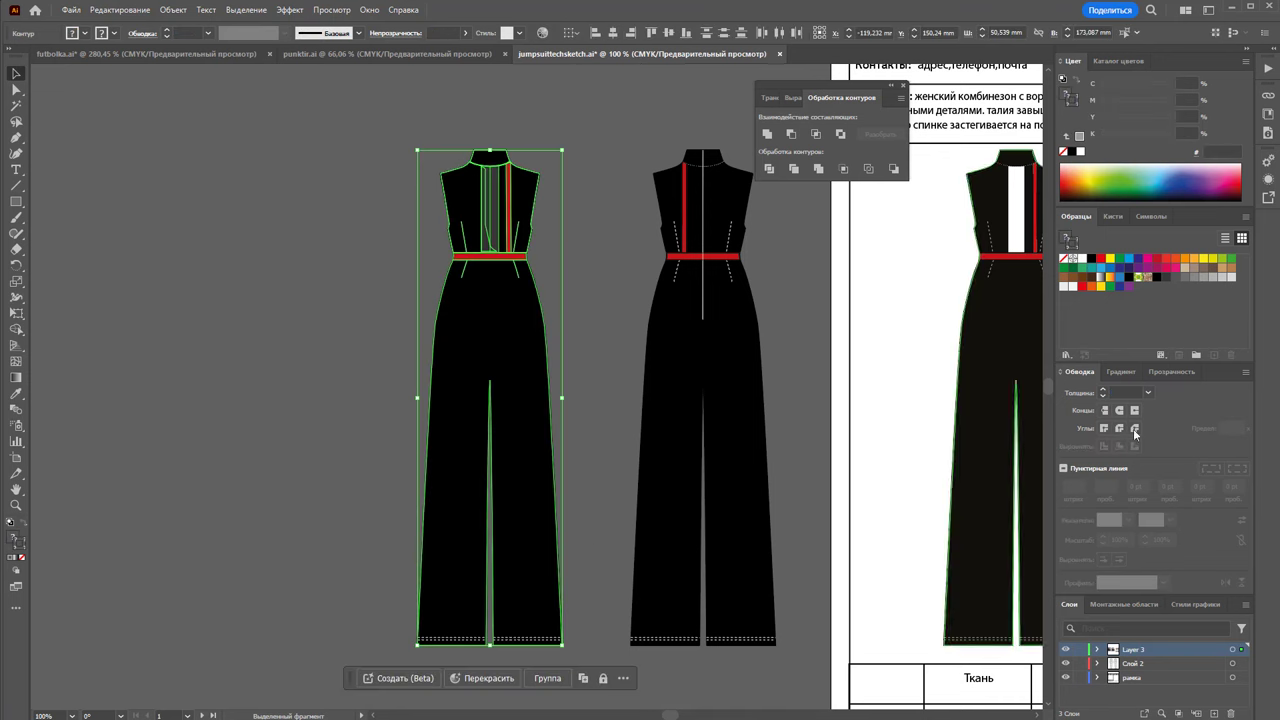
{"action": "left_click", "coordinate": [1175, 278]}
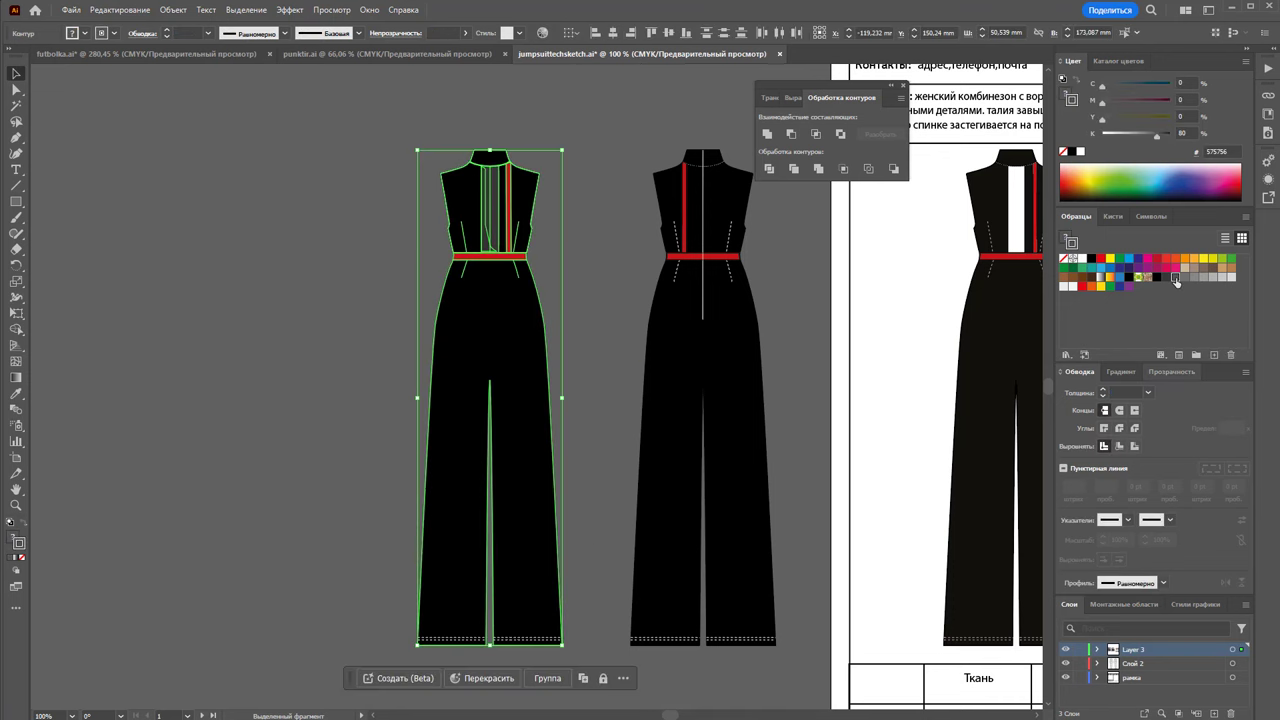
{"action": "left_click", "coordinate": [612, 263]}
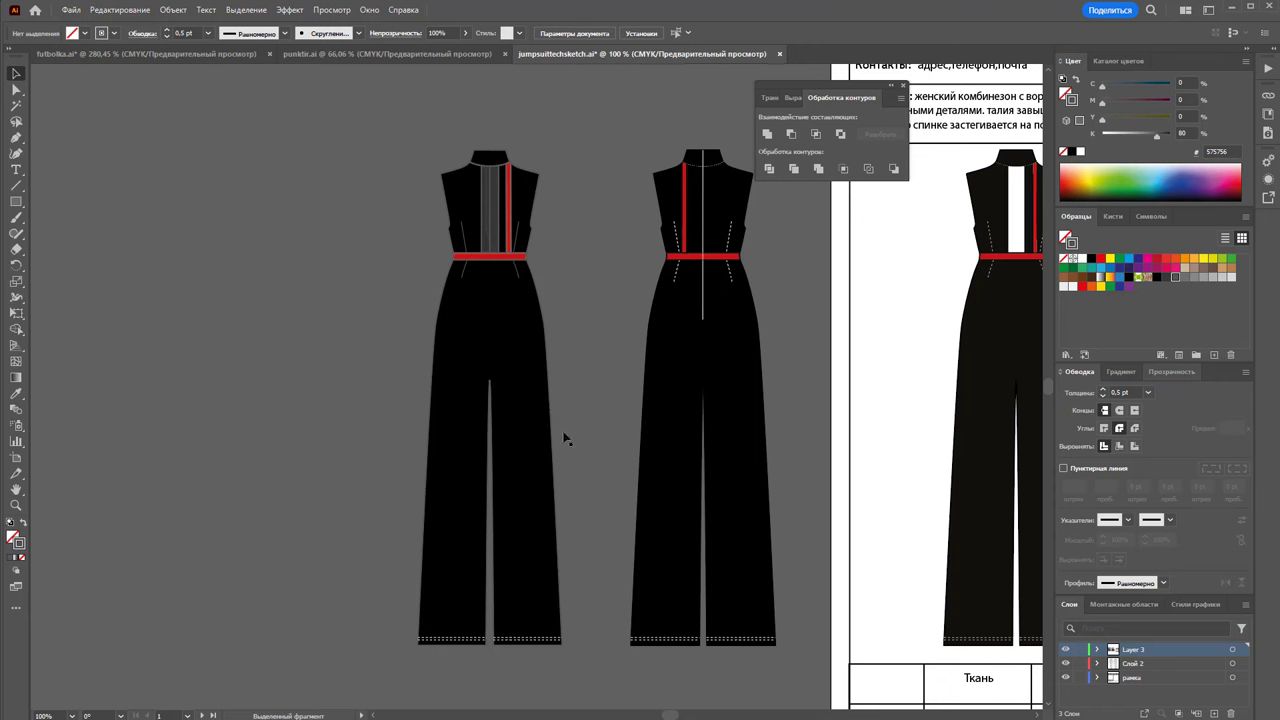
Raise the bodice placket stripe's opacity to 34%
{"action": "left_click", "coordinate": [489, 215]}
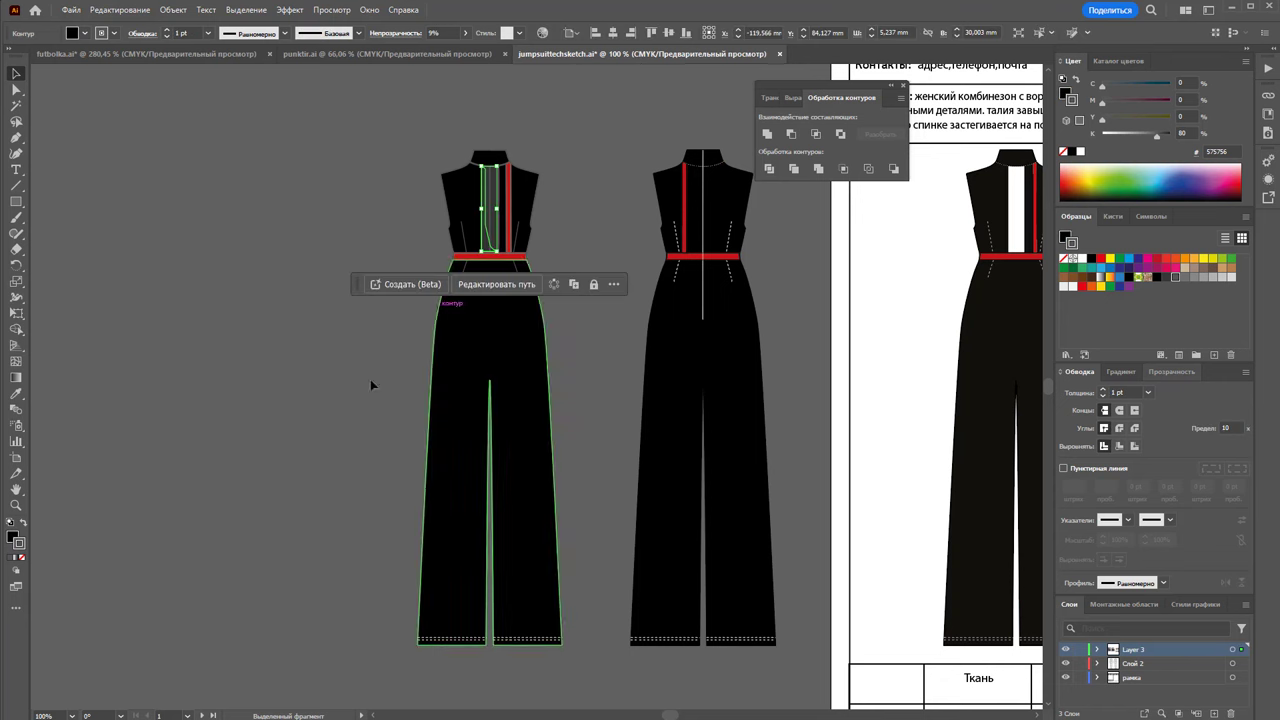
{"action": "left_click", "coordinate": [123, 528]}
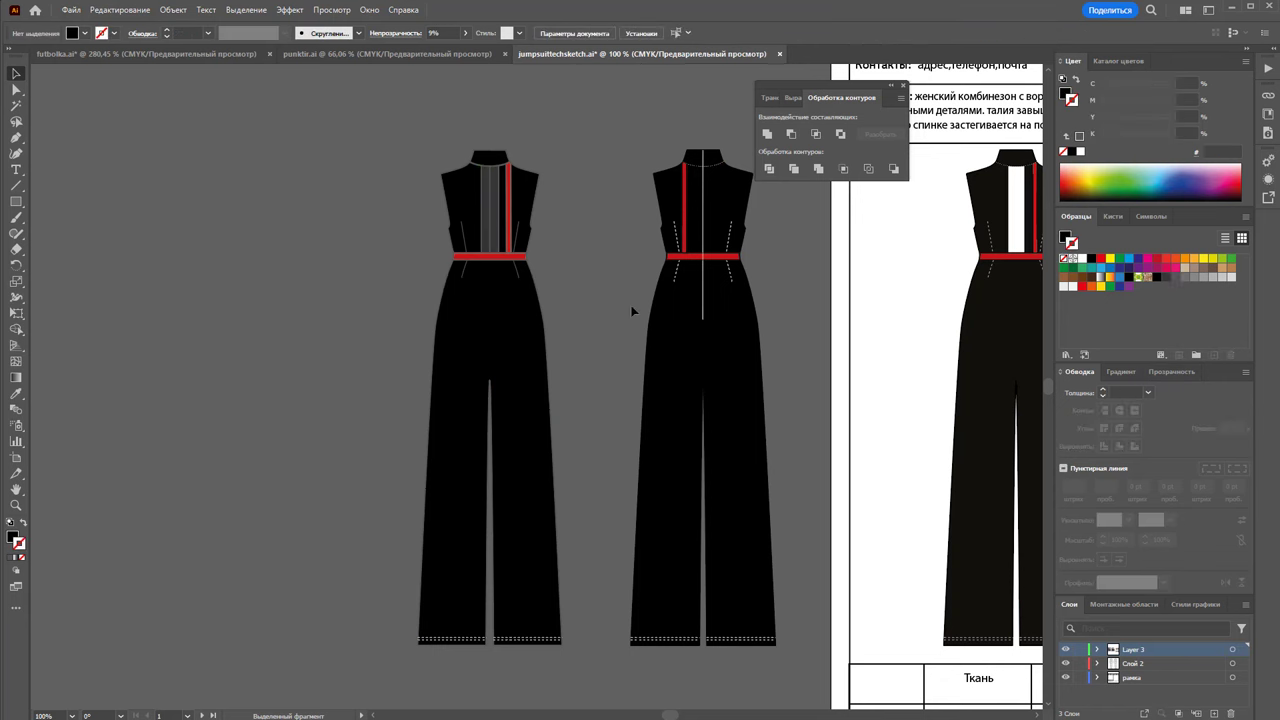
{"action": "left_click", "coordinate": [488, 215]}
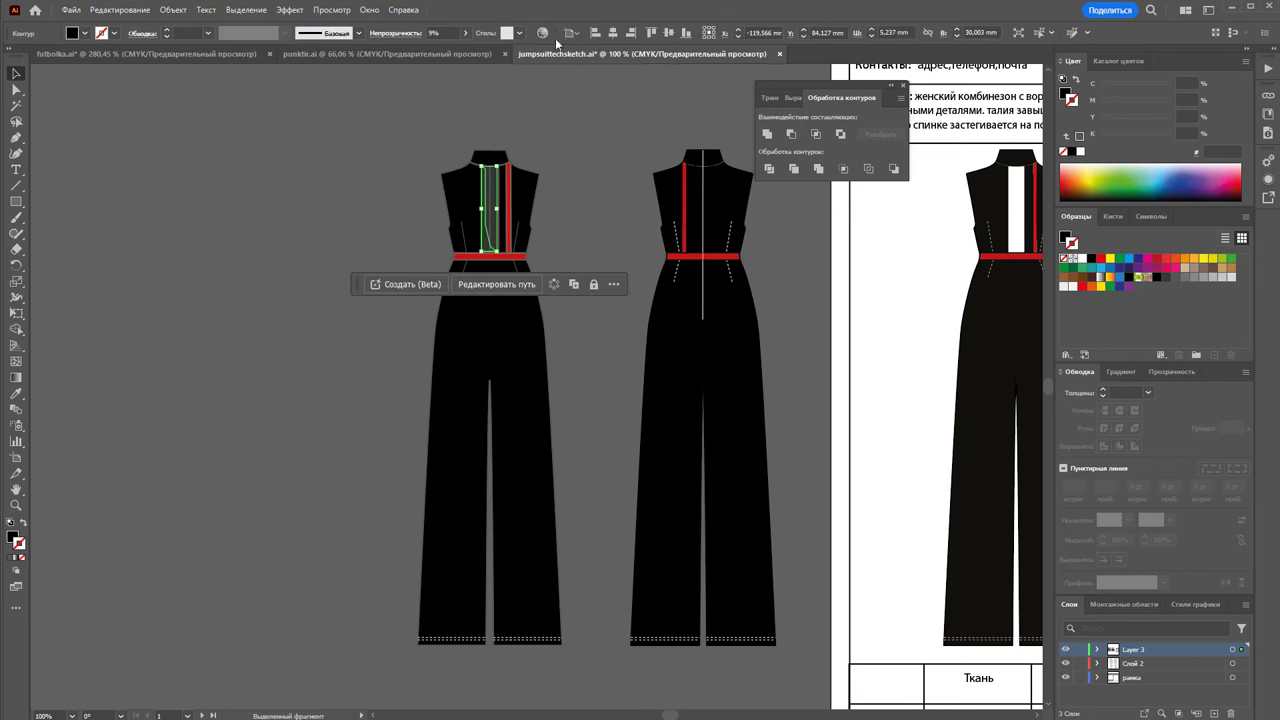
{"action": "left_click", "coordinate": [466, 34]}
{"action": "left_click_drag", "start_coordinate": [421, 54], "coordinate": [434, 56]}
{"action": "left_click", "coordinate": [565, 144]}
{"action": "left_click", "coordinate": [491, 250]}
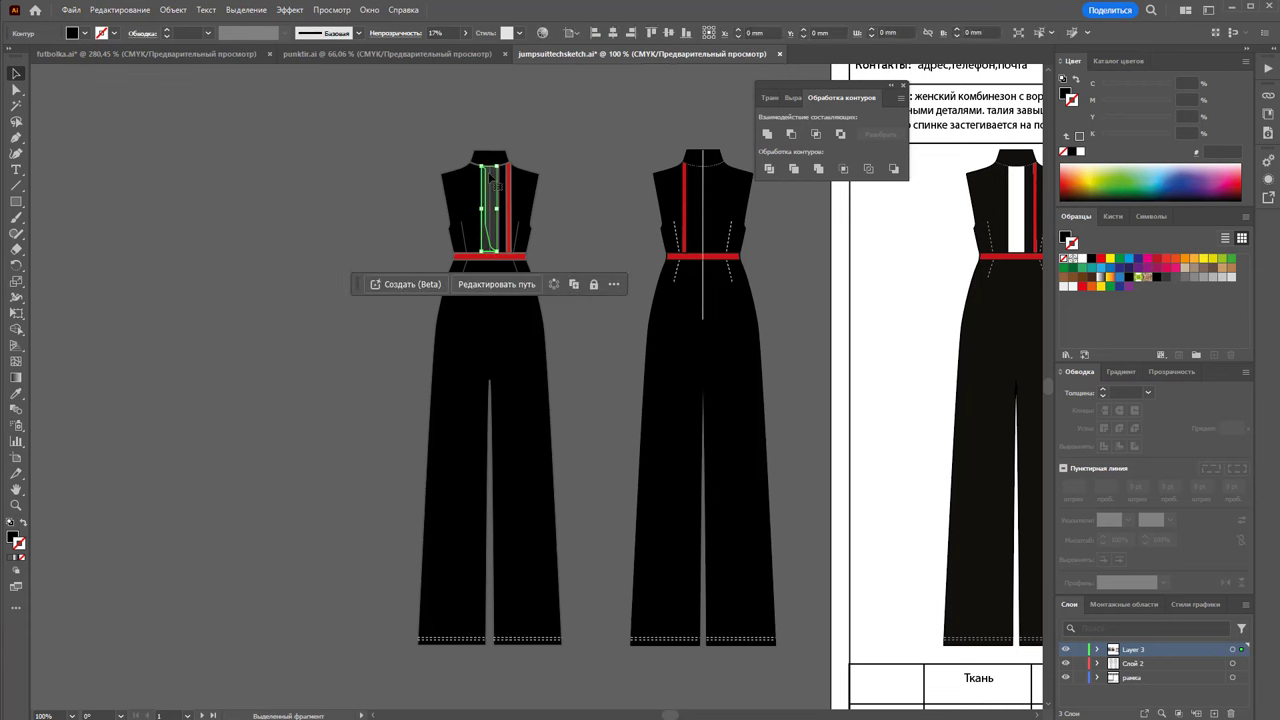
{"action": "left_click", "coordinate": [464, 34]}
{"action": "left_click_drag", "start_coordinate": [426, 54], "coordinate": [434, 54]}
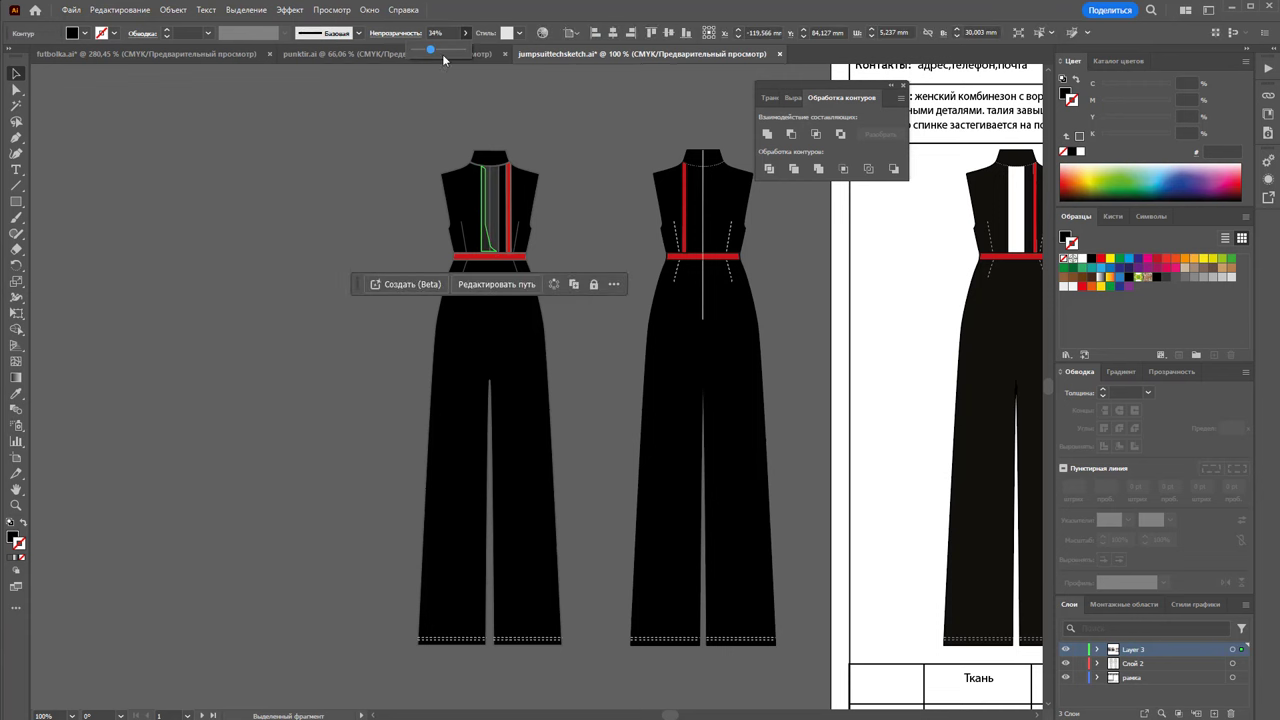
{"action": "left_click", "coordinate": [586, 200]}
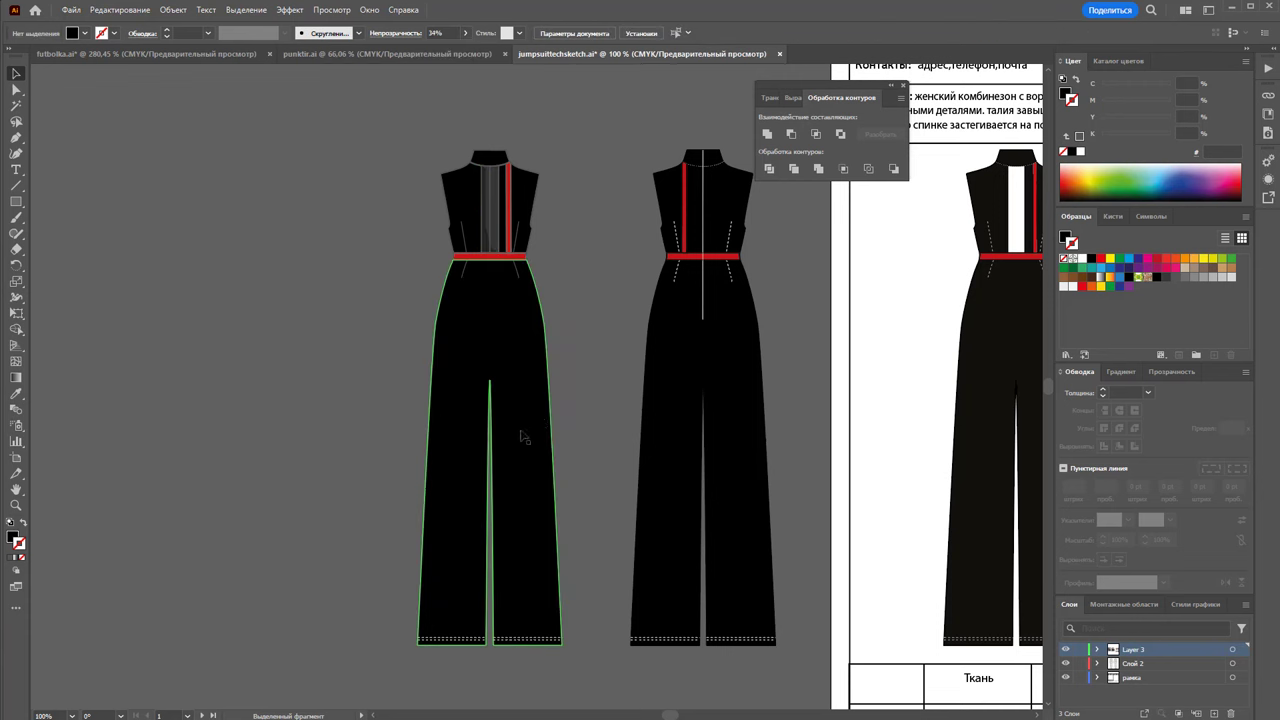
Draw vertical centre seam lines on the front bodice and back flat
{"action": "left_click", "coordinate": [13, 188]}
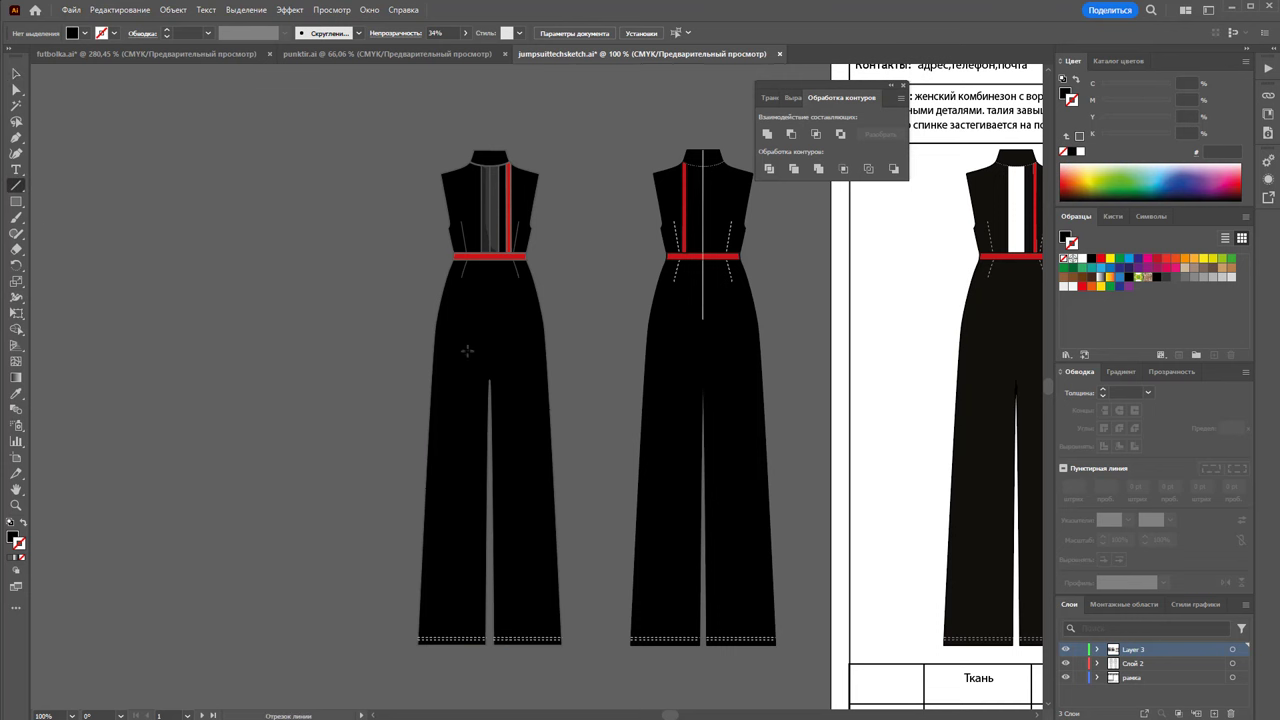
{"action": "left_click_drag", "start_coordinate": [489, 208], "coordinate": [489, 374]}
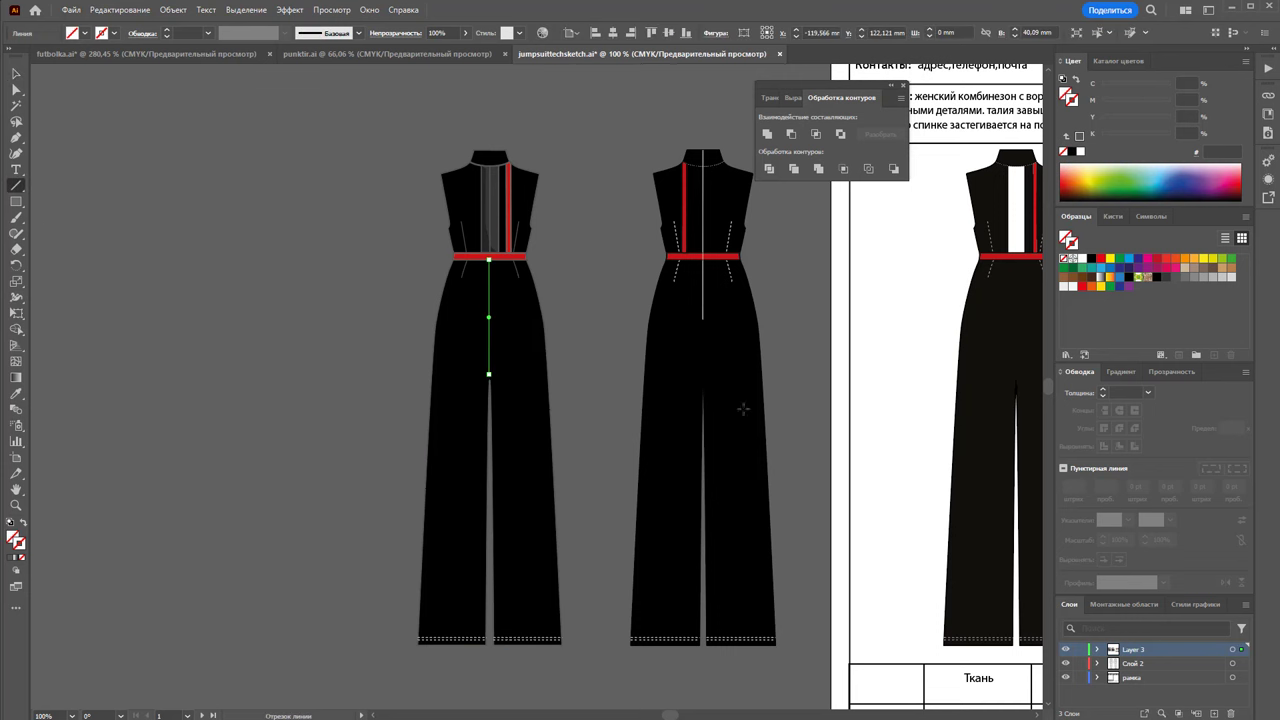
{"action": "left_click_drag", "start_coordinate": [703, 380], "coordinate": [730, 290]}
{"action": "key", "text": "Left"}
Match both centre lines' stroke to the jumpsuit's with the Eyedropper
{"action": "left_click", "coordinate": [16, 73]}
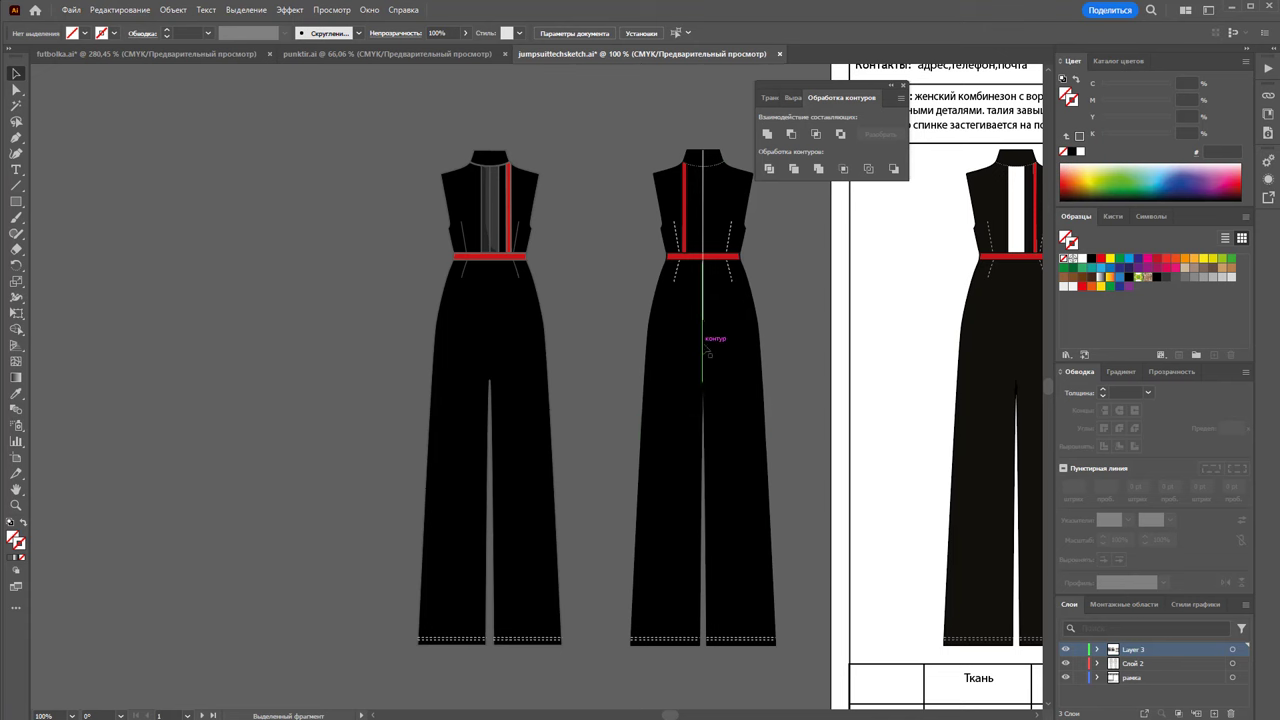
{"action": "left_click", "coordinate": [490, 343], "text": "shift"}
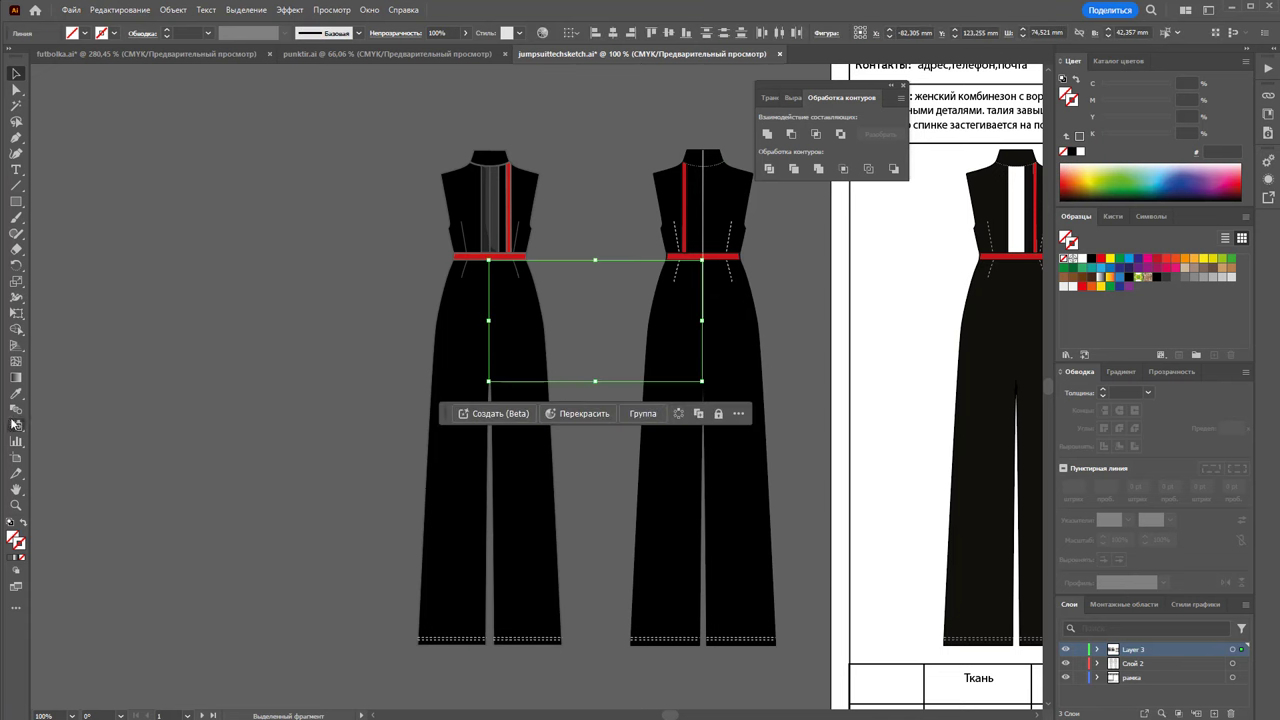
{"action": "key", "text": "i"}
{"action": "left_click", "coordinate": [557, 560]}
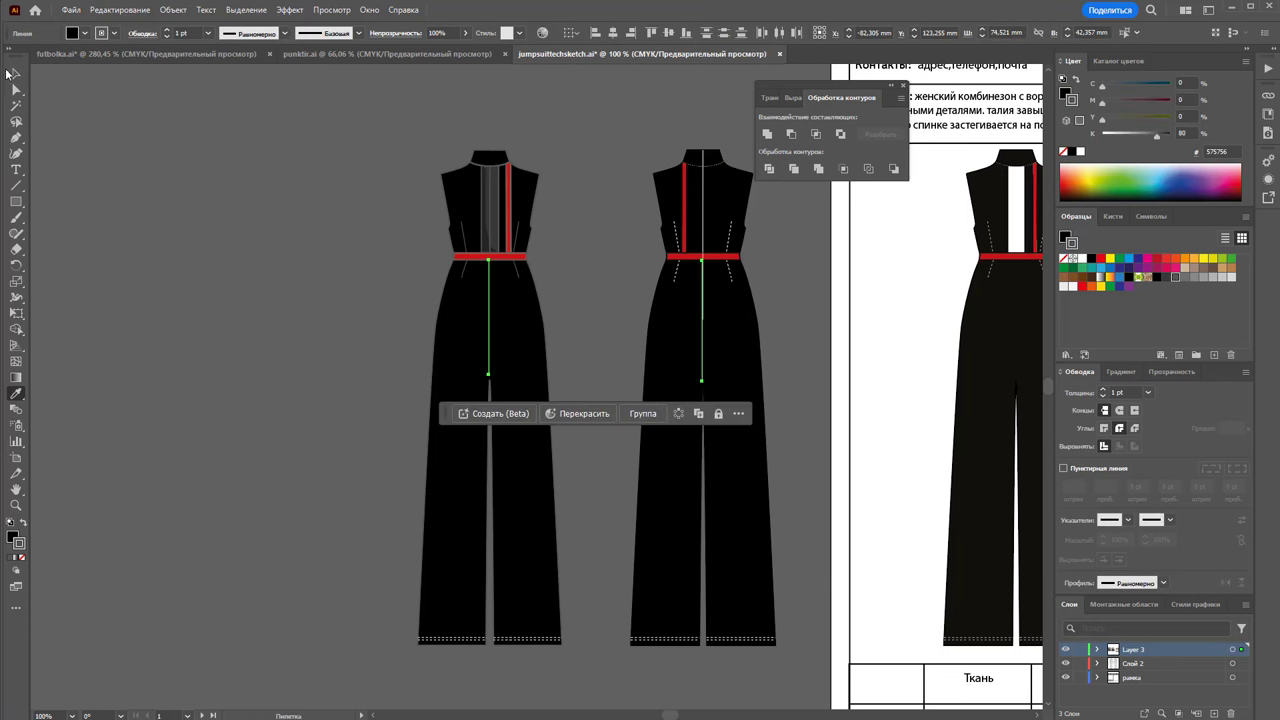
{"action": "left_click", "coordinate": [14, 73]}
{"action": "left_click", "coordinate": [334, 290]}
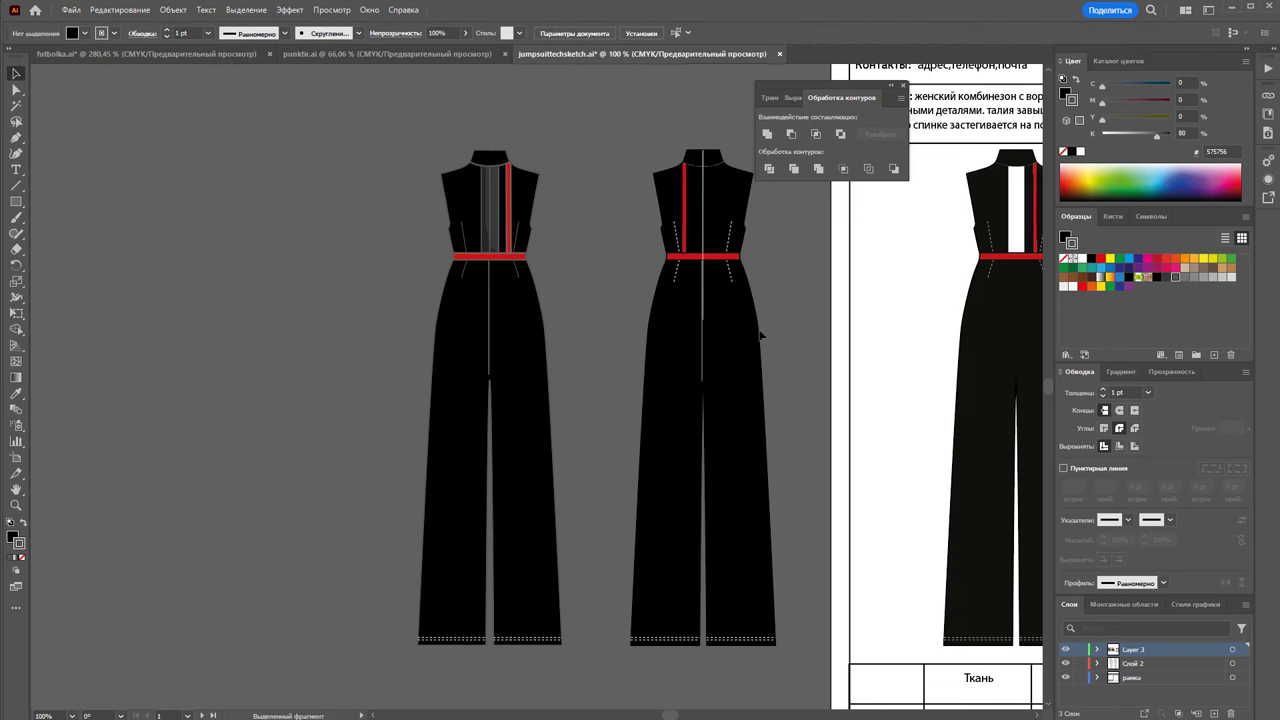
Nudge the front centre line's bottom anchor slightly right with Direct Selection
{"action": "left_click", "coordinate": [490, 378]}
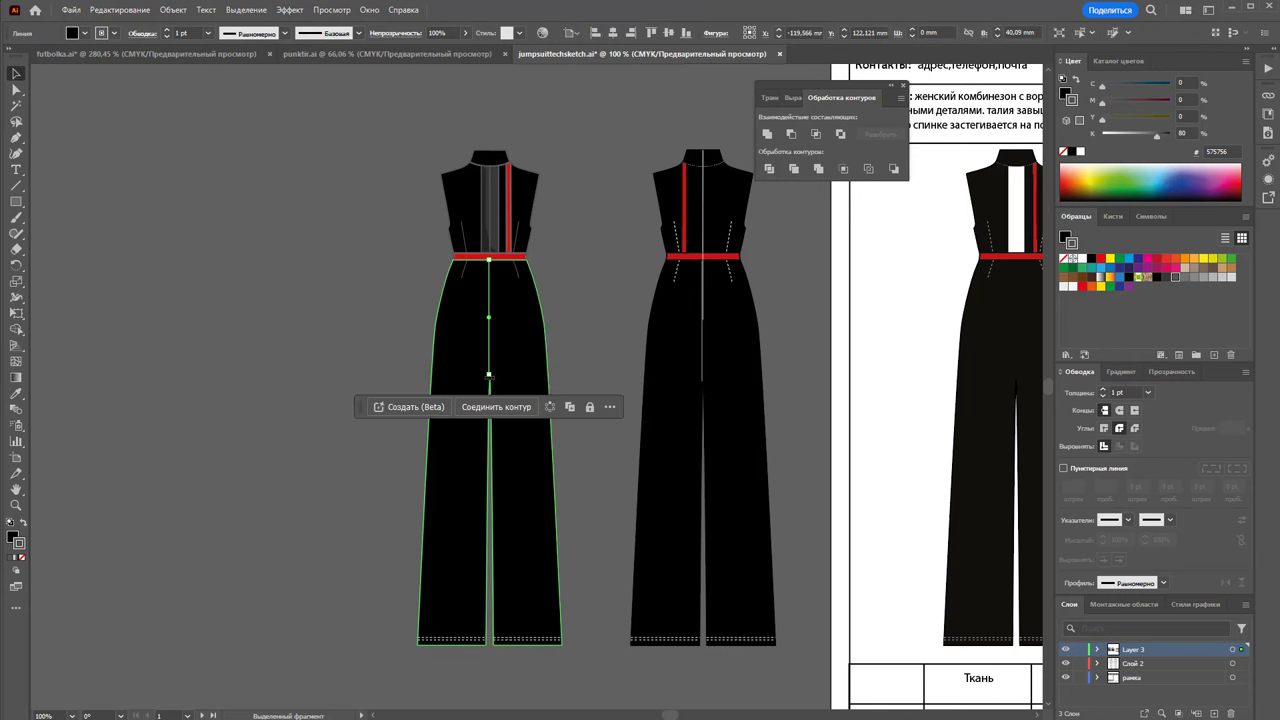
{"action": "left_click", "coordinate": [16, 89]}
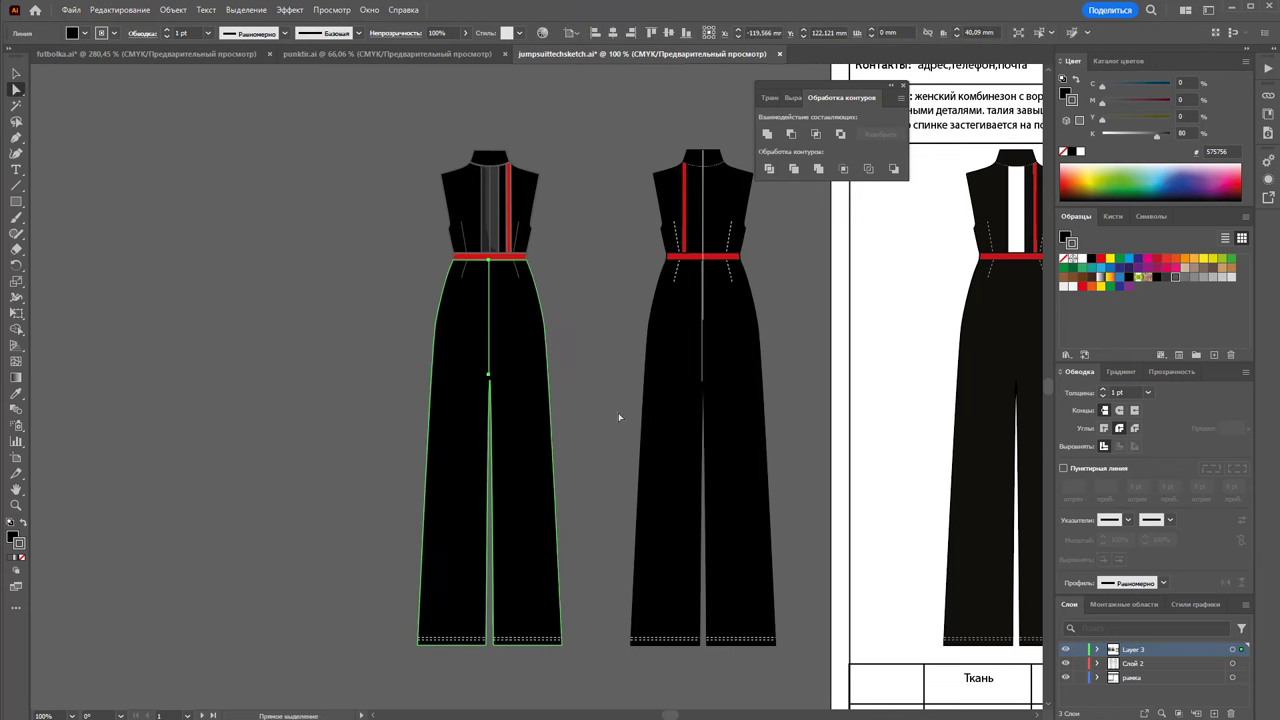
{"action": "left_click", "coordinate": [489, 378]}
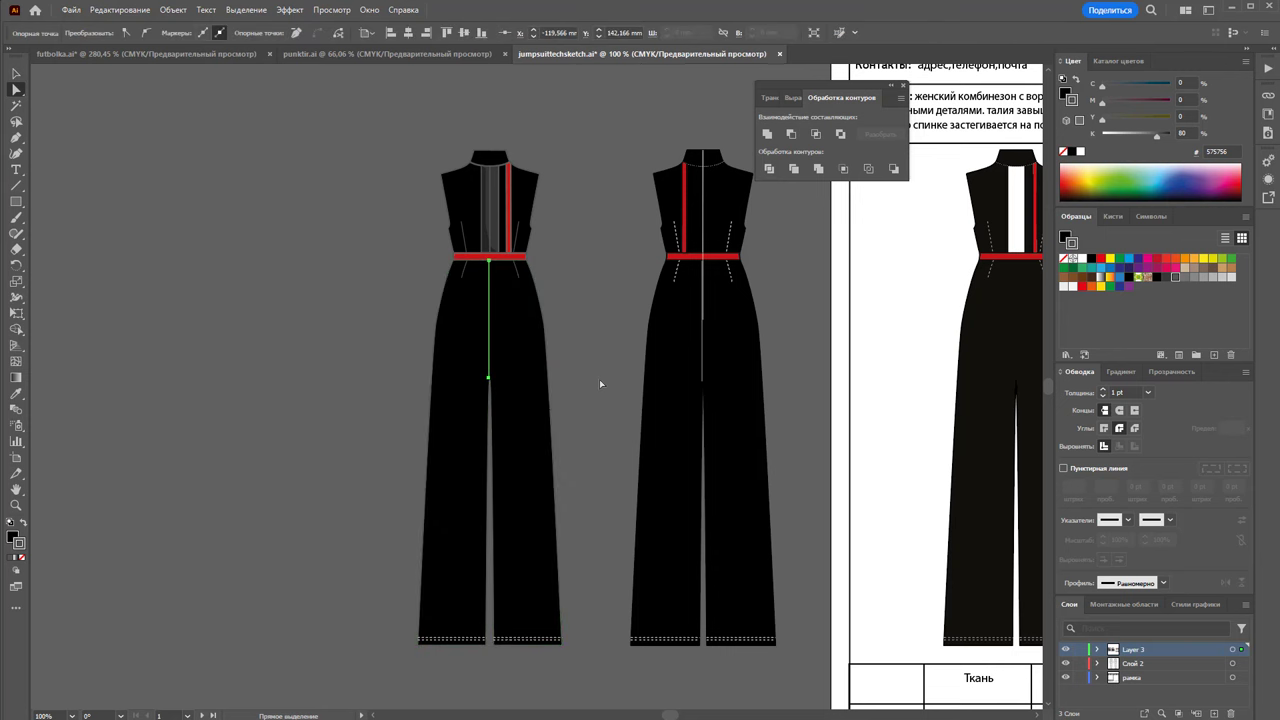
{"action": "key", "text": "Right"}
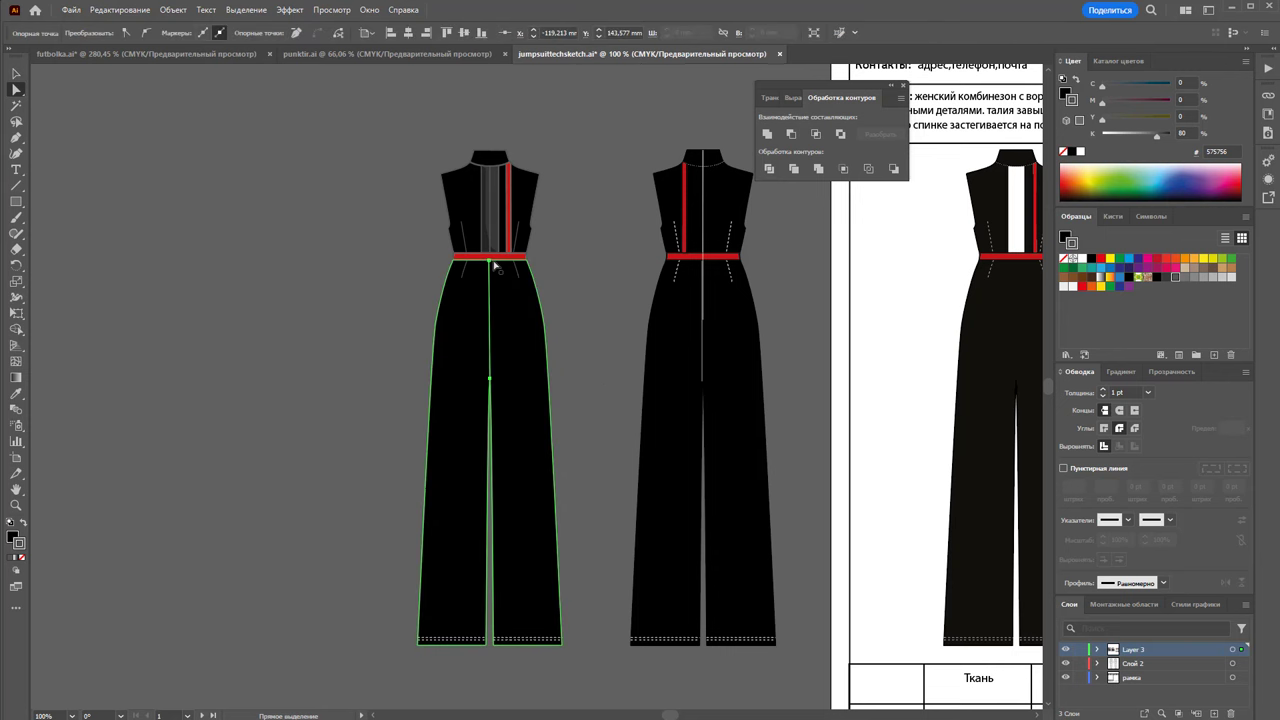
{"action": "left_click", "coordinate": [489, 259]}
{"action": "left_click", "coordinate": [16, 73]}
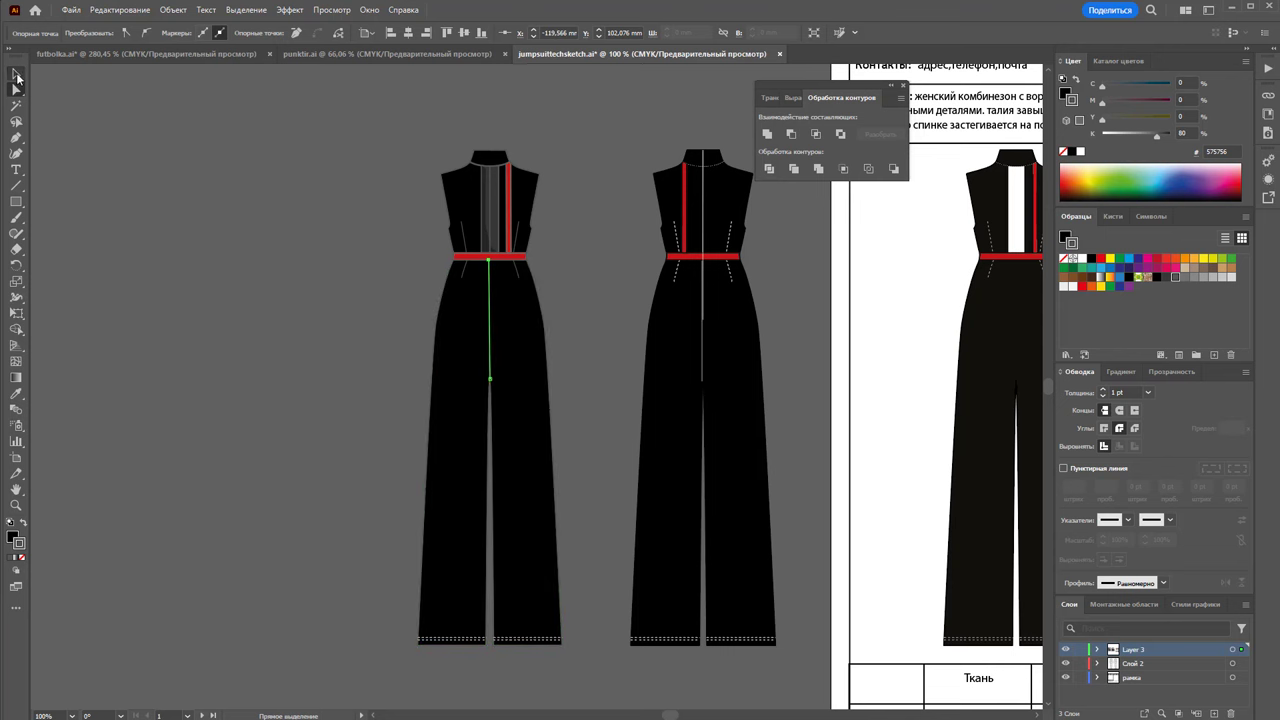
{"action": "left_click", "coordinate": [250, 257]}
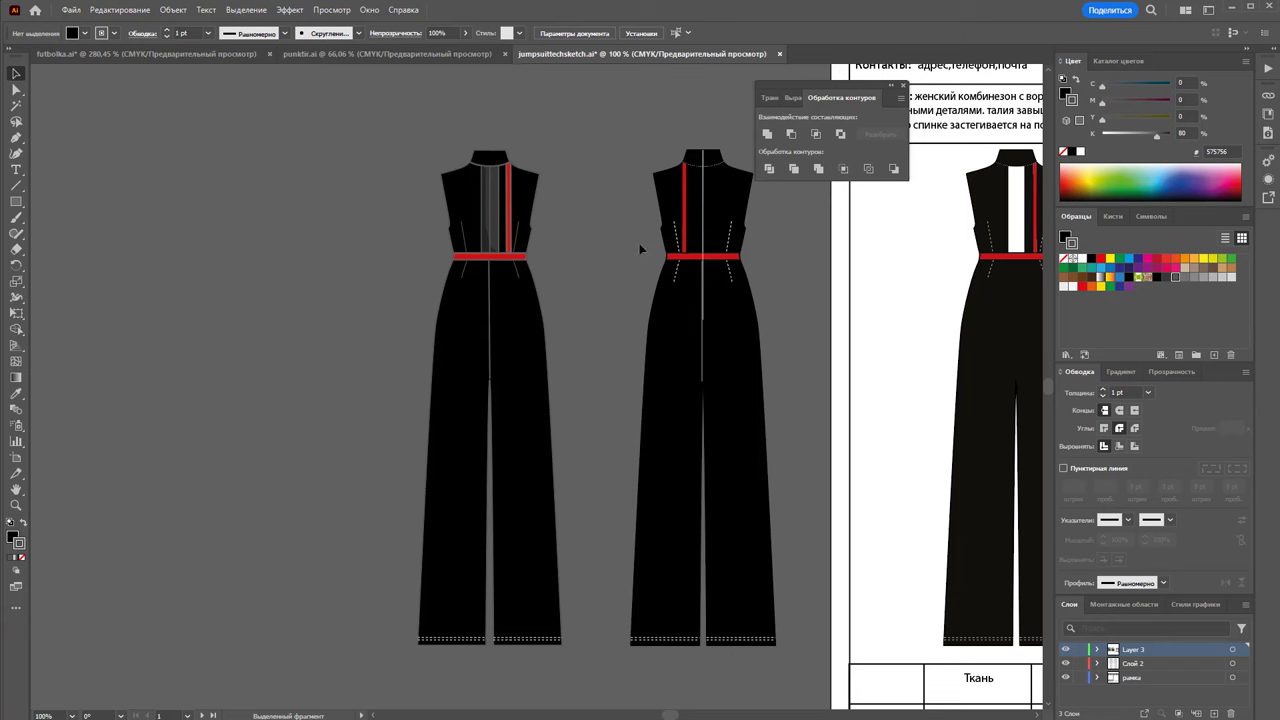
{"action": "key", "text": "z"}
{"action": "left_click", "coordinate": [708, 415], "text": "alt"}
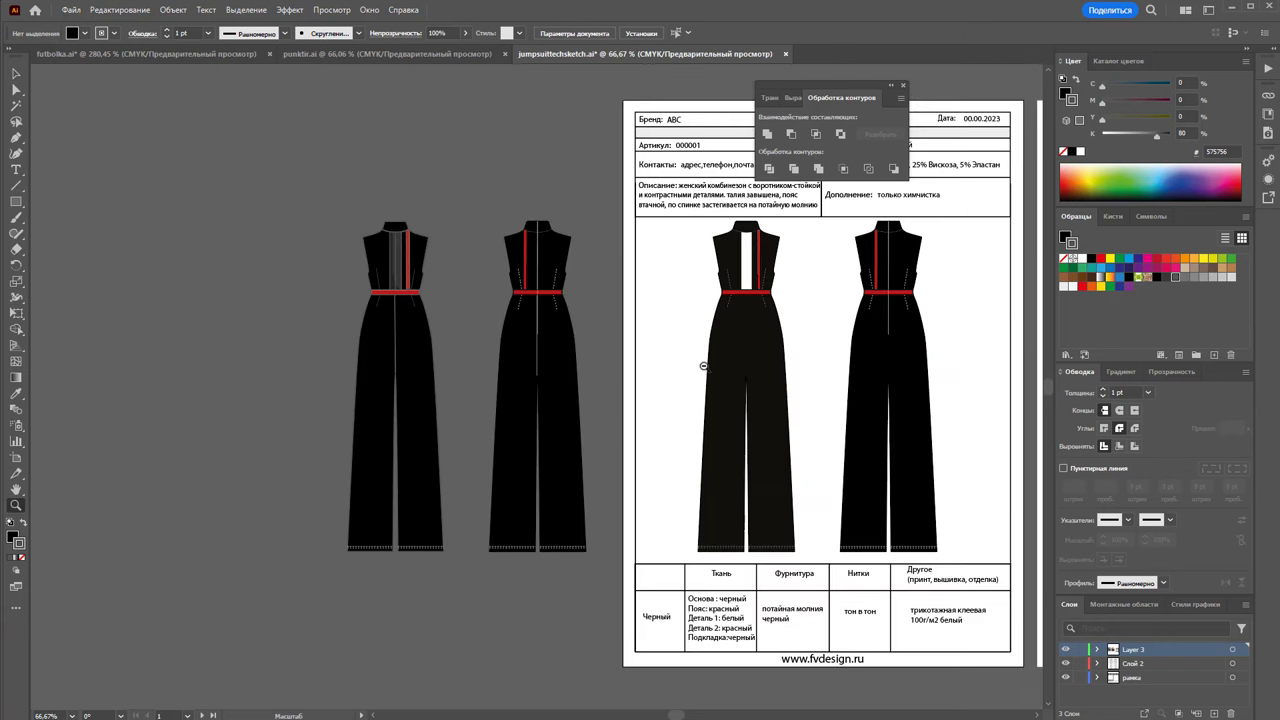
{"action": "left_click", "coordinate": [705, 367], "text": "alt"}
{"action": "scroll", "coordinate": [695, 383], "scroll_direction": "down", "scroll_amount": 2}
{"action": "left_click", "coordinate": [821, 368], "text": "alt"}
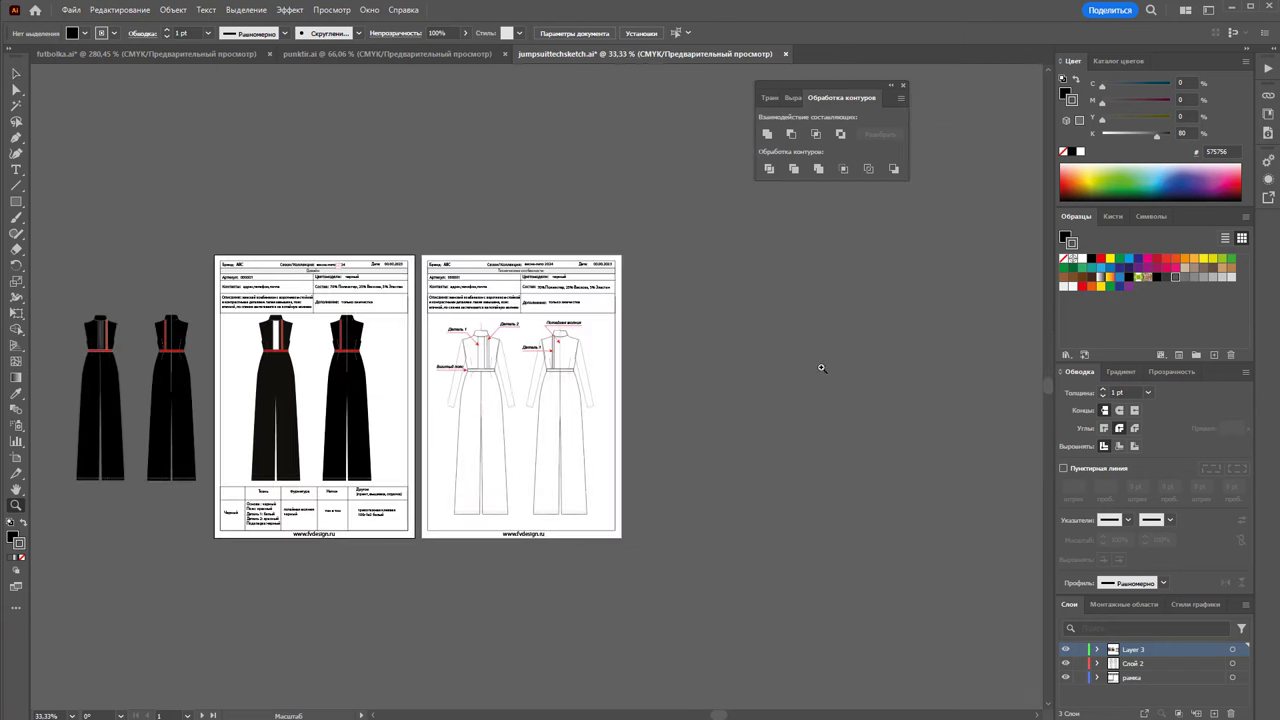
{"action": "left_click_drag", "start_coordinate": [81, 391], "coordinate": [213, 402]}
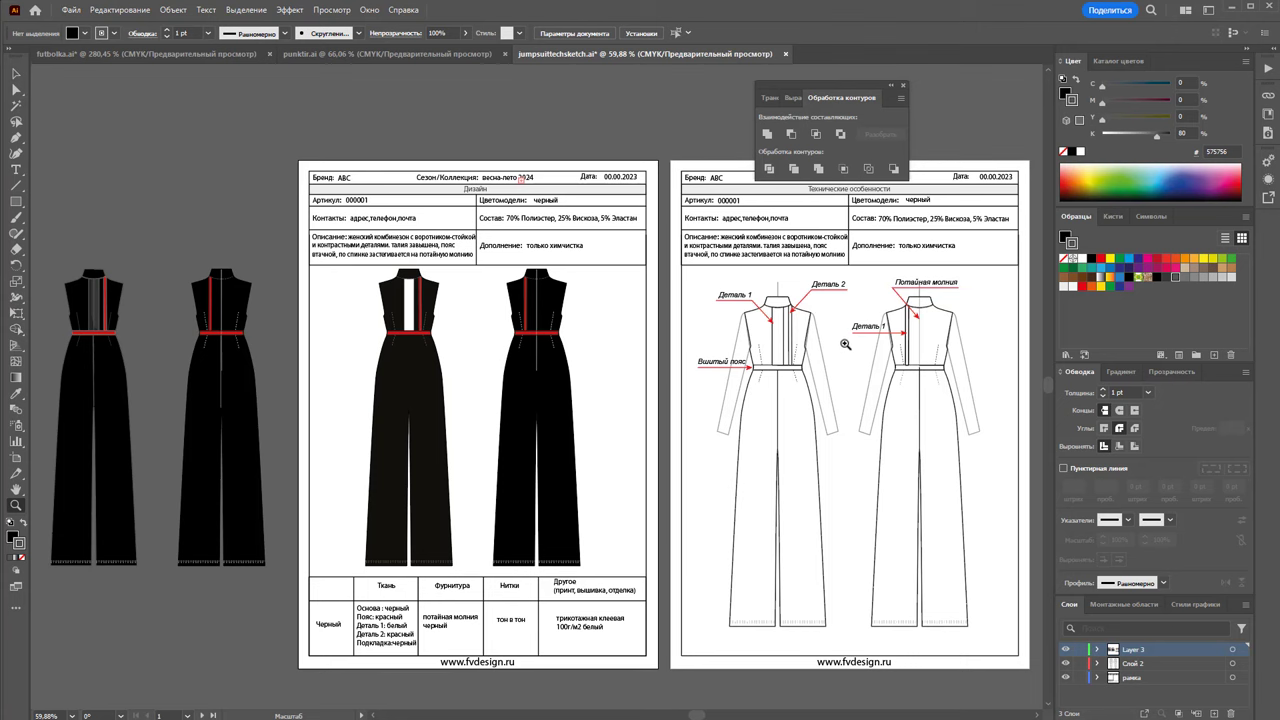
{"action": "left_click_drag", "start_coordinate": [845, 344], "coordinate": [840, 385]}
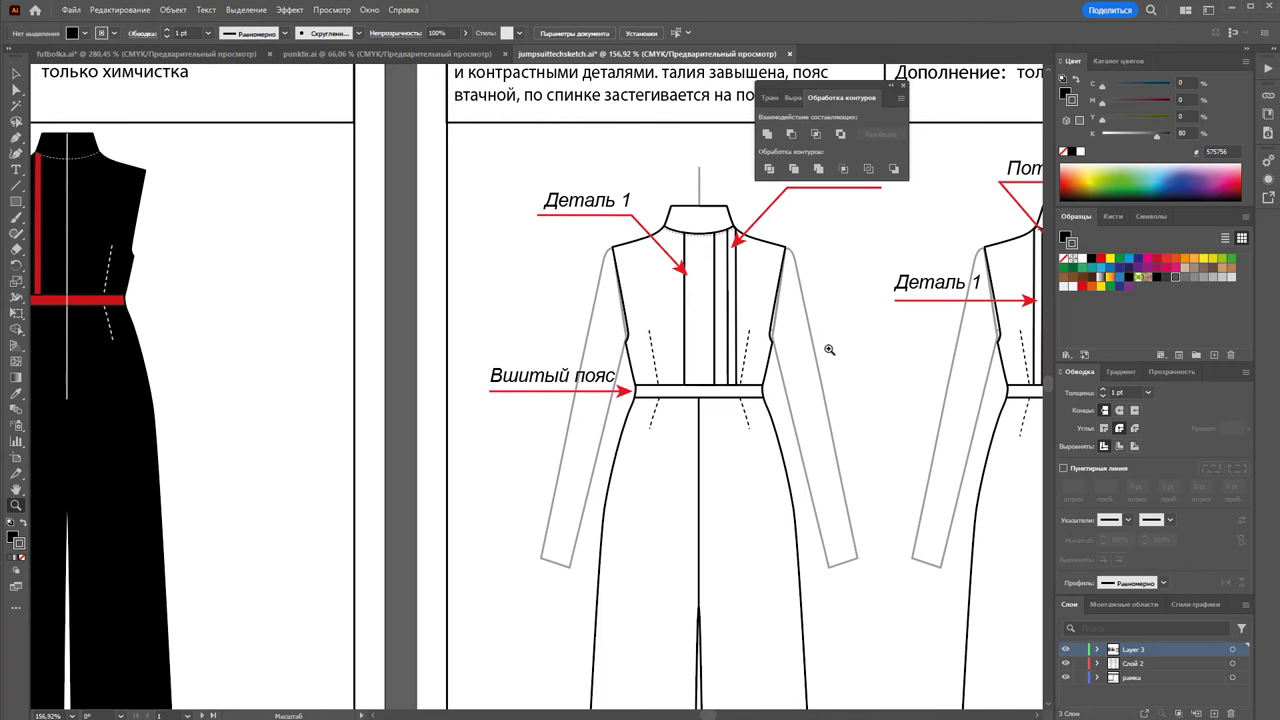
{"action": "left_click_drag", "start_coordinate": [829, 349], "coordinate": [751, 317]}
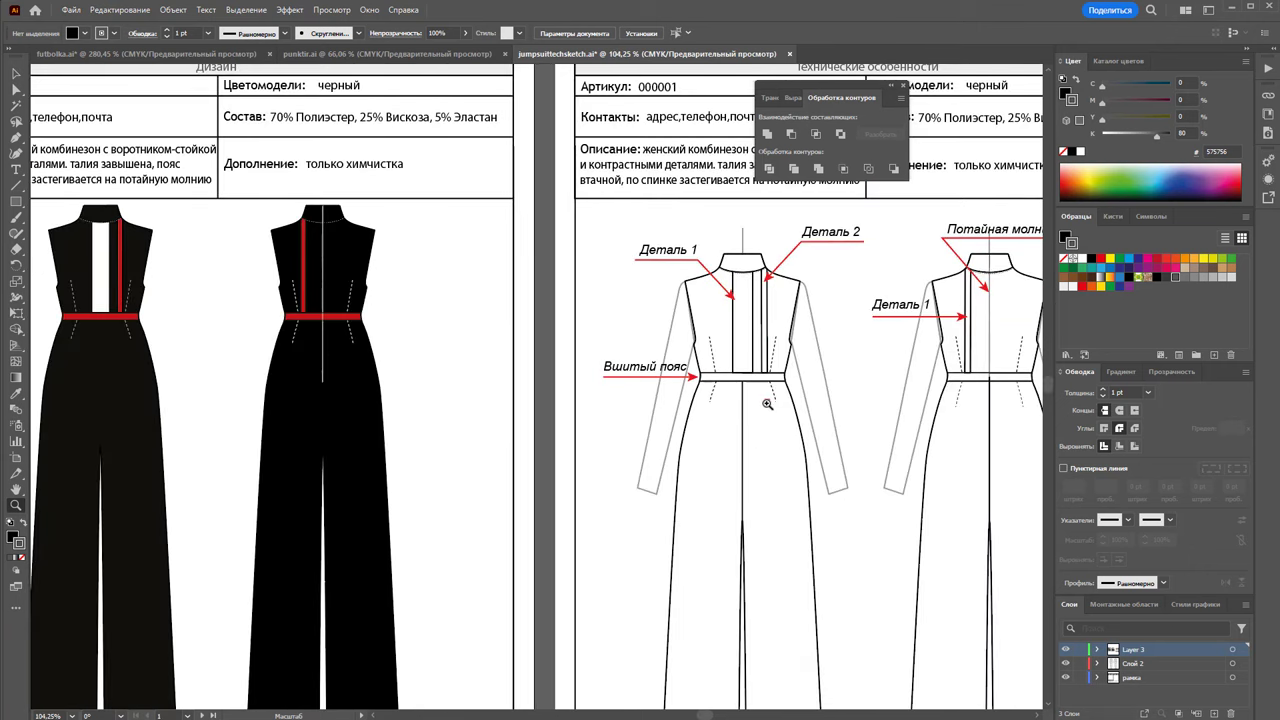
Fill the line sketch's two placket strips with light and darker grey swatches
{"action": "left_click", "coordinate": [16, 74]}
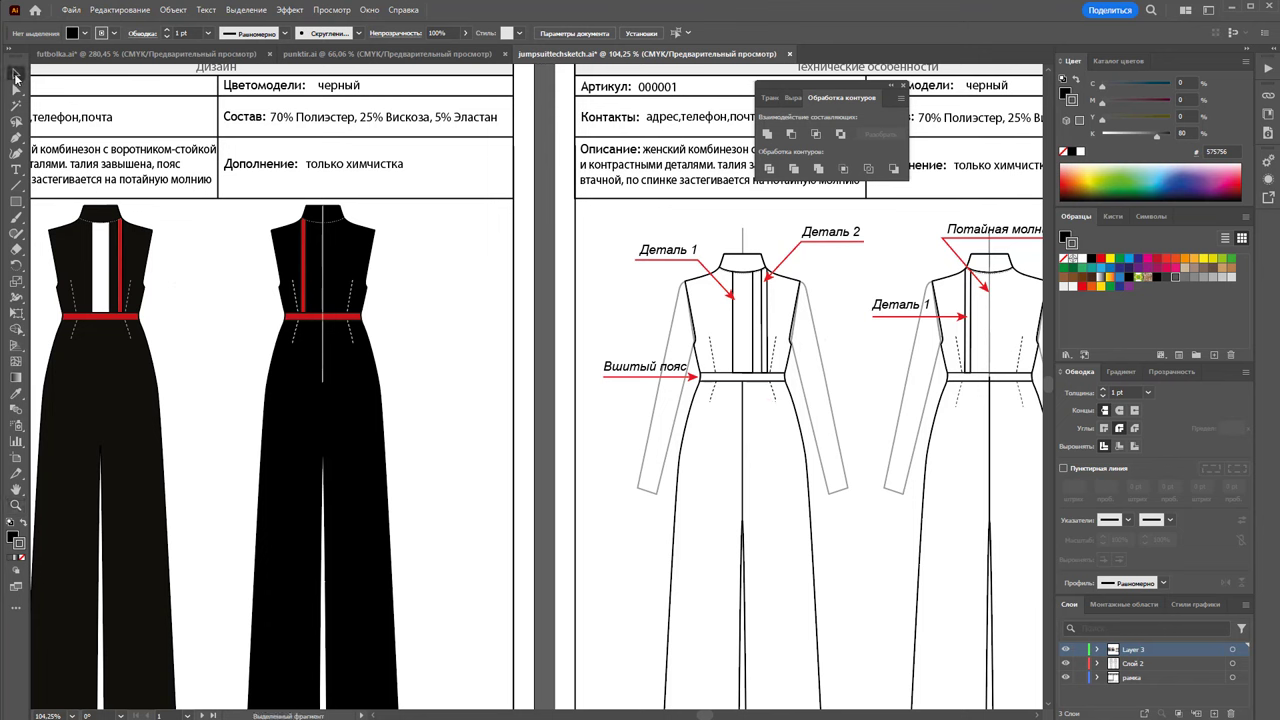
{"action": "left_click", "coordinate": [764, 326]}
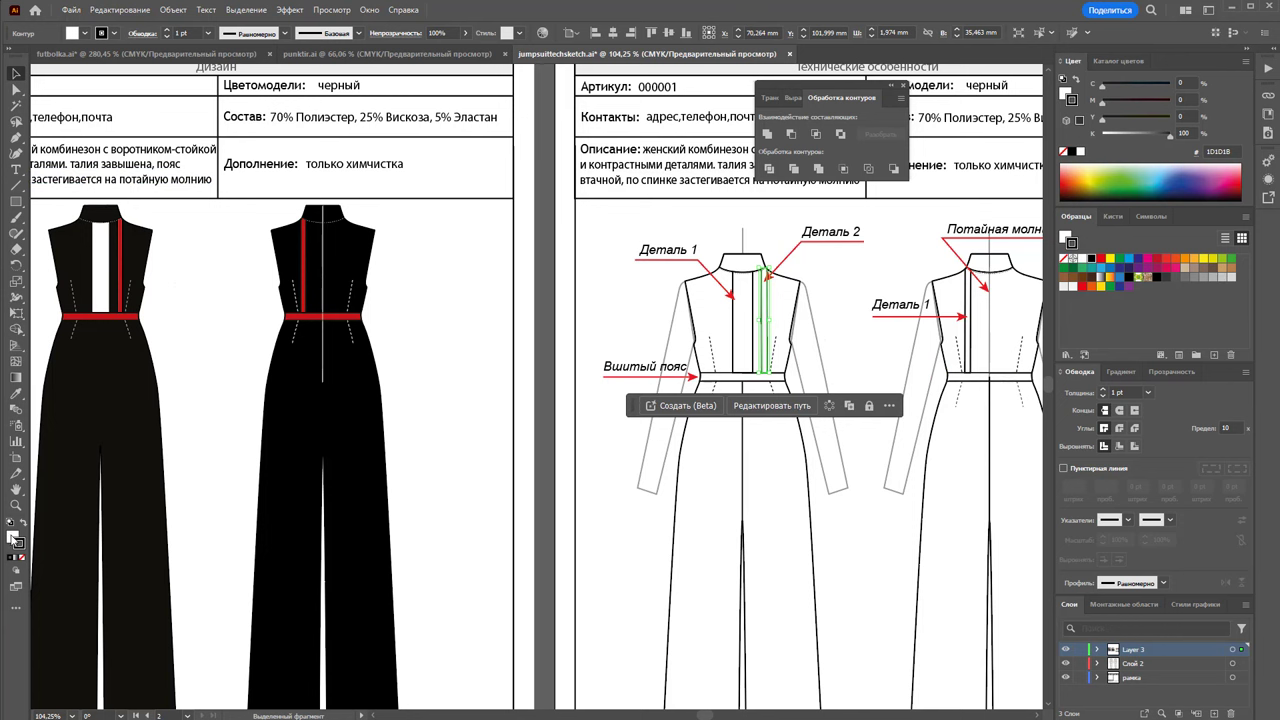
{"action": "left_click", "coordinate": [12, 537]}
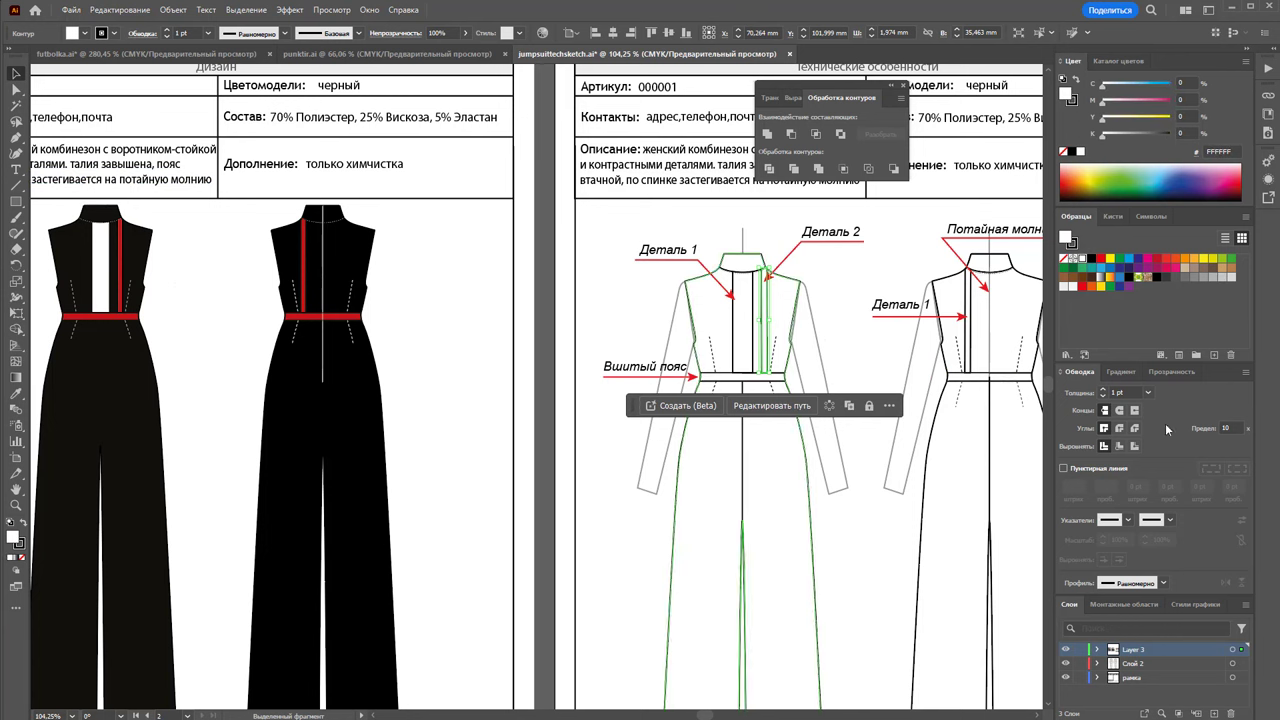
{"action": "left_click", "coordinate": [1212, 278]}
{"action": "left_click", "coordinate": [720, 280]}
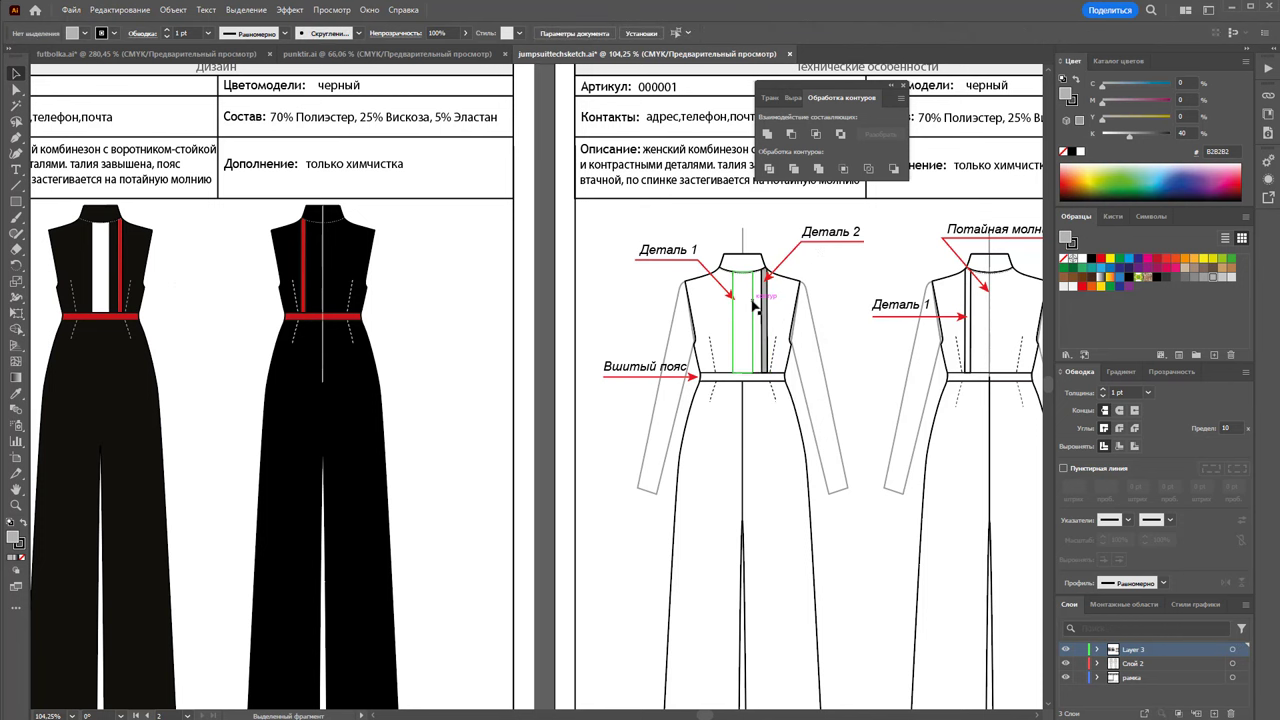
{"action": "left_click", "coordinate": [754, 306]}
{"action": "left_click", "coordinate": [1204, 277]}
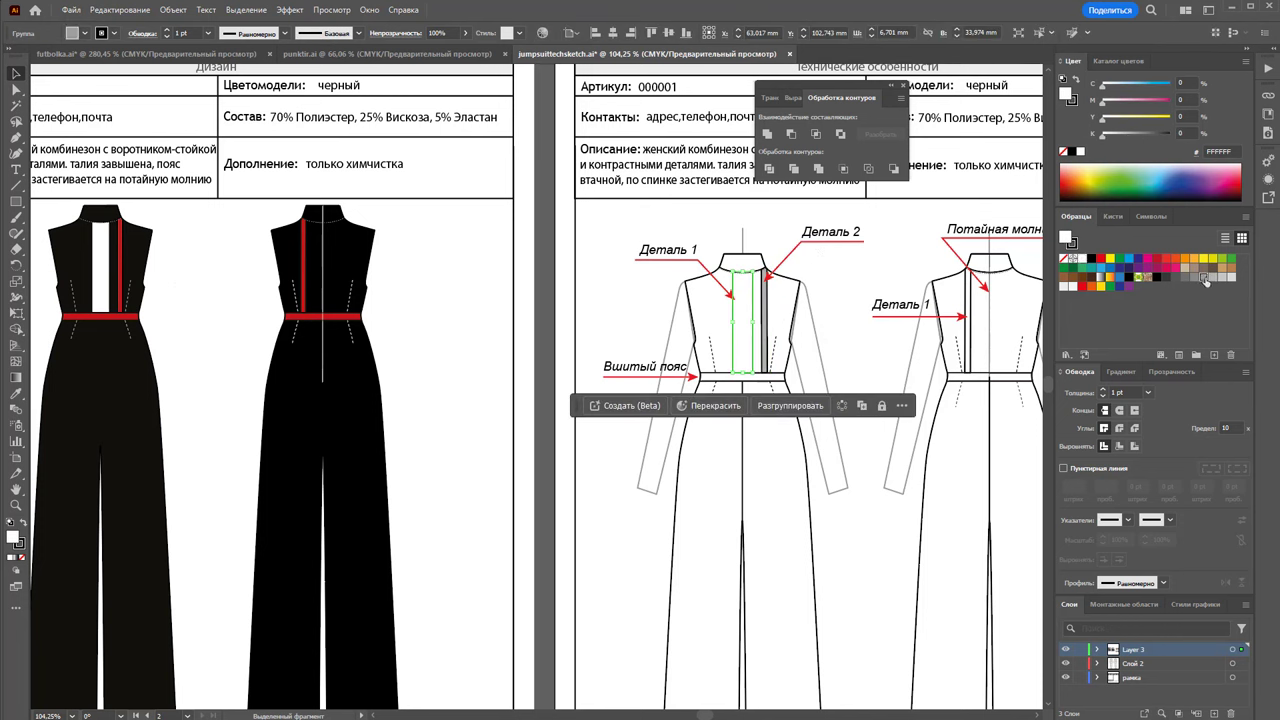
{"action": "left_click", "coordinate": [834, 266]}
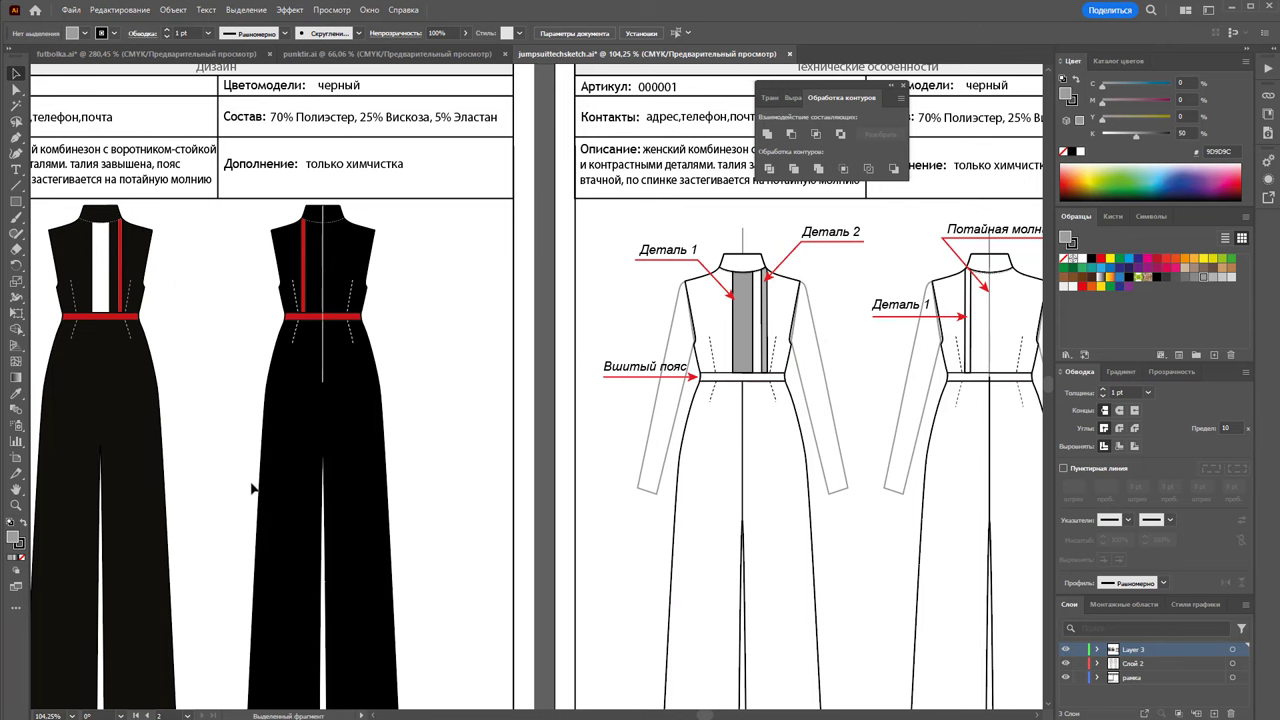
{"action": "key", "text": "z"}
{"action": "left_click", "coordinate": [228, 412], "text": "alt"}
{"action": "left_click", "coordinate": [151, 289], "text": "alt"}
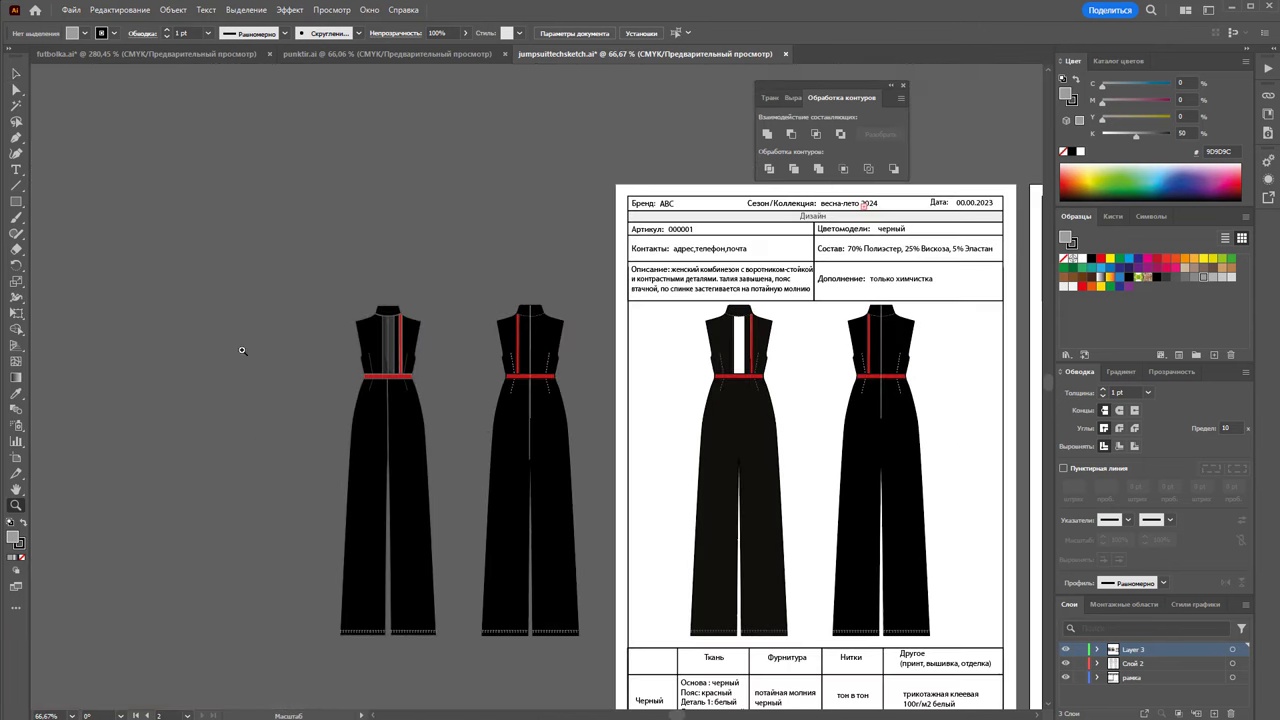
{"action": "left_click_drag", "start_coordinate": [243, 351], "coordinate": [565, 405]}
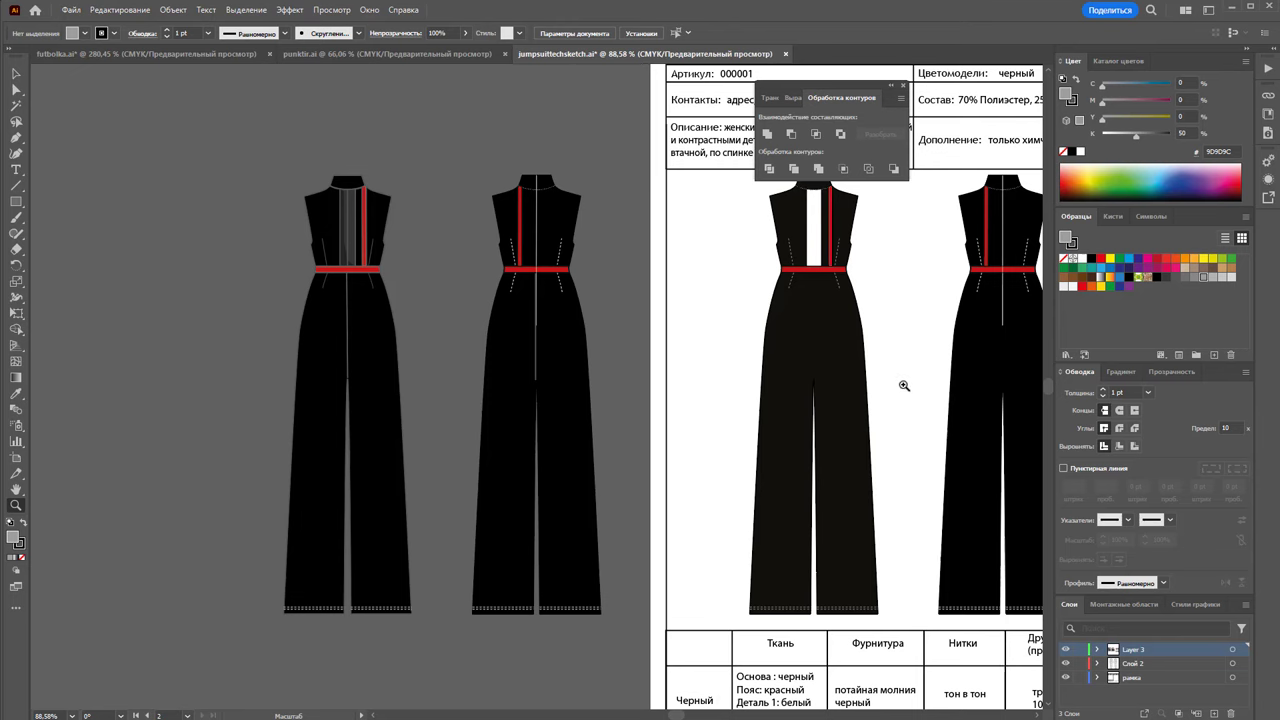
{"action": "left_click", "coordinate": [903, 383]}
{"action": "scroll", "coordinate": [776, 402], "scroll_direction": "right", "scroll_amount": 5}
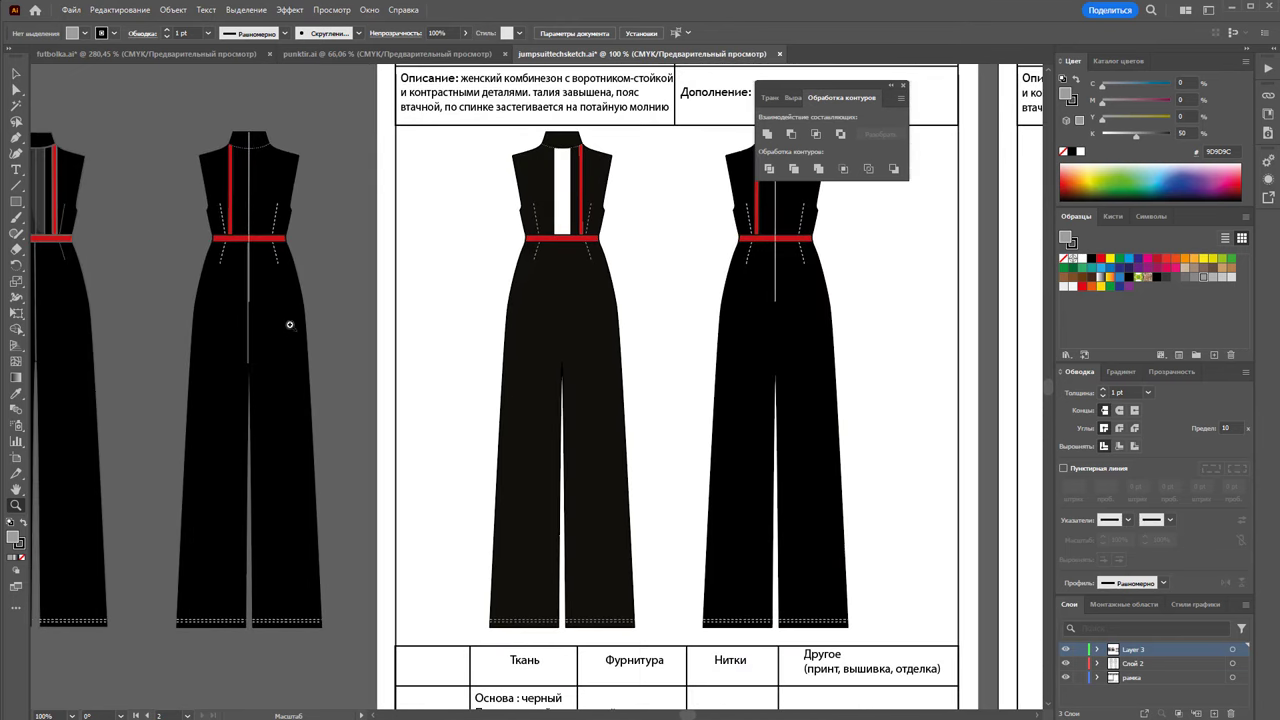
{"action": "mouse_move", "coordinate": [541, 388]}
{"action": "left_mouse_down"}
{"action": "mouse_move", "coordinate": [490, 366]}
{"action": "mouse_move", "coordinate": [459, 383]}
{"action": "left_mouse_up"}
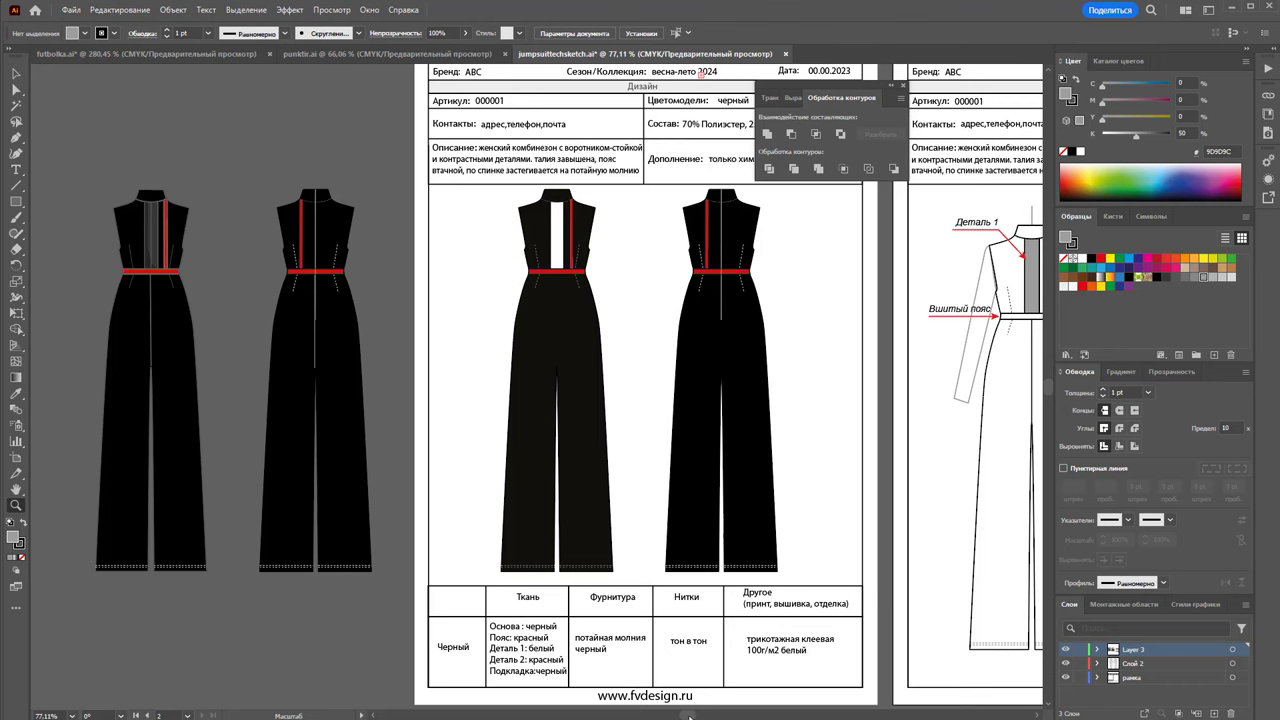
{"action": "left_click_drag", "start_coordinate": [686, 714], "coordinate": [697, 716]}
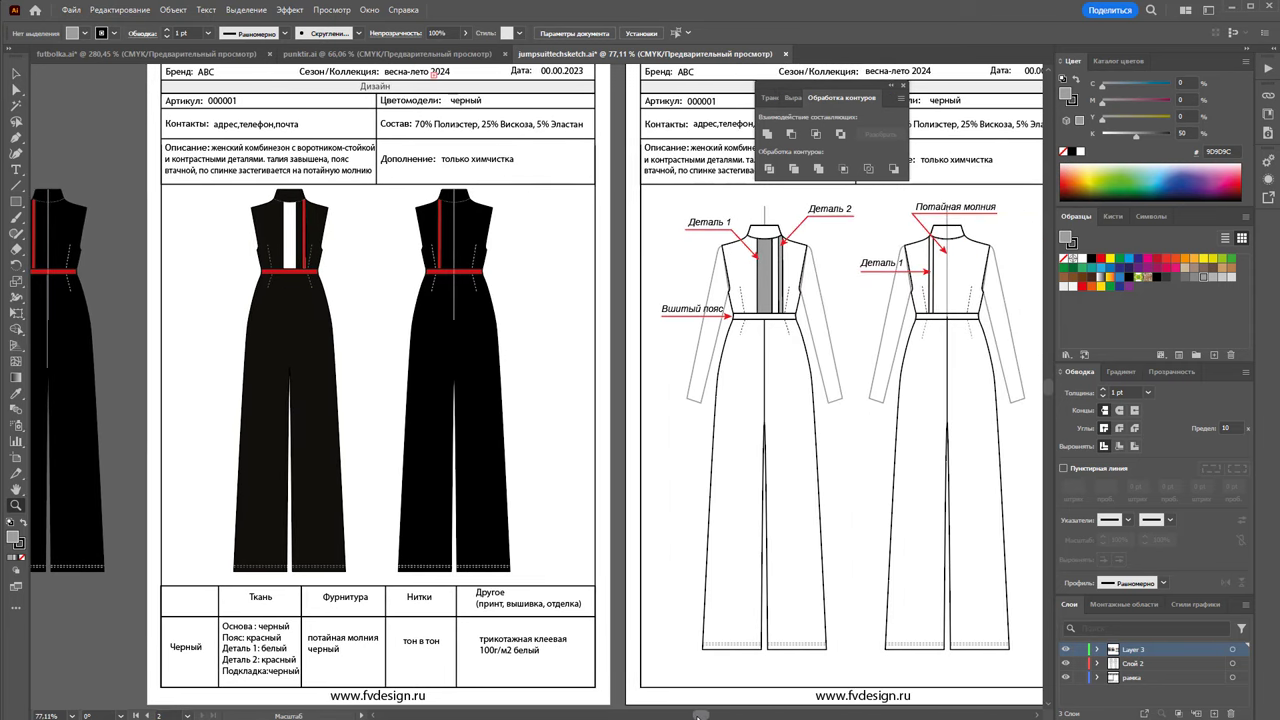